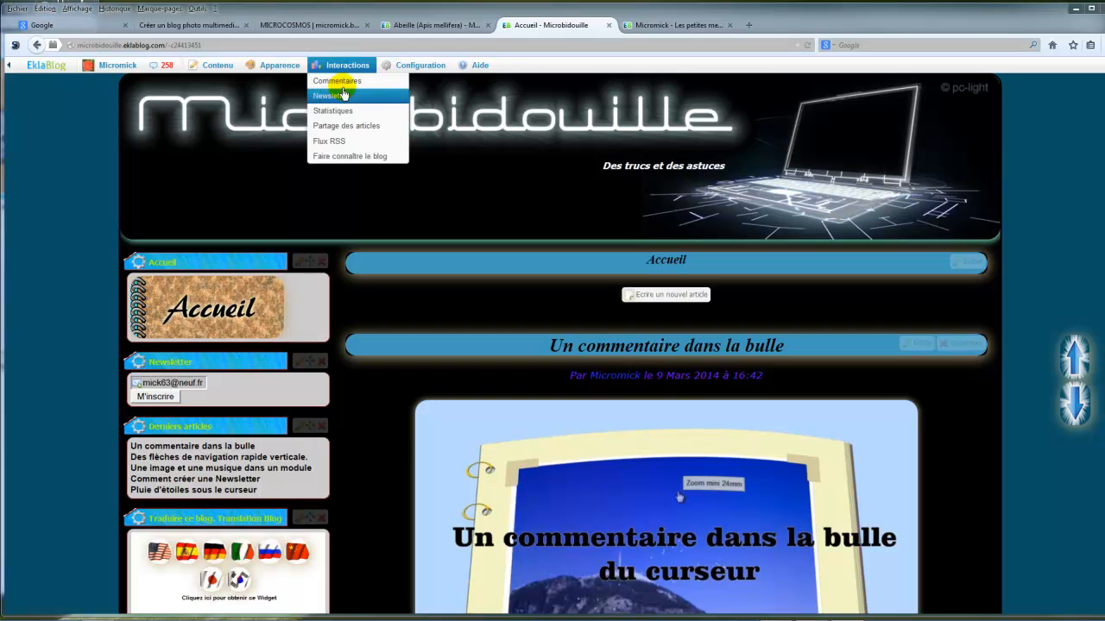
Step: Check the blog's page width and the Menu 1 width in the theme customization, and close it
mouse_move(283, 77)
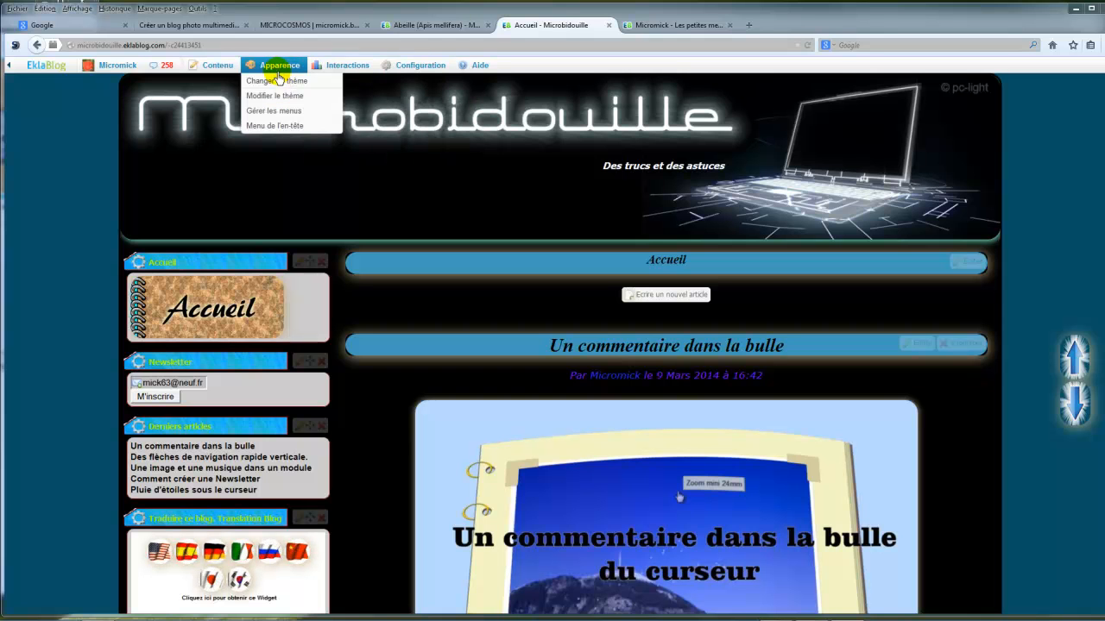
click(276, 96)
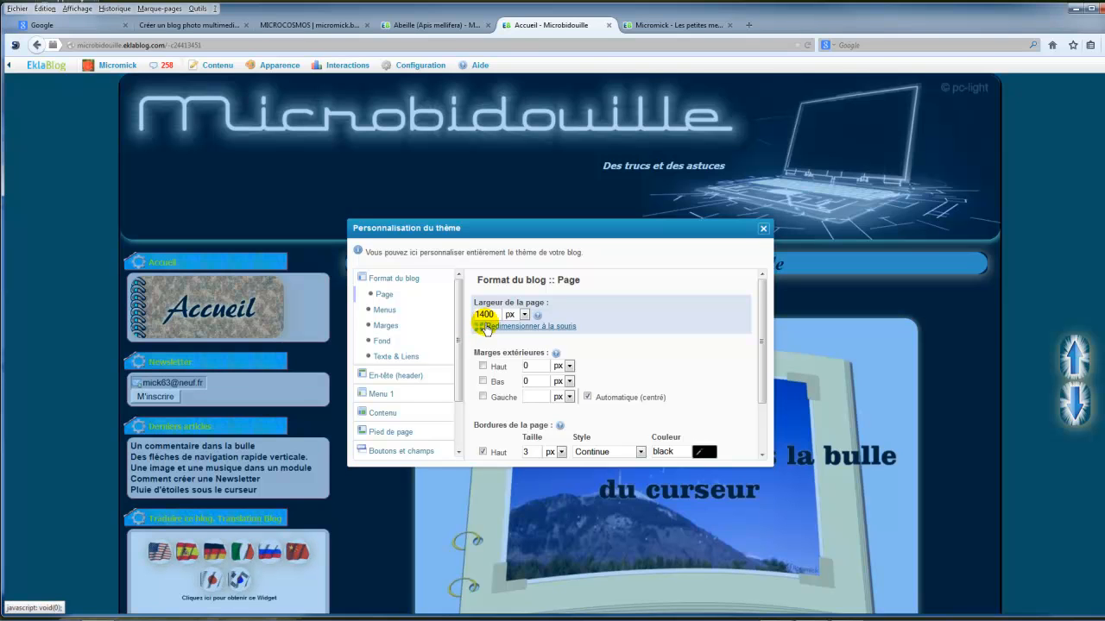
click(485, 333)
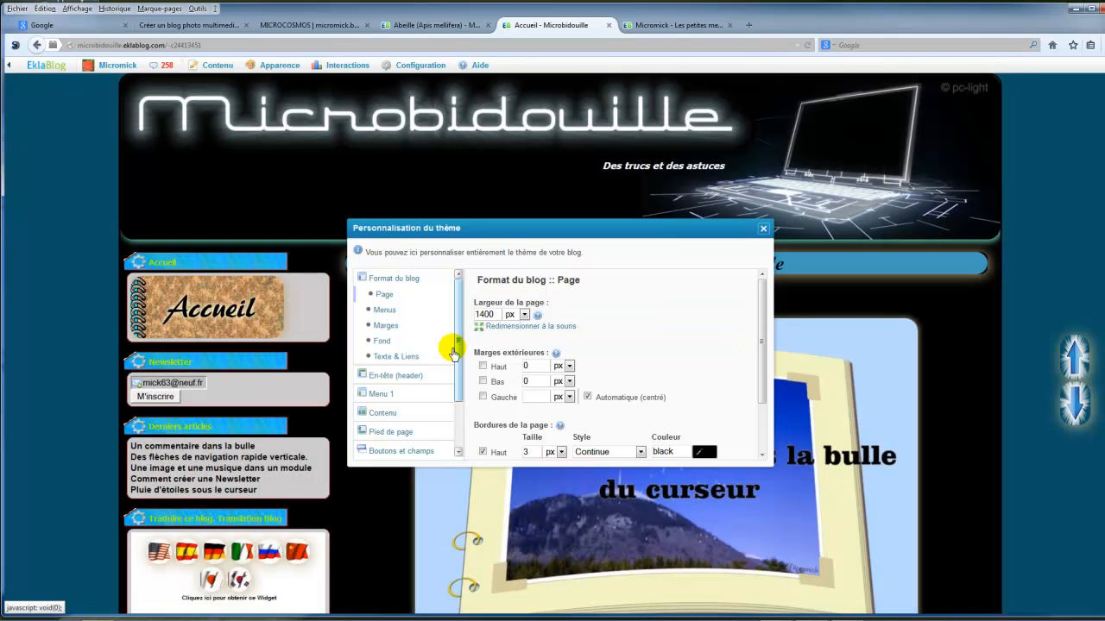
click(400, 402)
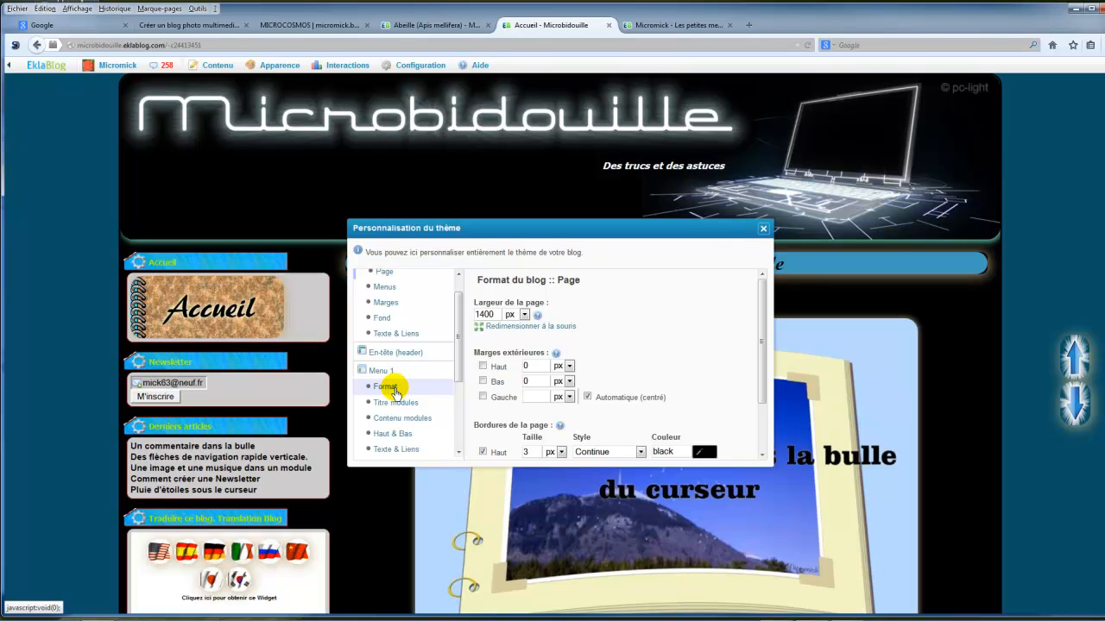
click(395, 392)
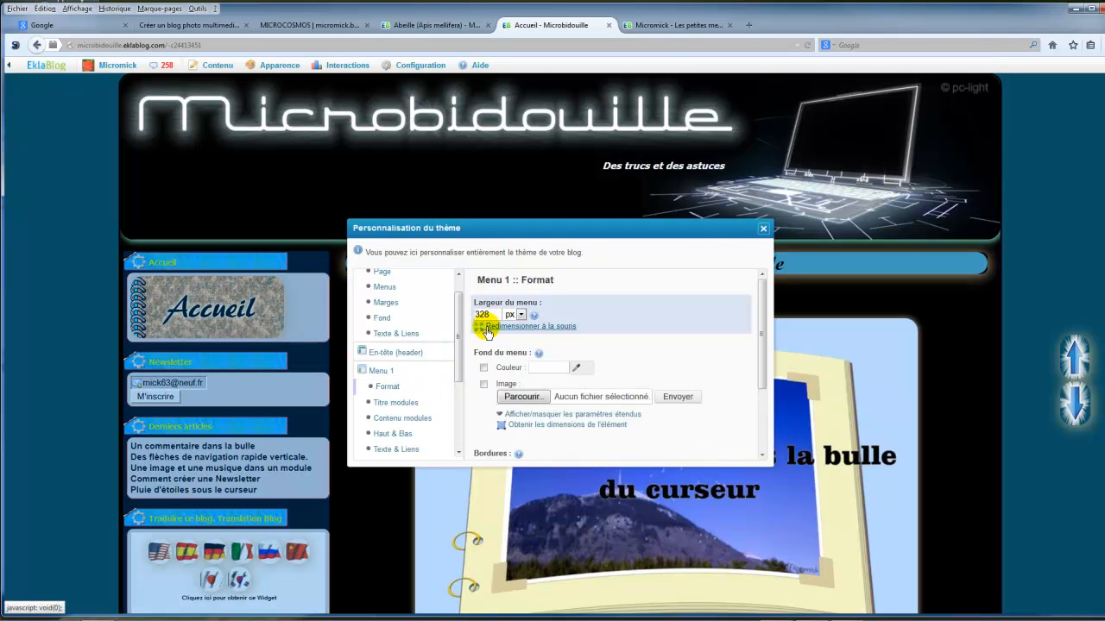
click(764, 230)
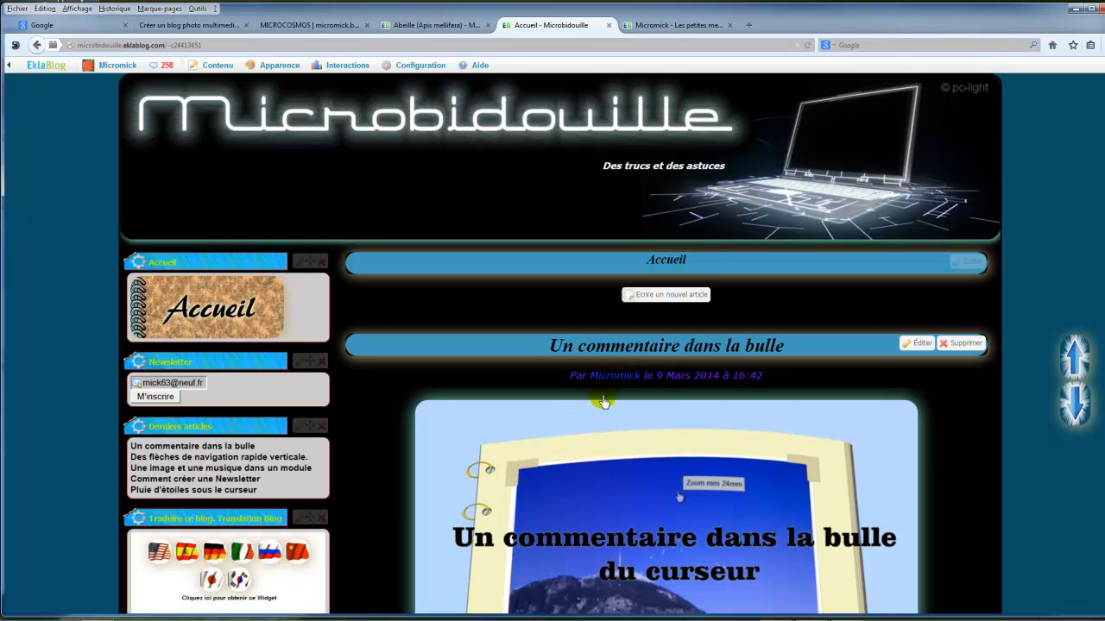
Step: Start a new article and set its editor to Expert mode
click(670, 295)
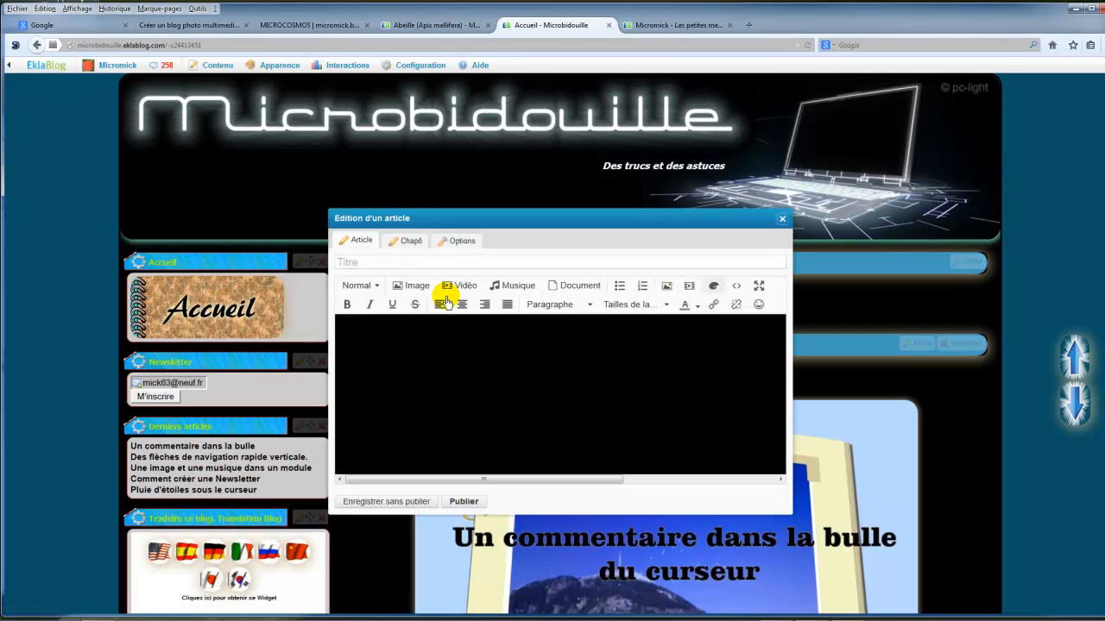
click(376, 288)
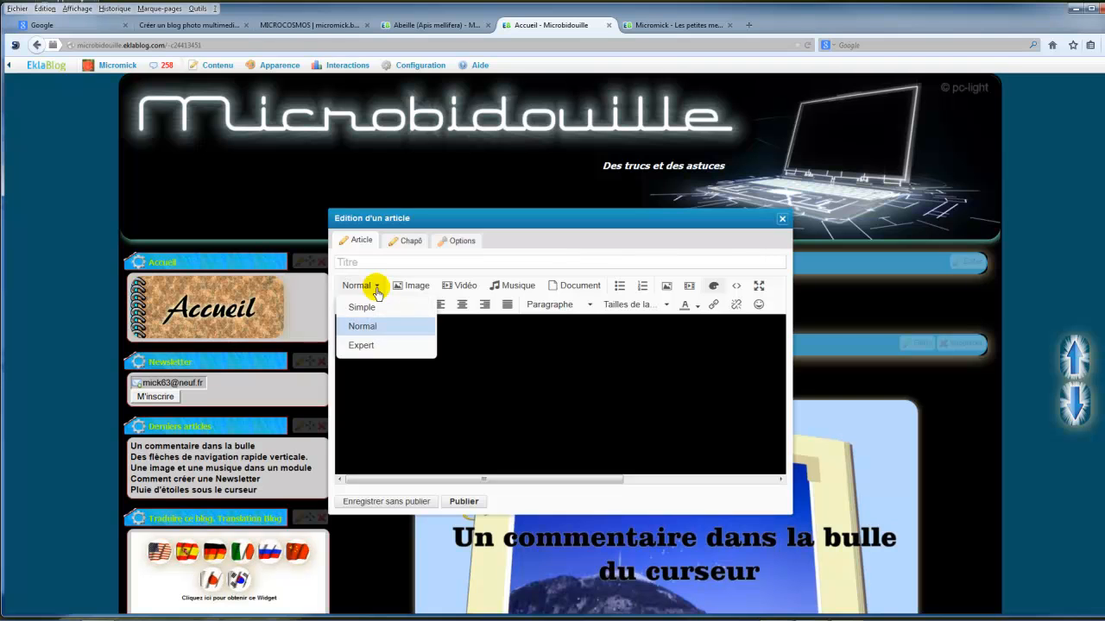
click(364, 349)
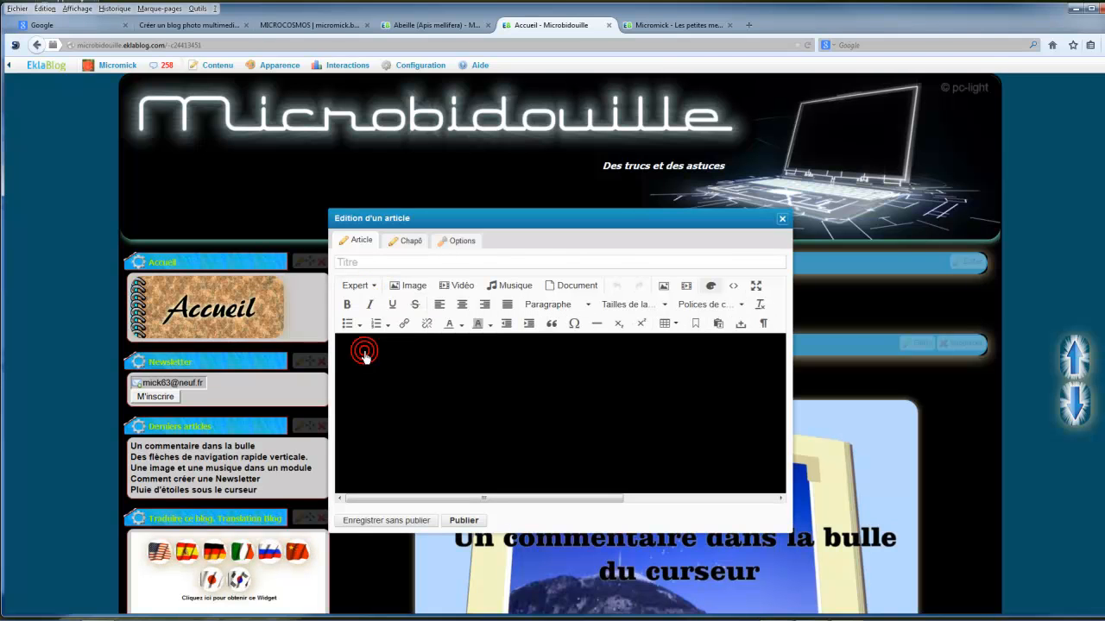
Step: Insert a 2 x 2 table into the article and stretch it to about 503 px wide
click(673, 327)
mouse_move(682, 345)
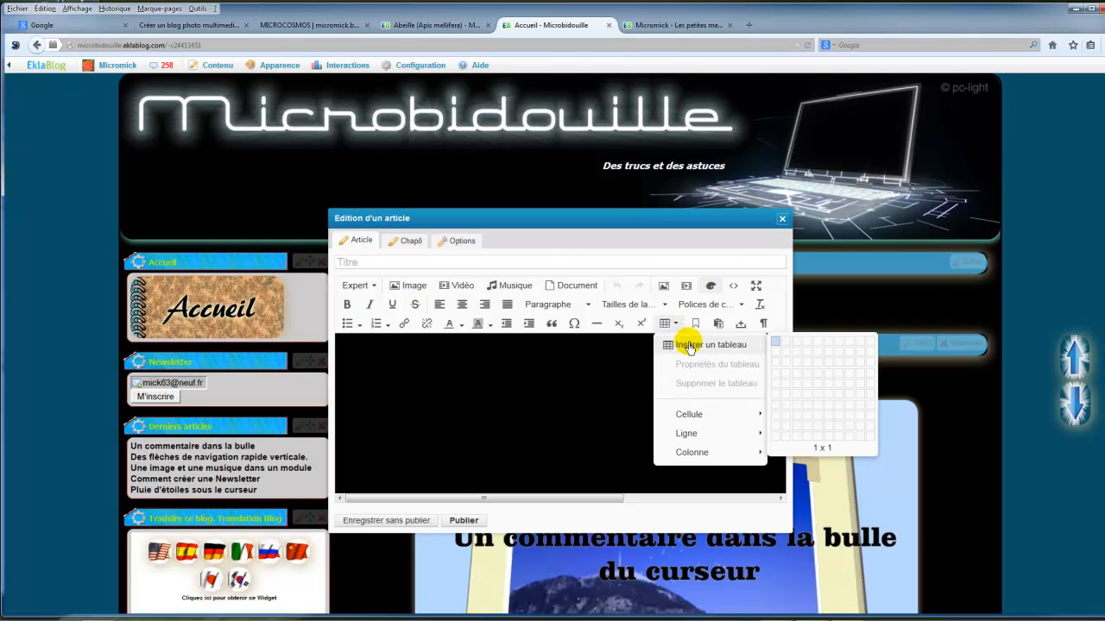
click(782, 354)
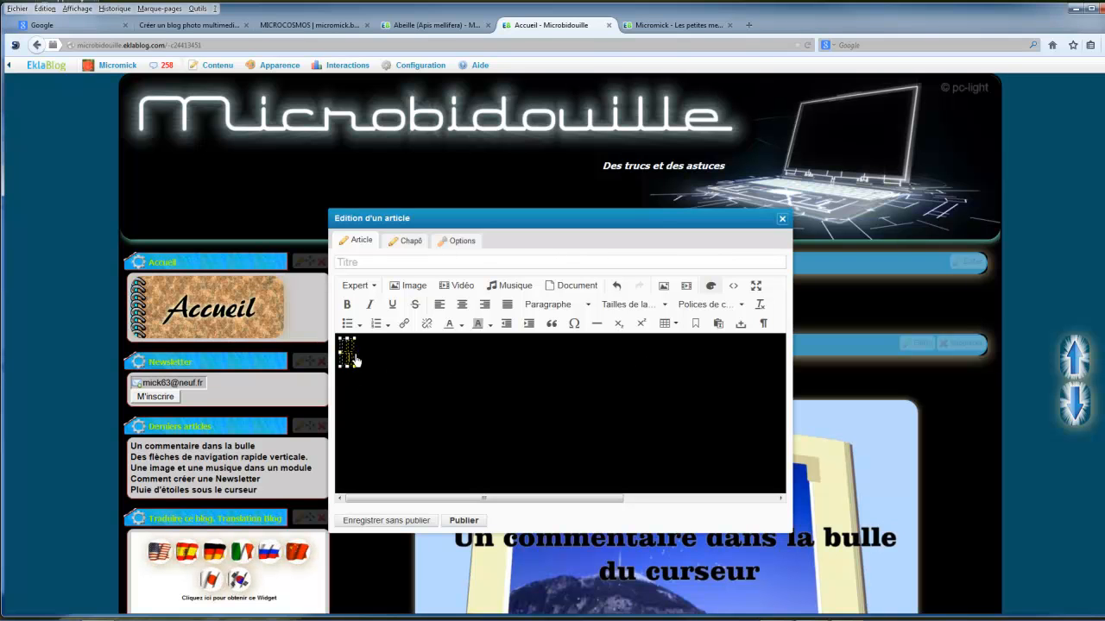
drag(354, 361, 607, 380)
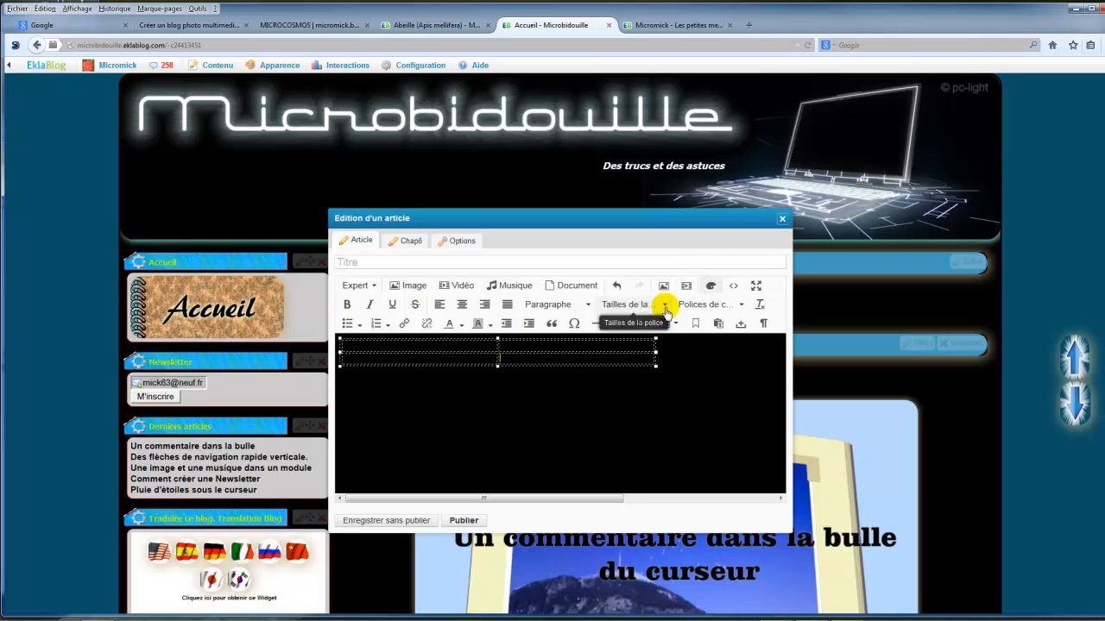
Step: Set the table's properties to width 1000, inter-cell spacing 30 and centred alignment (Centré)
click(665, 323)
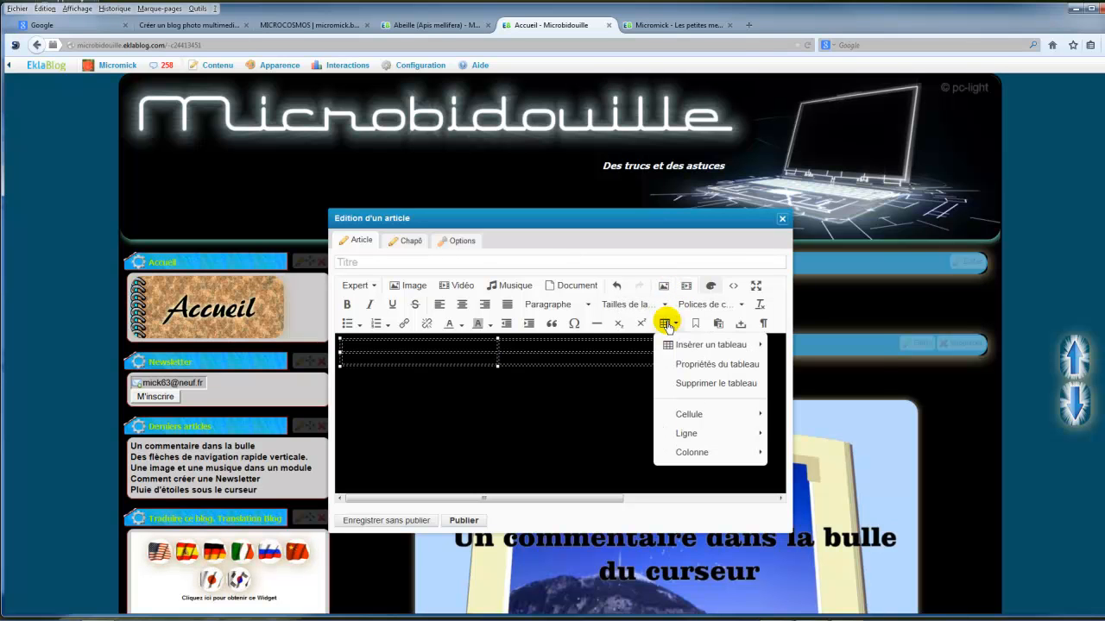
click(682, 364)
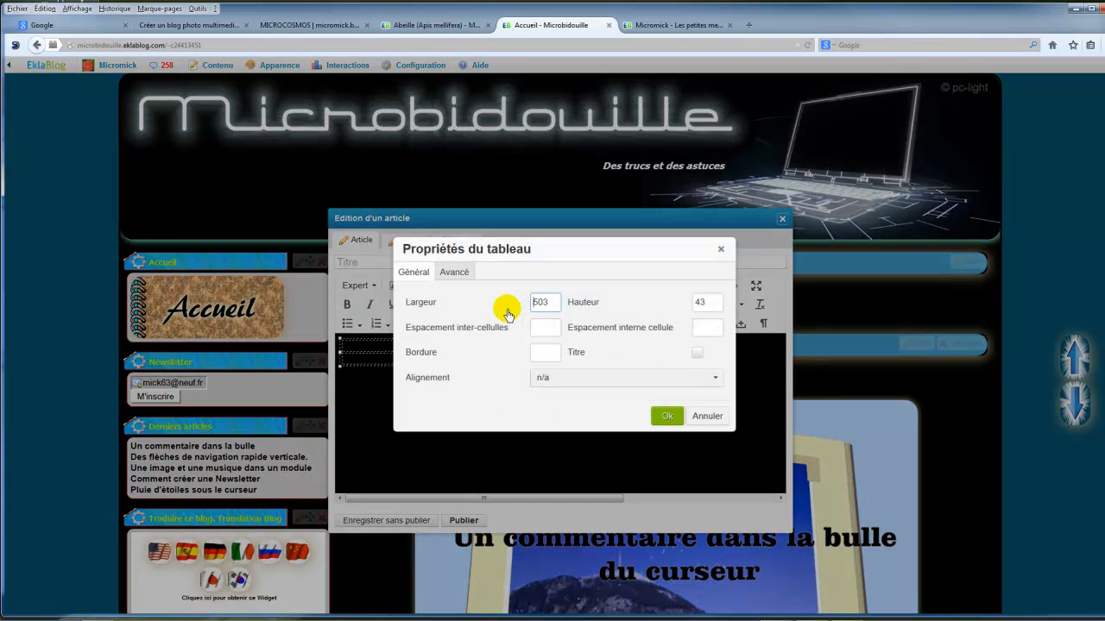
double_click(541, 306)
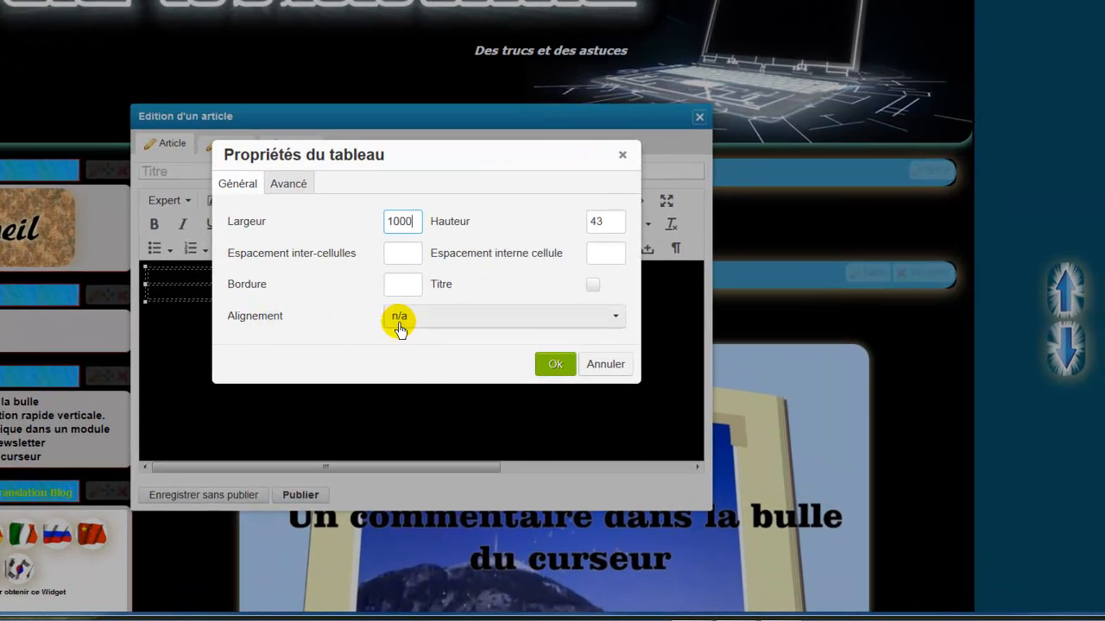
click(617, 322)
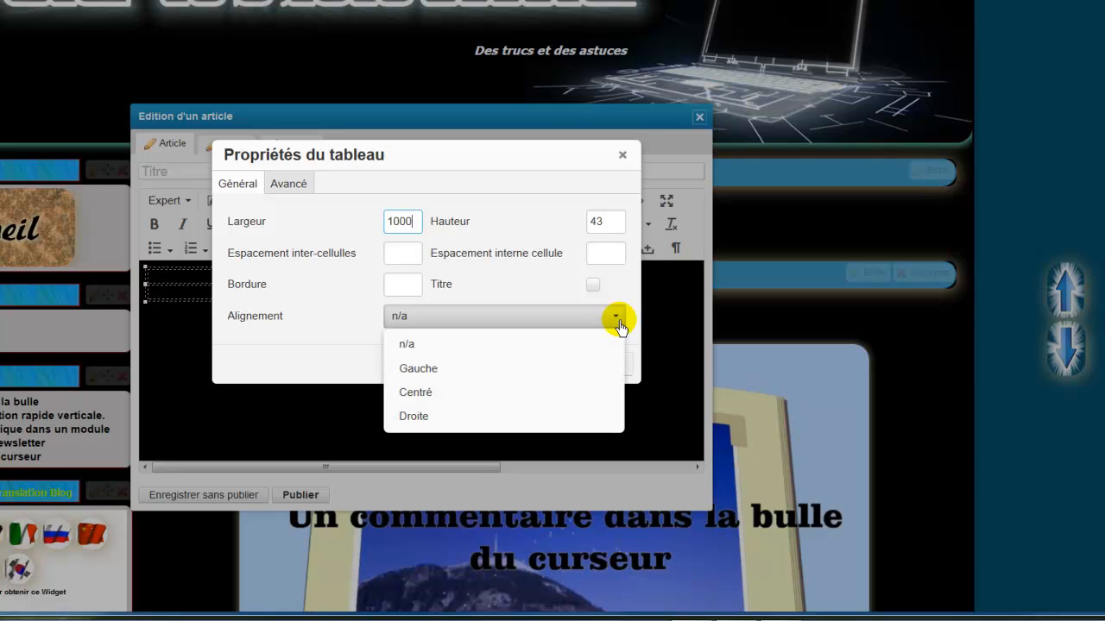
click(434, 399)
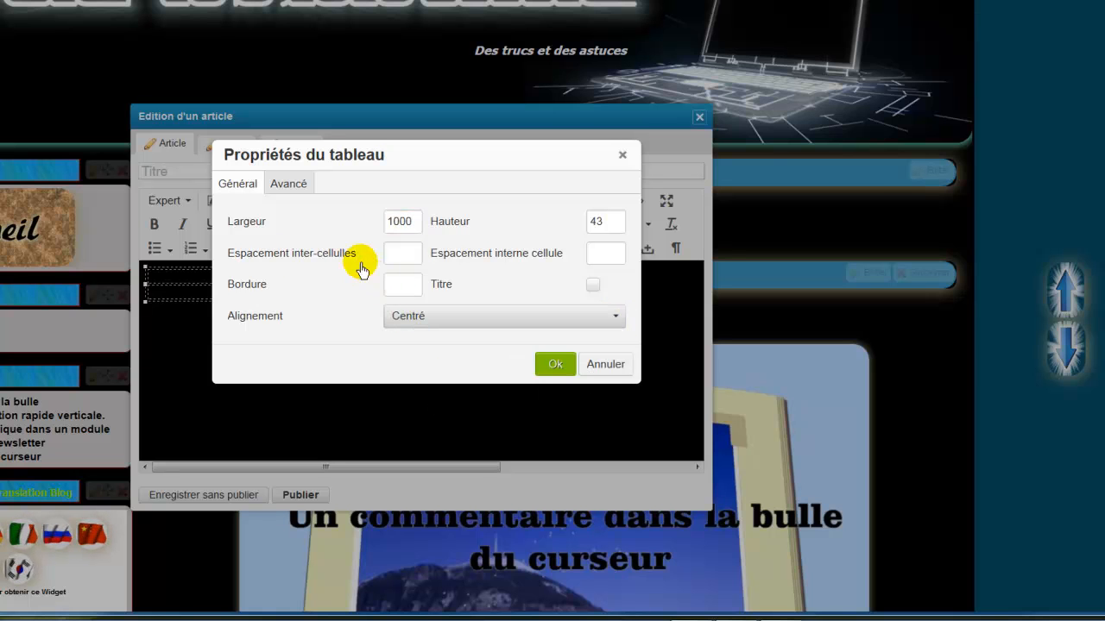
click(394, 258)
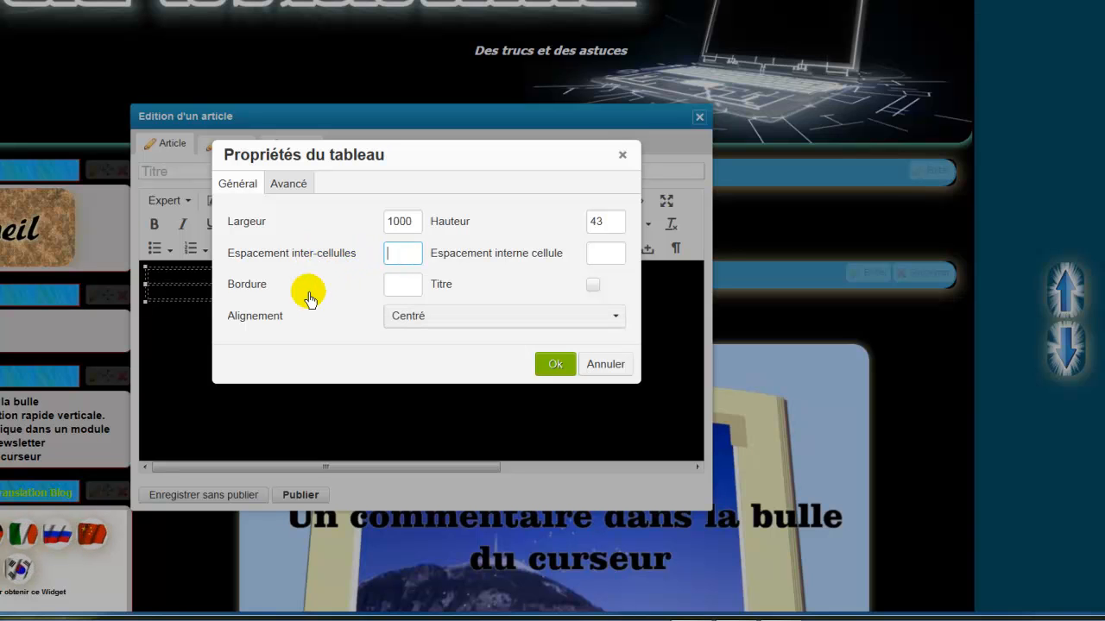
text(30)
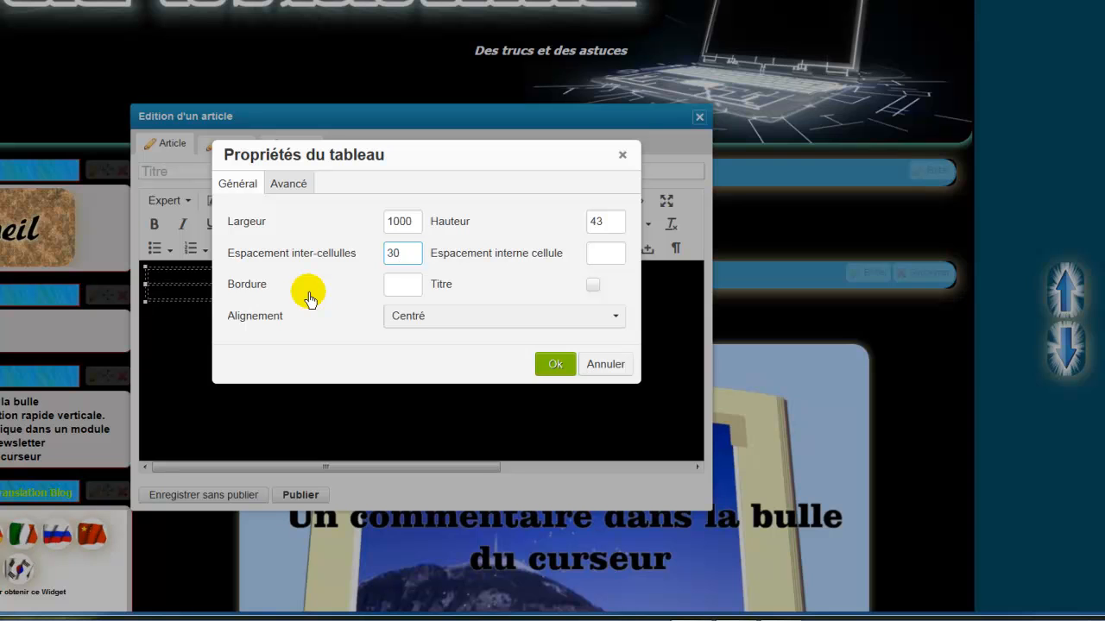
click(556, 364)
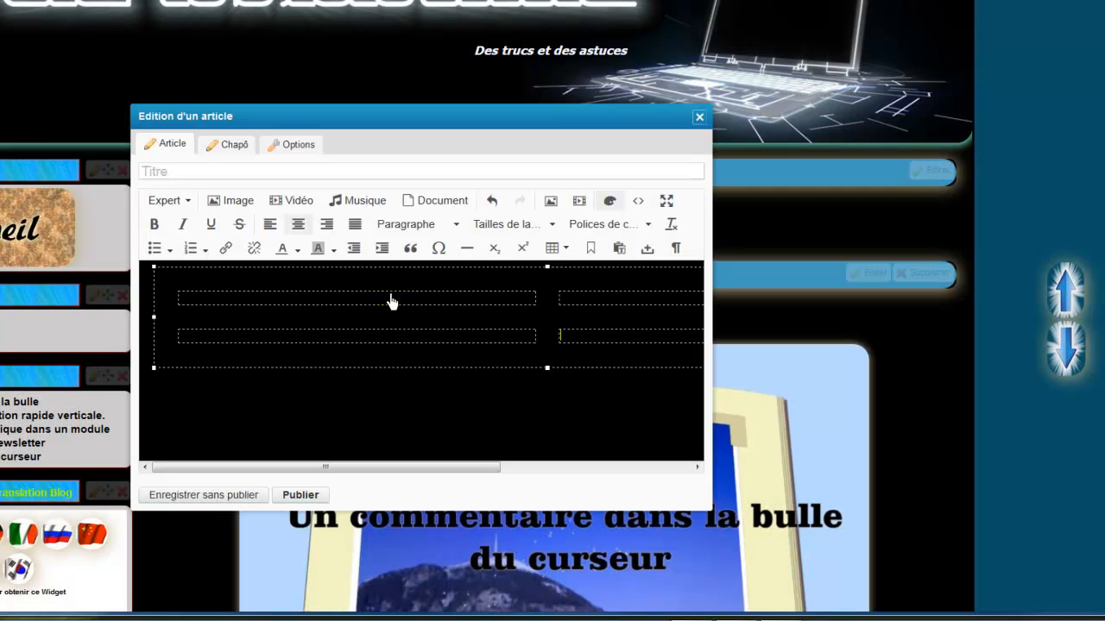
Step: Insert Canon 70D 016.jpg into the table's upper-left cell at a custom size of 300 x 200 pixels
click(345, 300)
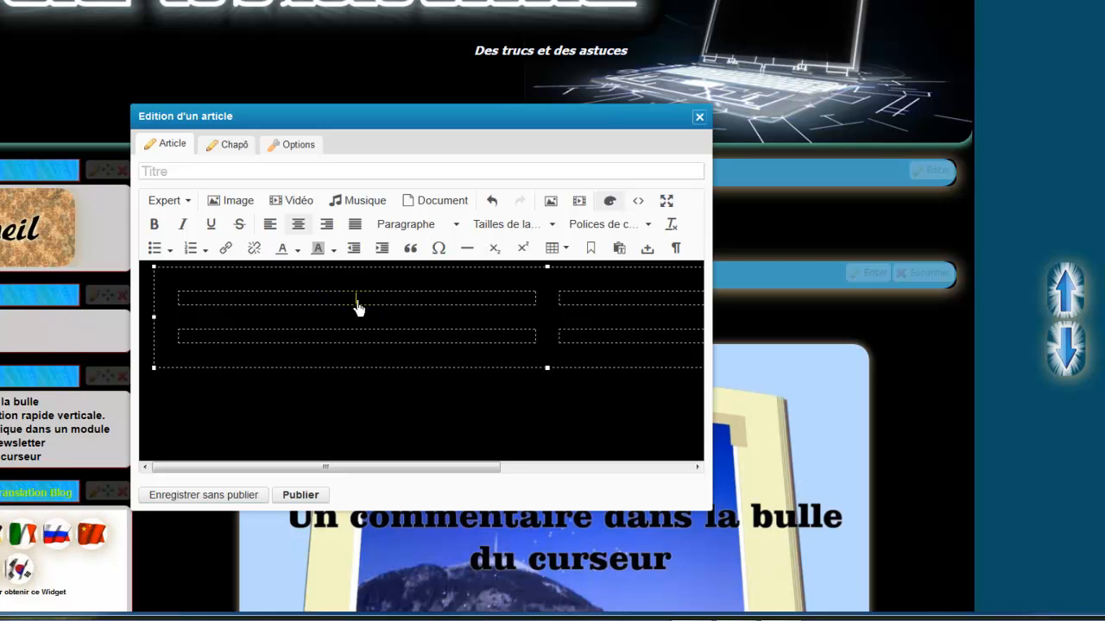
click(233, 208)
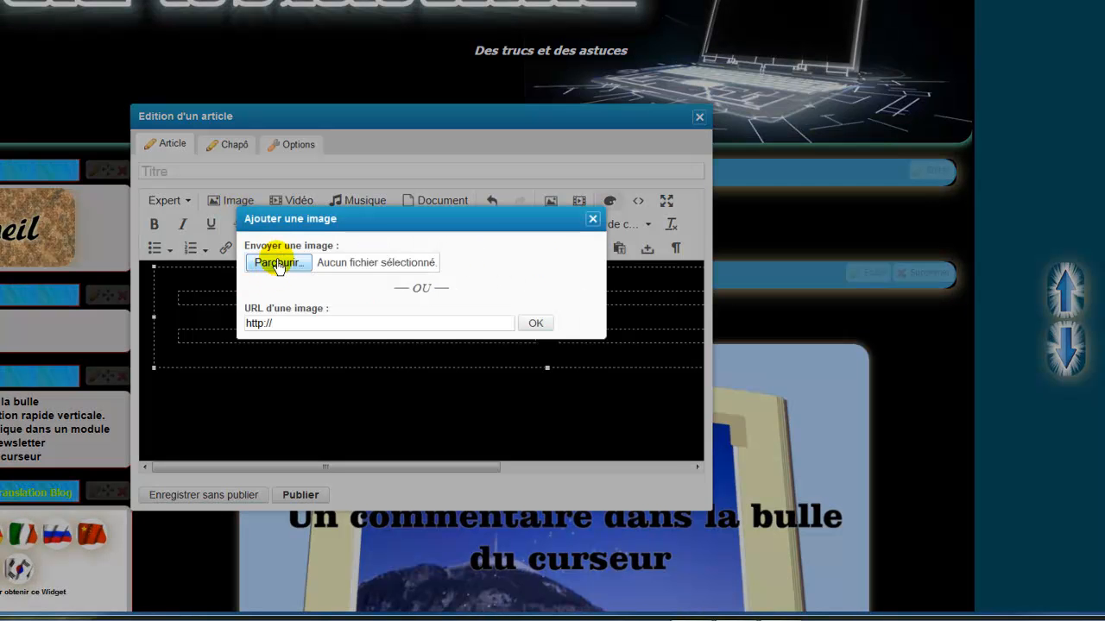
click(277, 264)
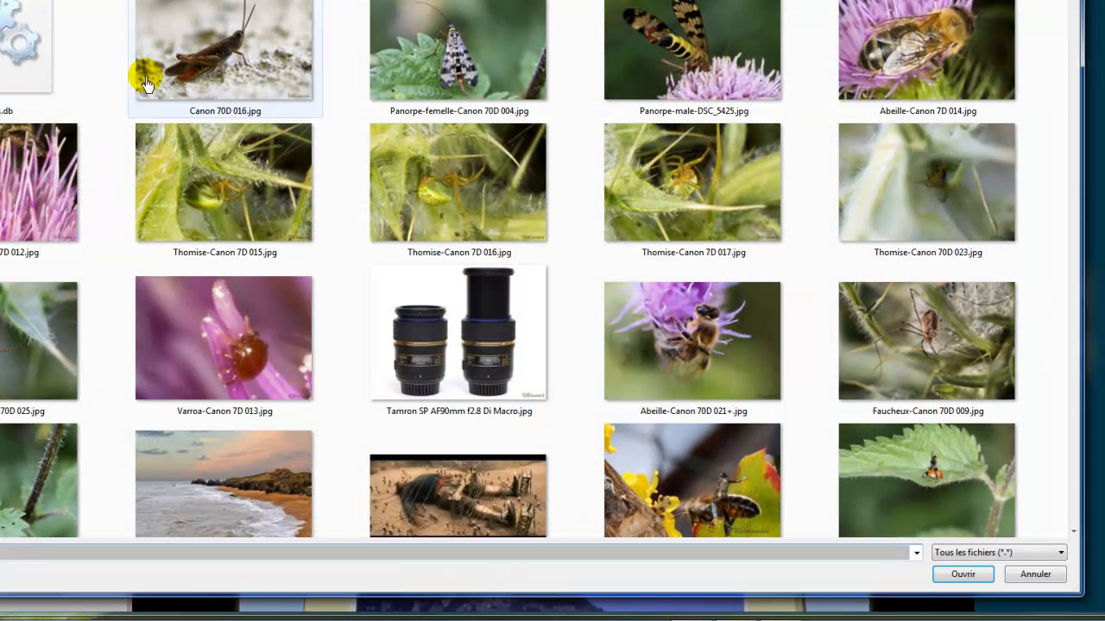
double_click(200, 55)
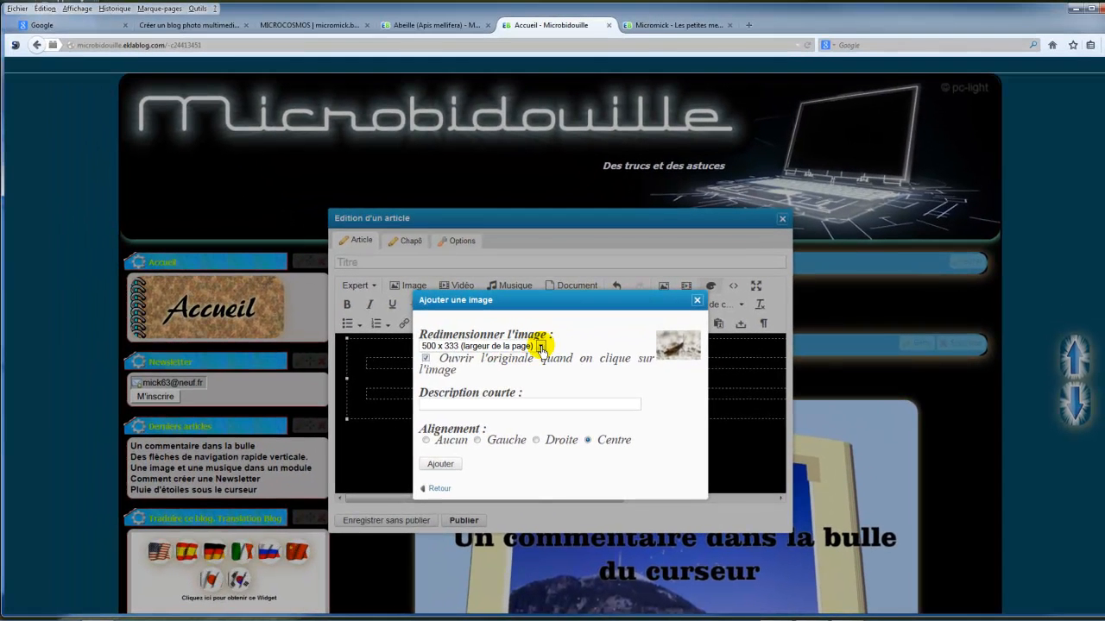
click(396, 276)
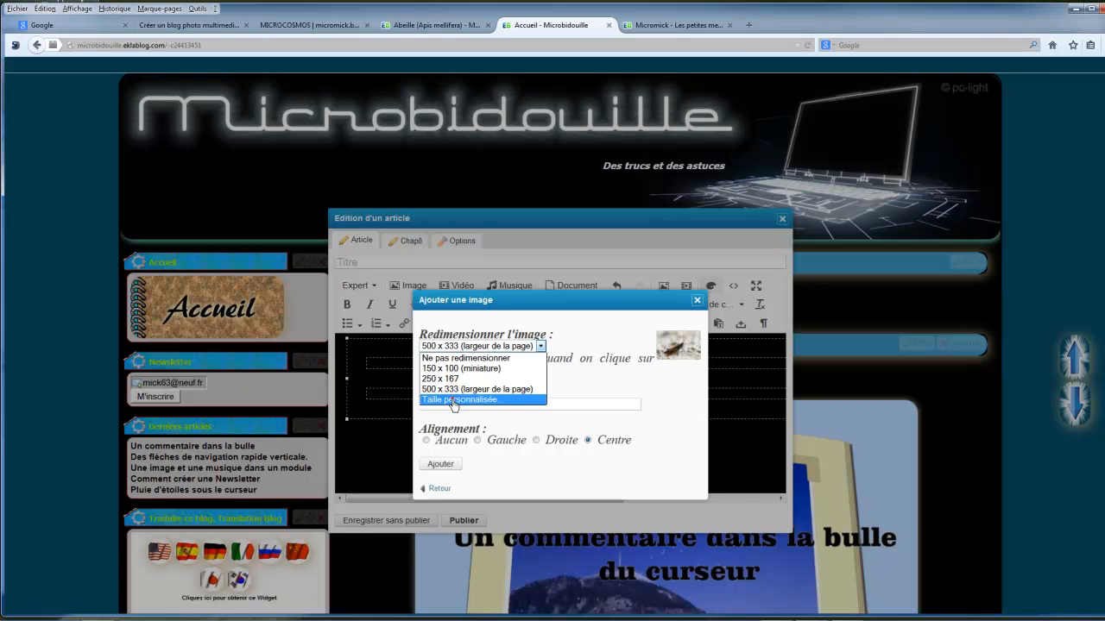
click(453, 400)
double_click(429, 358)
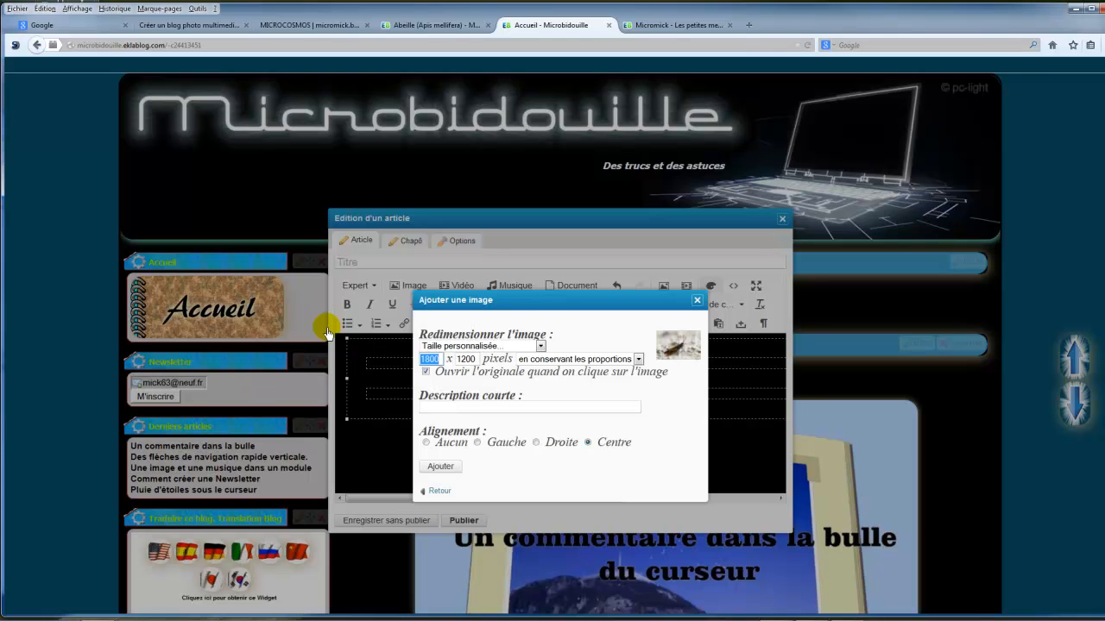
text(300)
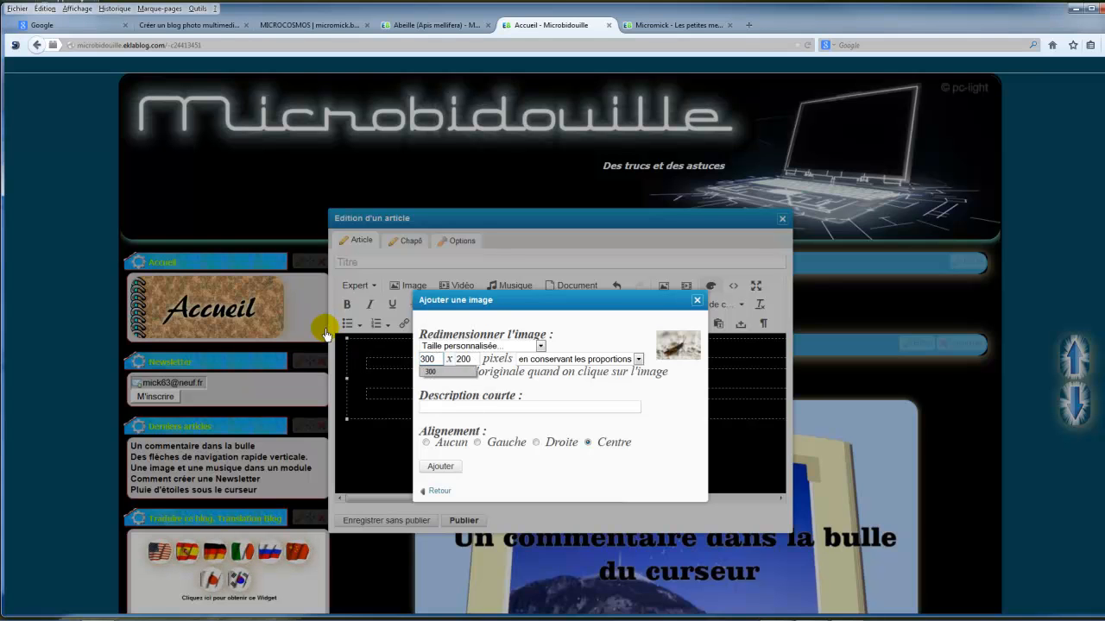
click(442, 469)
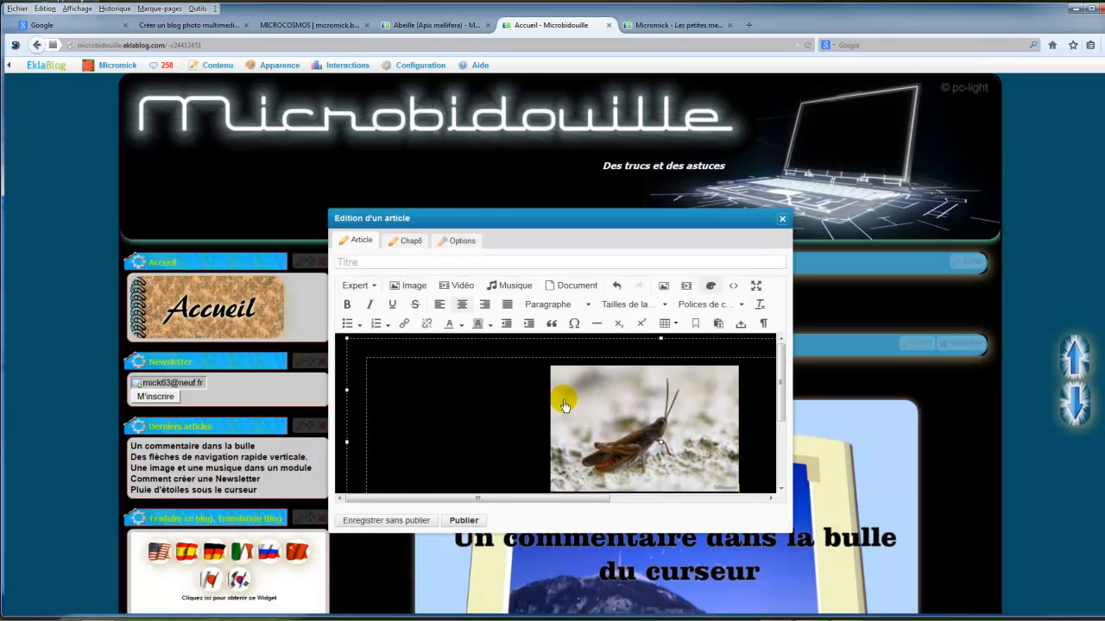
Step: Widen the article editor and insert Panorpe-femelle-Canon 70D 004.jpg into the table's upper-right cell at 300 x 200 pixels
drag(796, 436, 1020, 444)
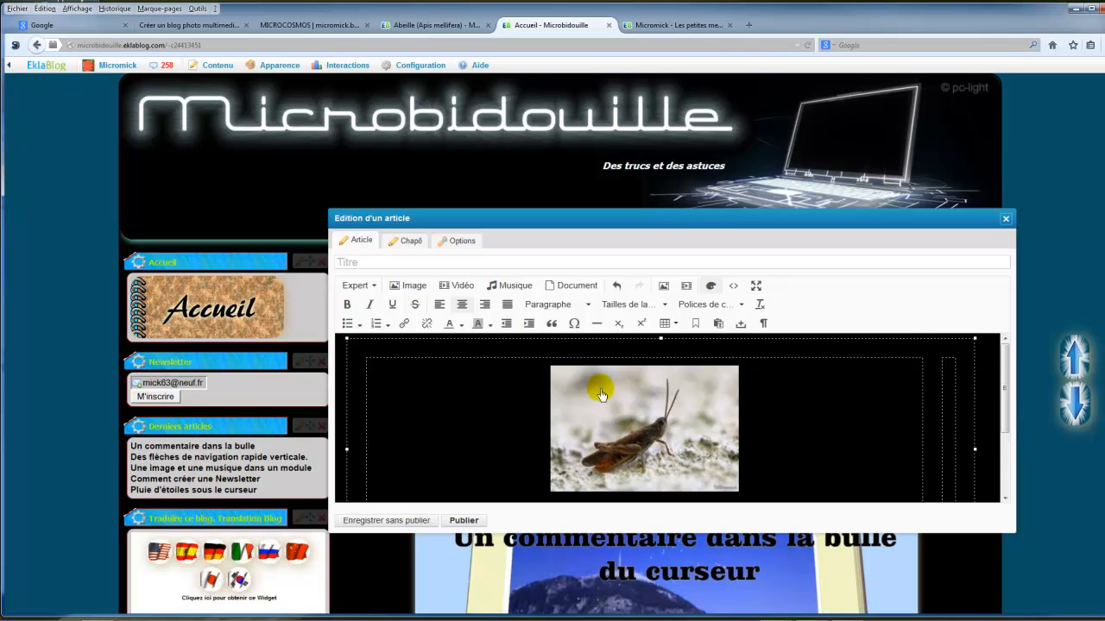
click(417, 285)
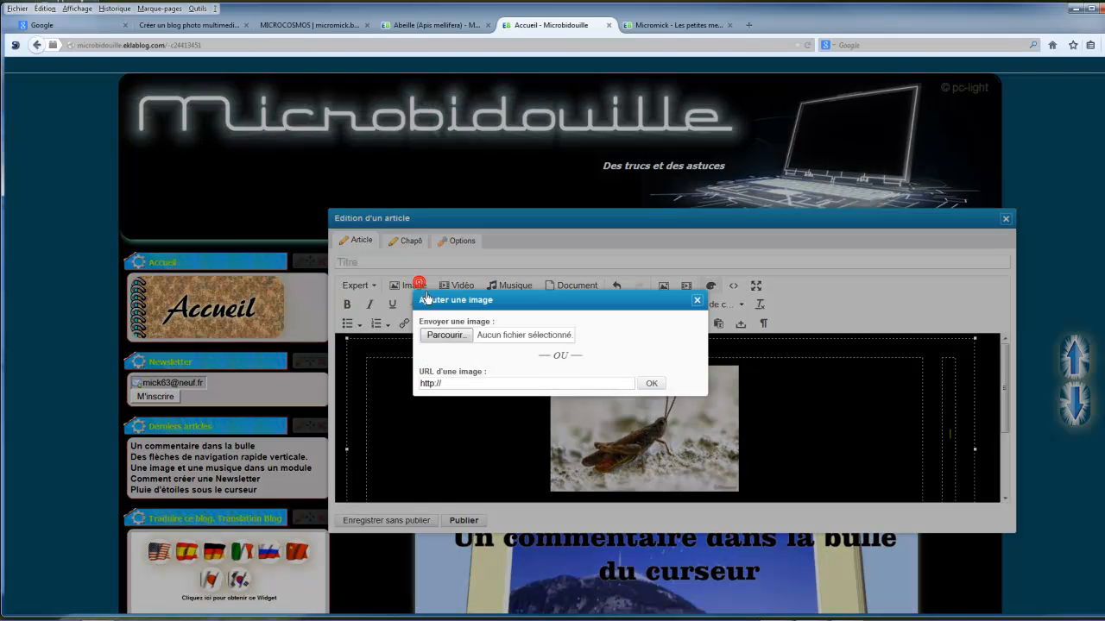
click(446, 335)
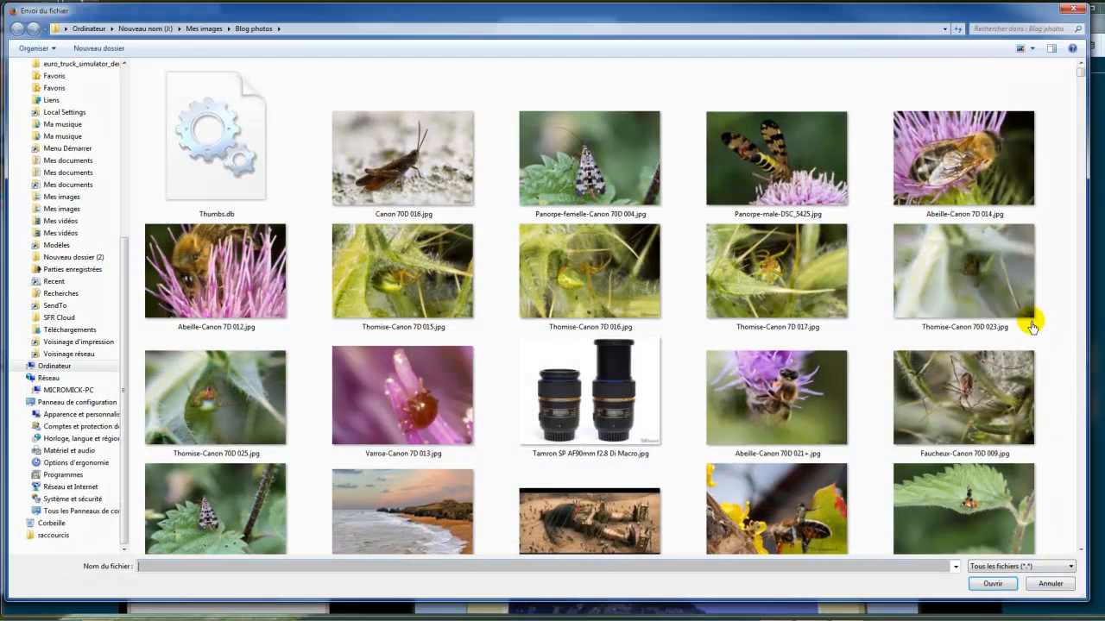
double_click(567, 140)
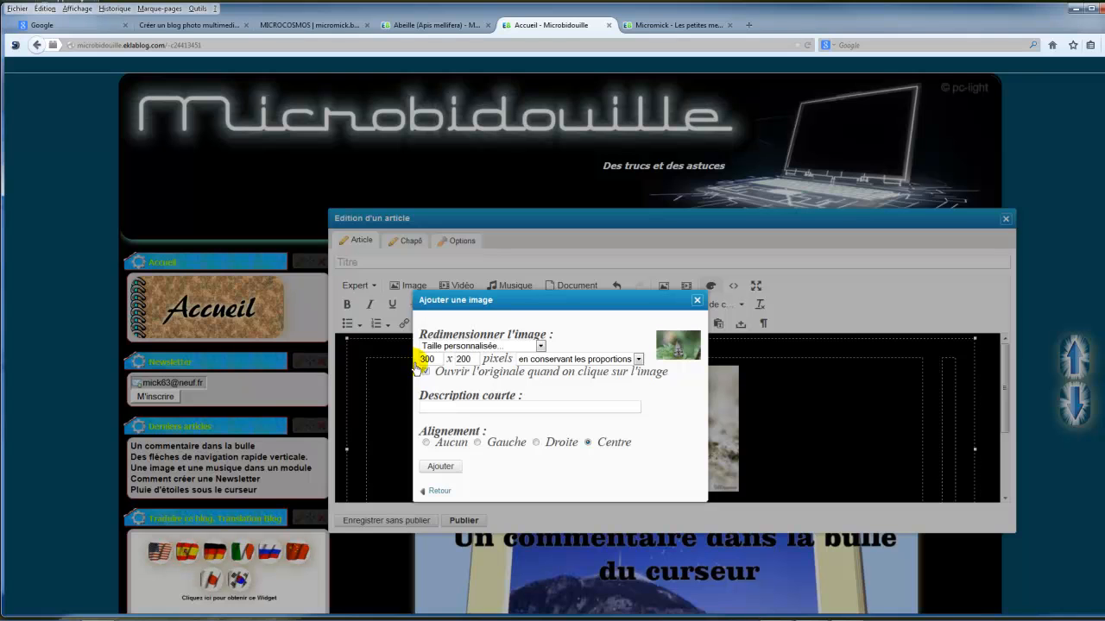
click(440, 467)
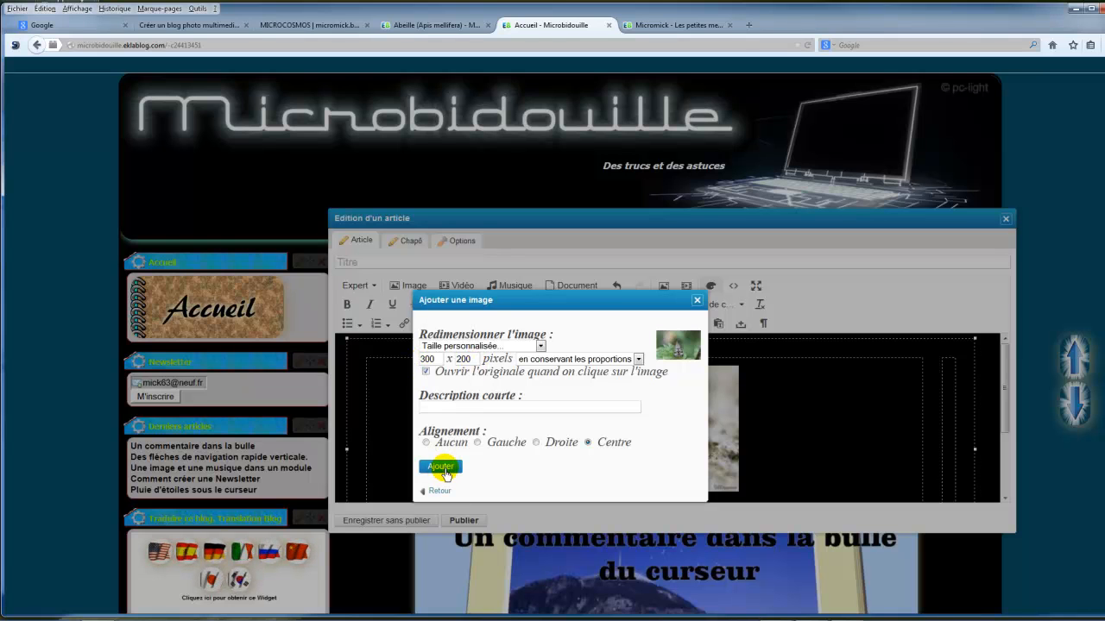
click(442, 469)
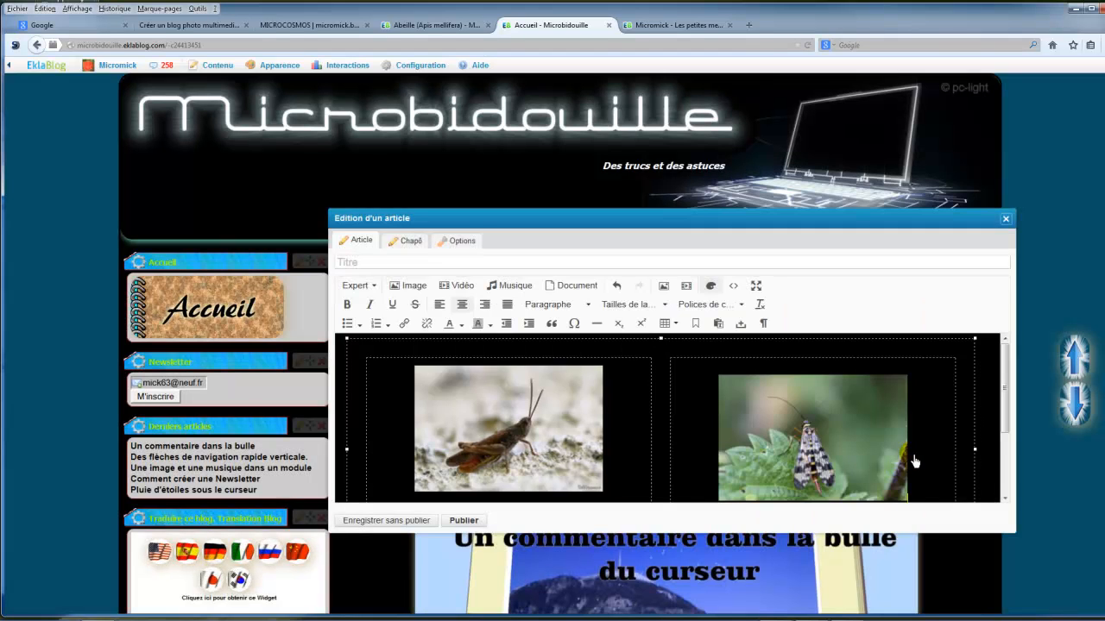
scroll(915, 462, down, 2)
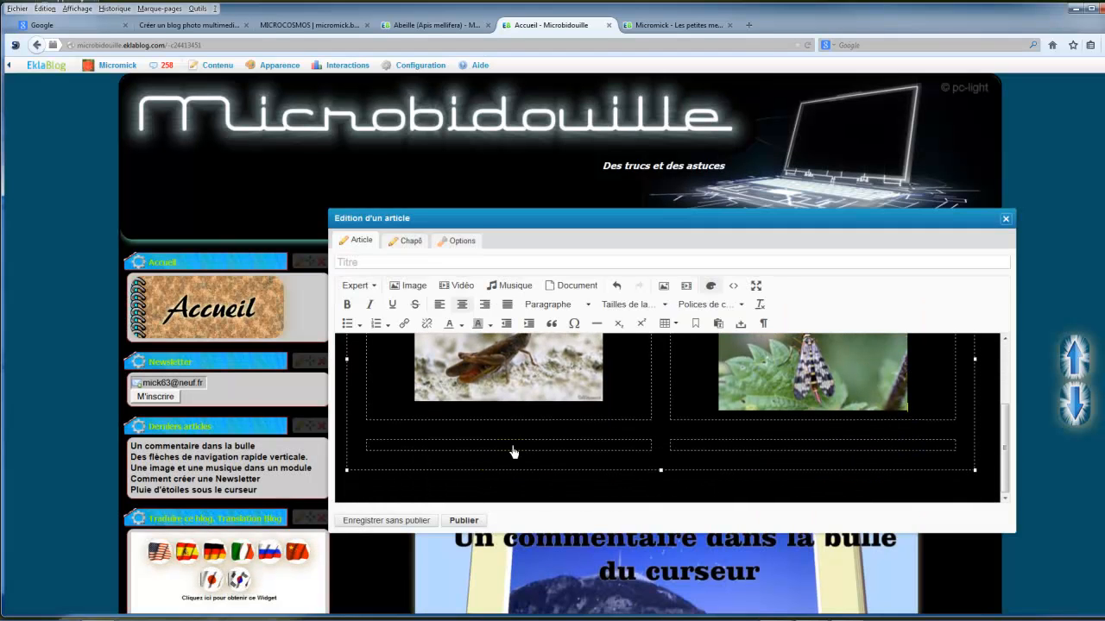
Step: Insert Panorpe-male-DSC_5425.jpg into the table's lower-left cell, centred, at 300 x 199 pixels
click(407, 285)
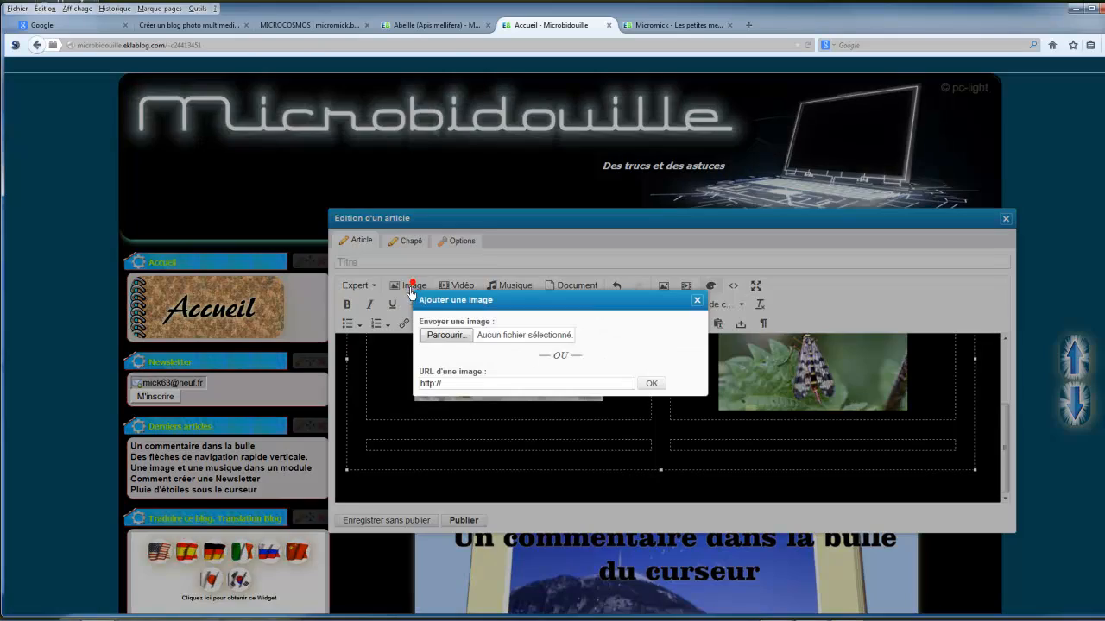
click(457, 337)
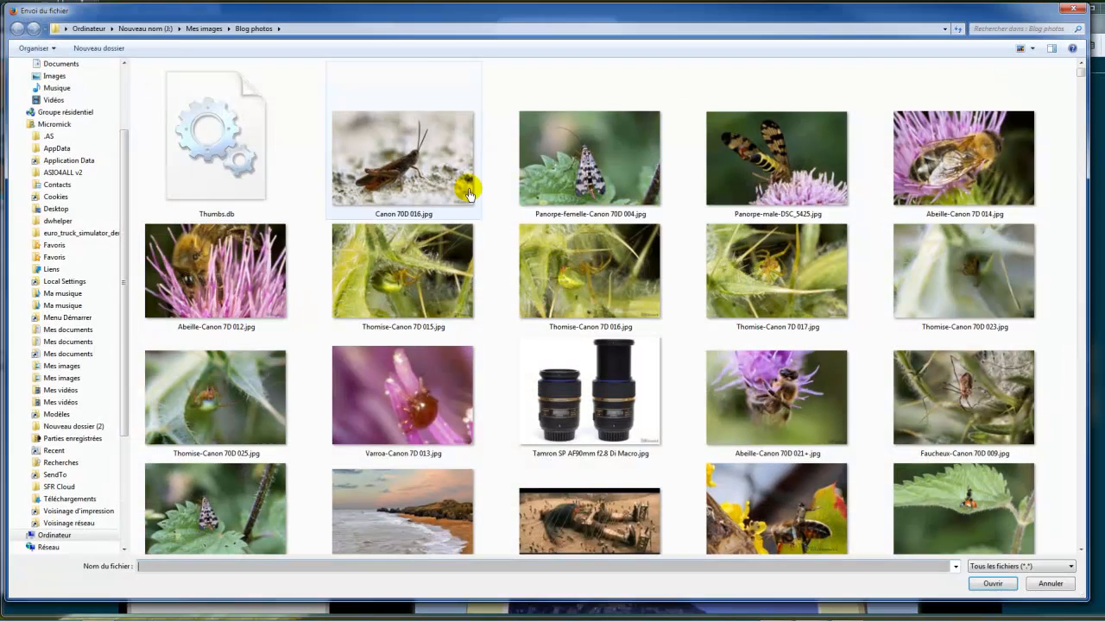
double_click(776, 176)
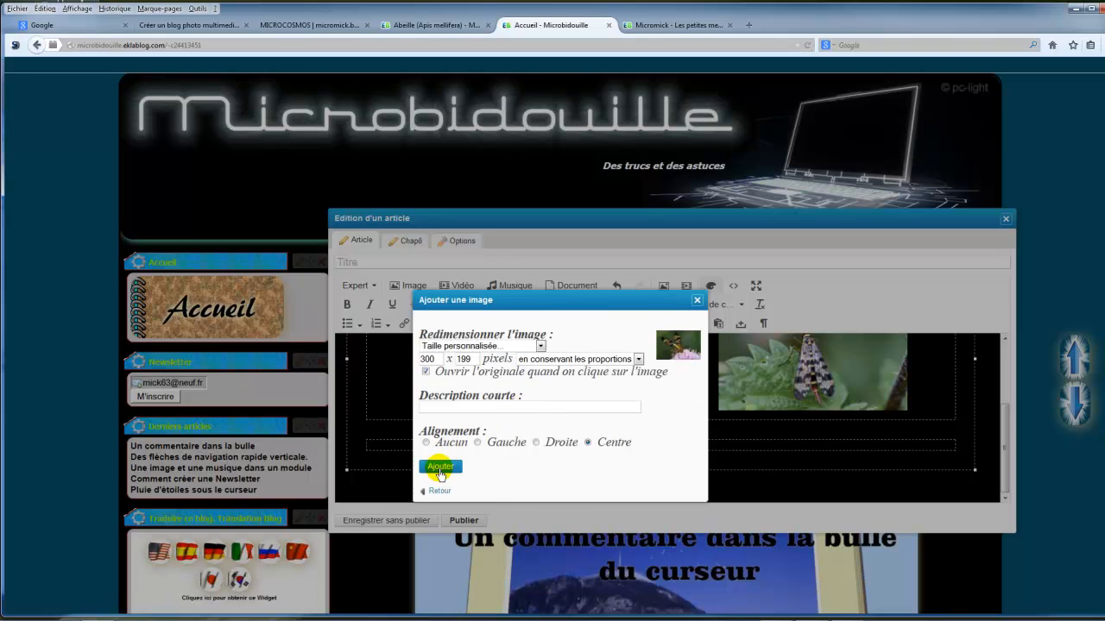
click(440, 471)
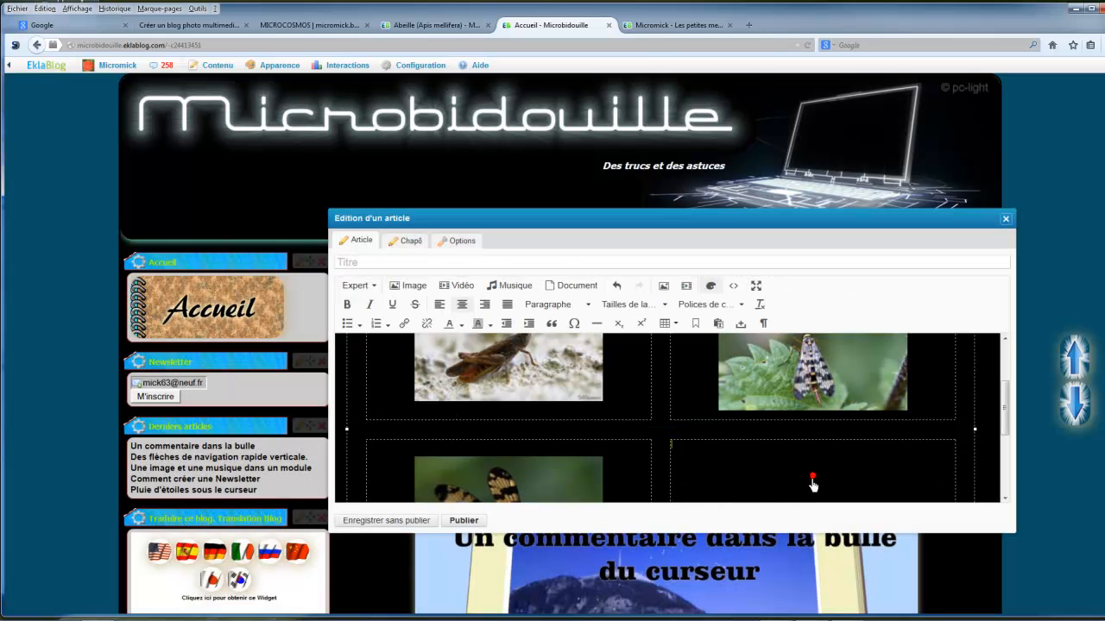
Step: Insert Abeille-Canon 7D 012.jpg into the table's lower-right cell, centred, at 300 x 200 pixels
click(408, 290)
scroll(822, 477, down, 3)
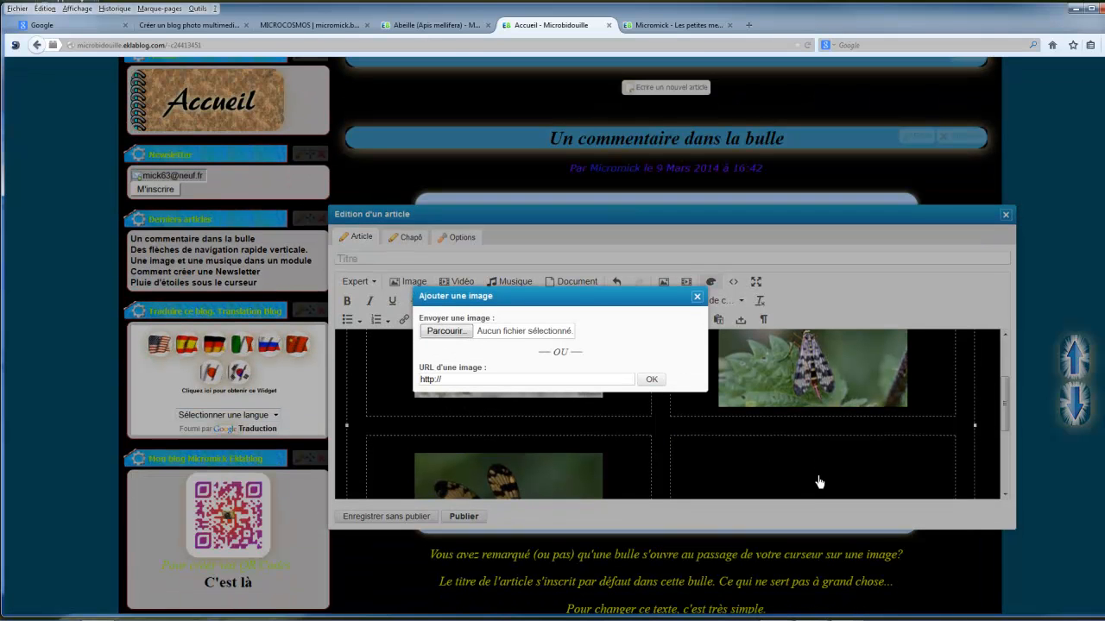
click(523, 380)
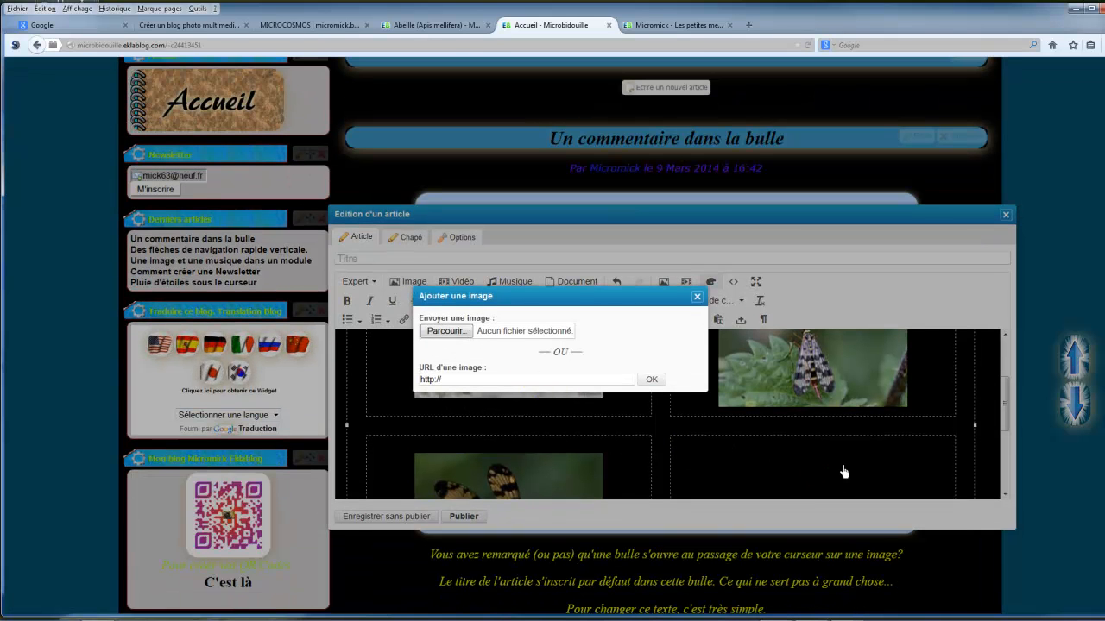
click(445, 330)
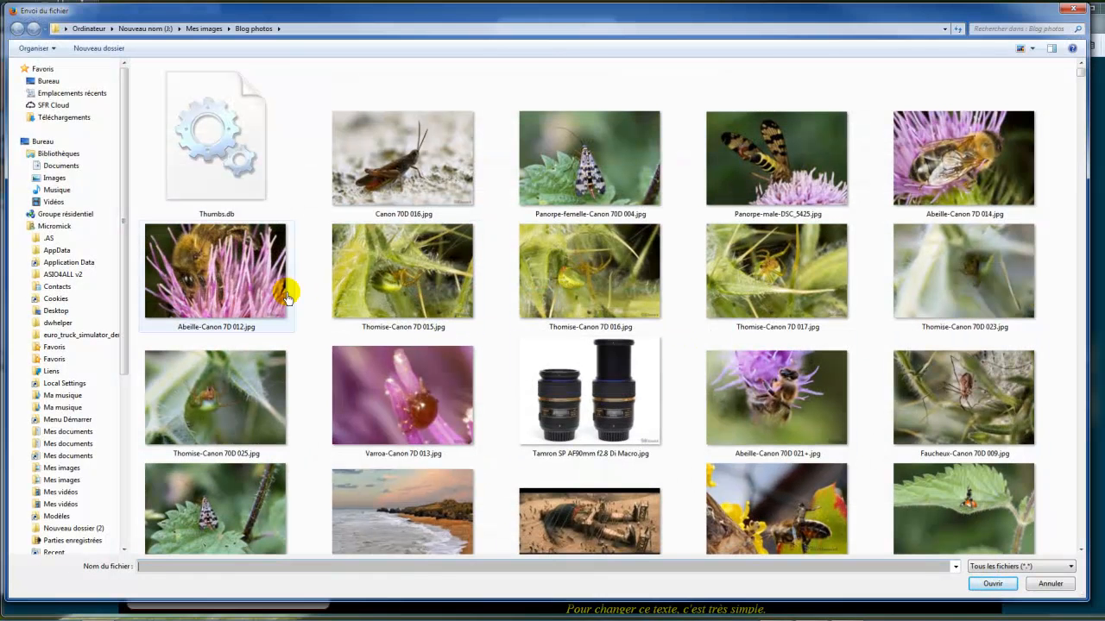
double_click(229, 288)
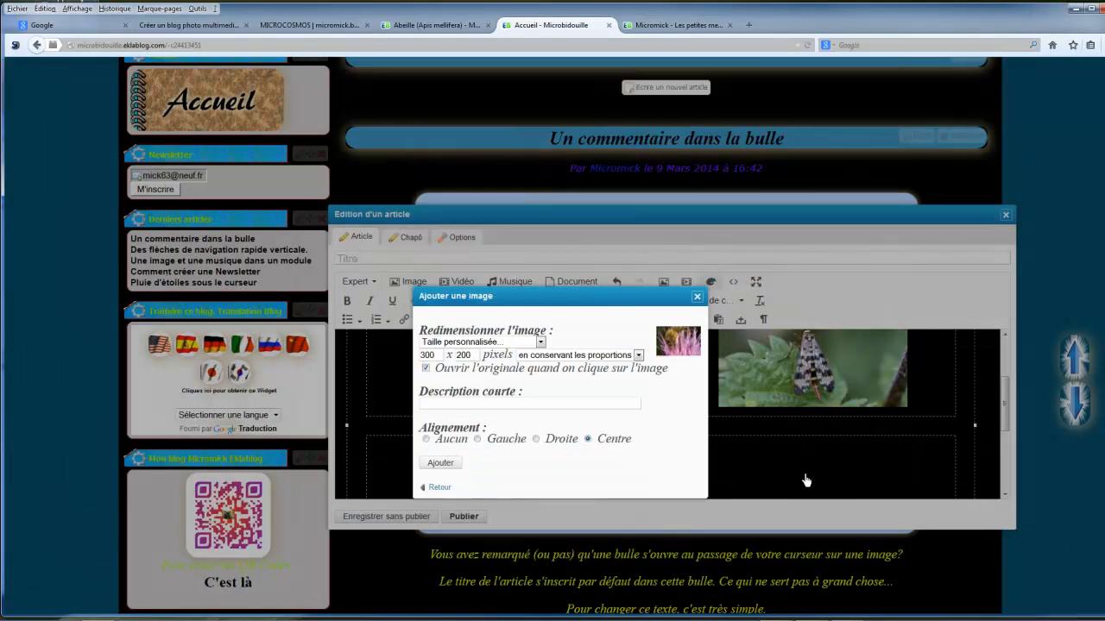
click(442, 464)
scroll(564, 448, down, 3)
scroll(617, 424, up, 3)
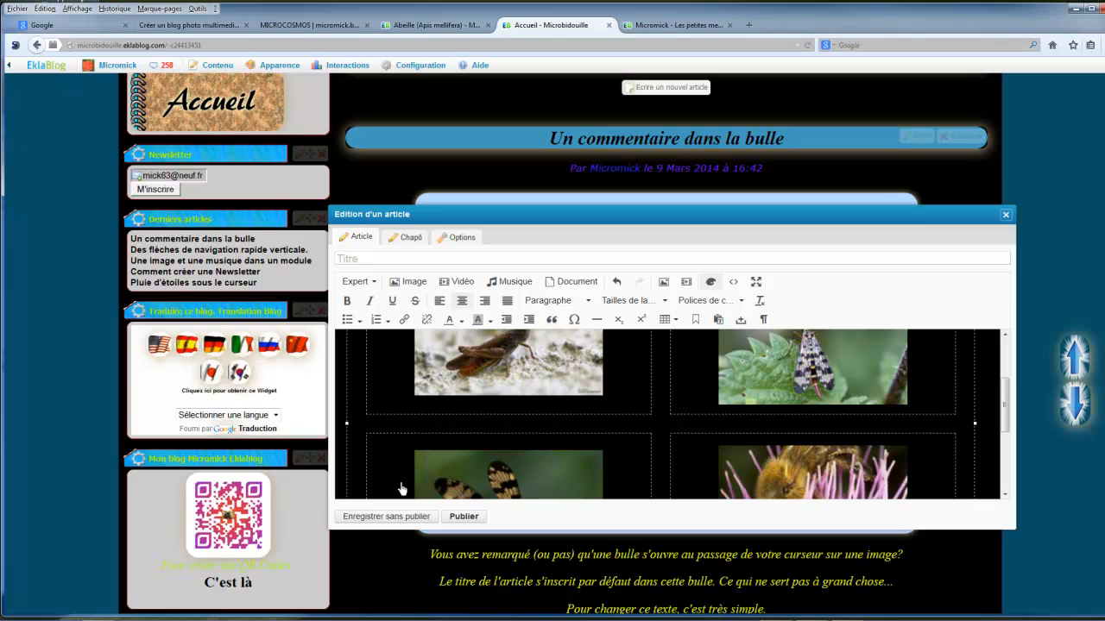
Step: Title the article "Tableau des insectes" and save it without publishing
click(357, 259)
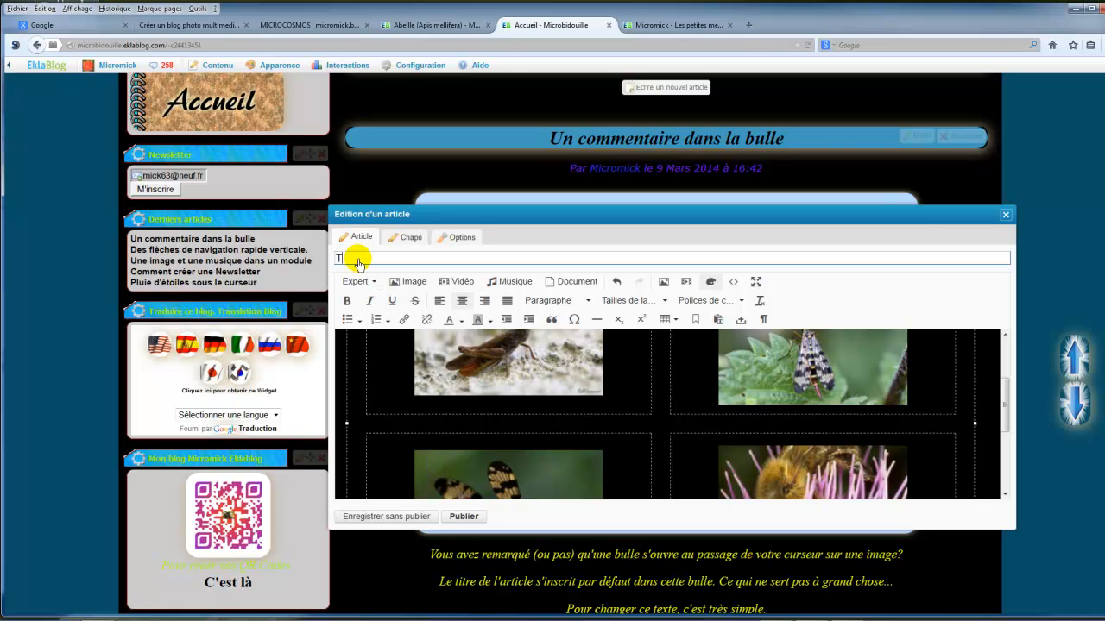
text(Tableau des insectes)
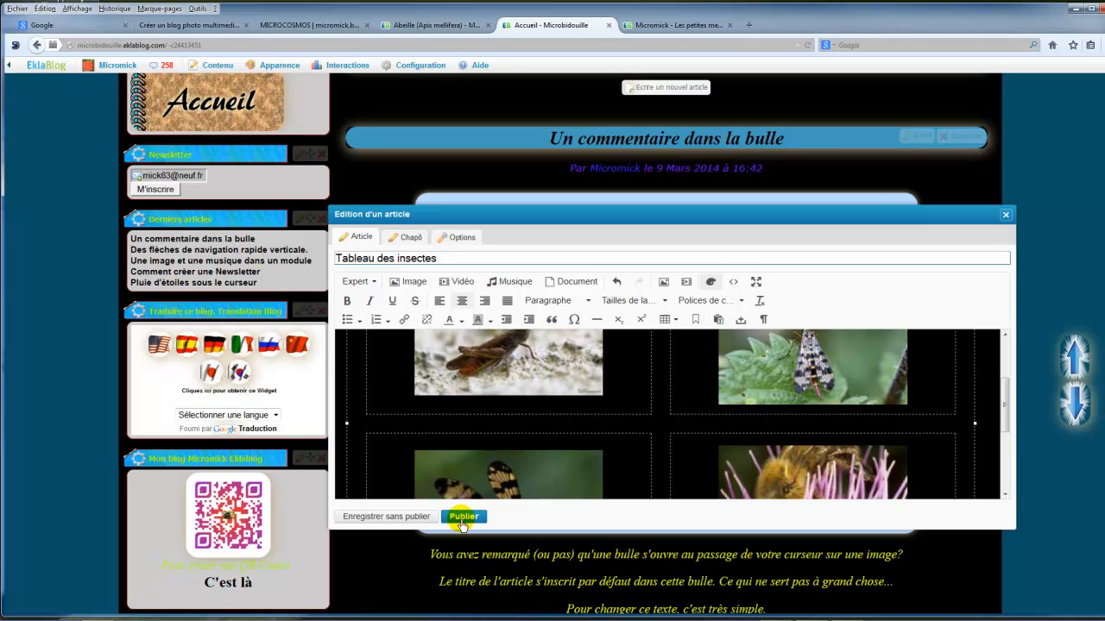
click(398, 525)
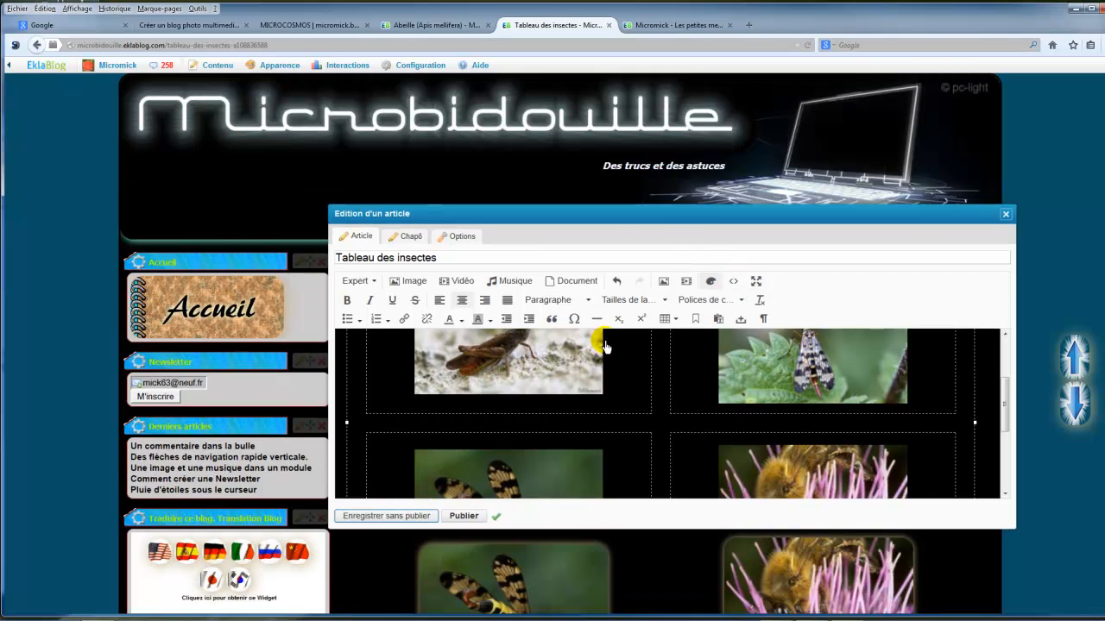
Step: Move the article editor clear of the photos on the blog page and widen it
drag(615, 215, 170, 89)
scroll(833, 522, down, 1)
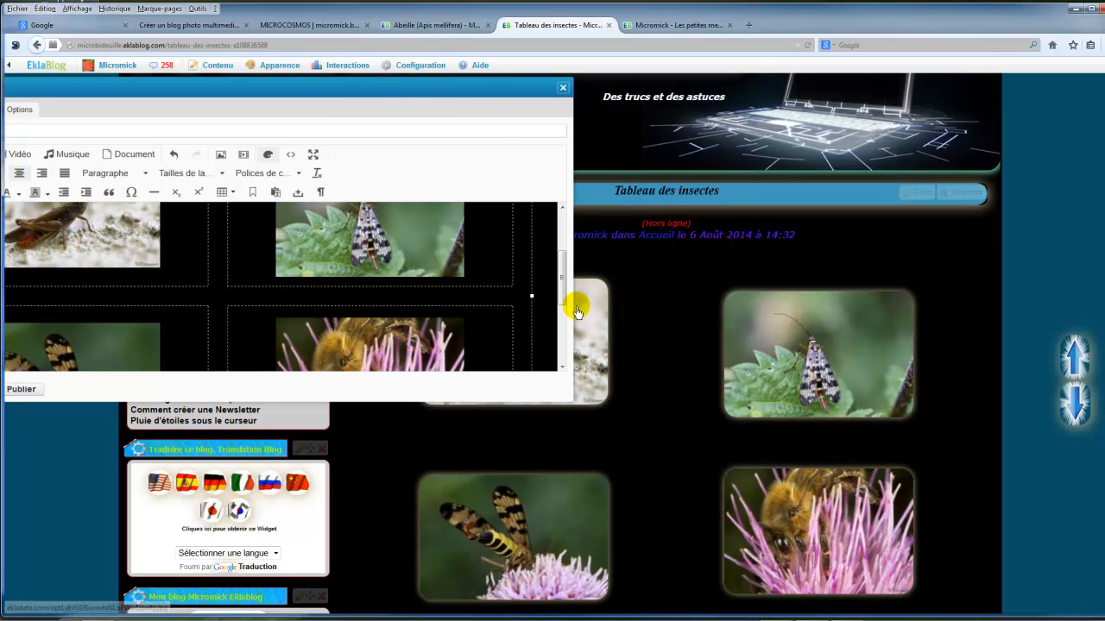
drag(576, 317, 944, 313)
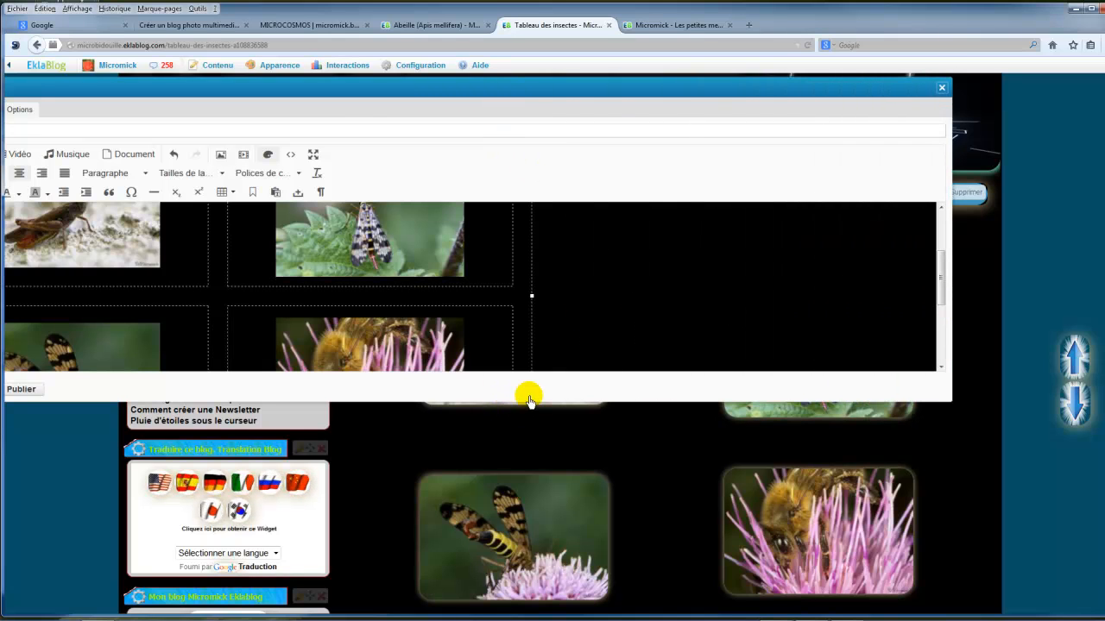
Step: Show the editor full screen, delete the surplus blank lines around the pictures in the table cells, and return to the normal view
click(315, 157)
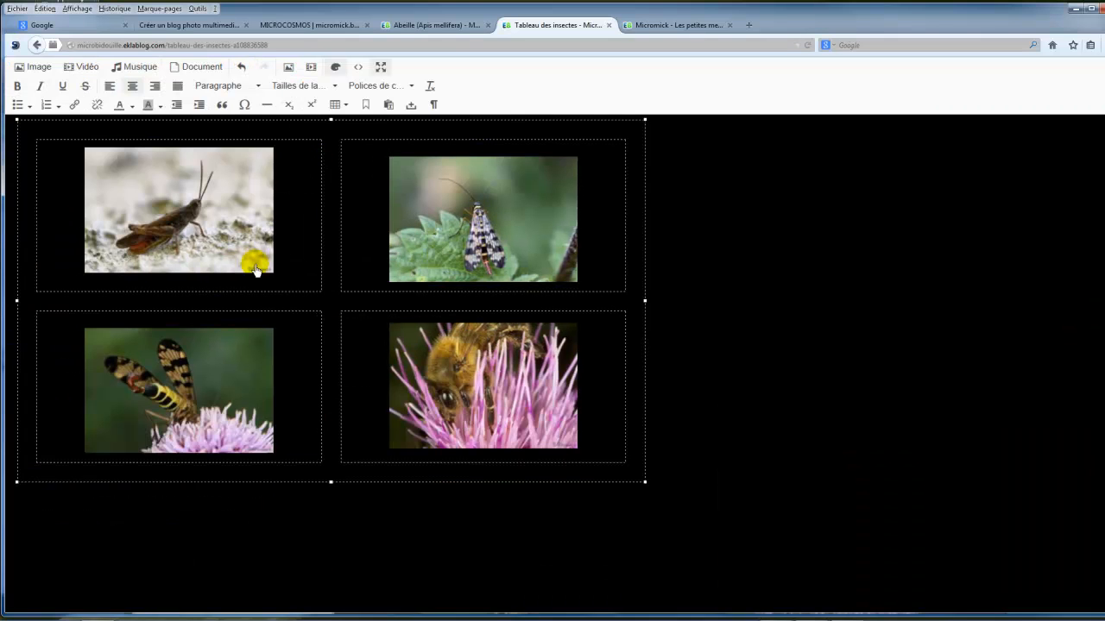
click(217, 288)
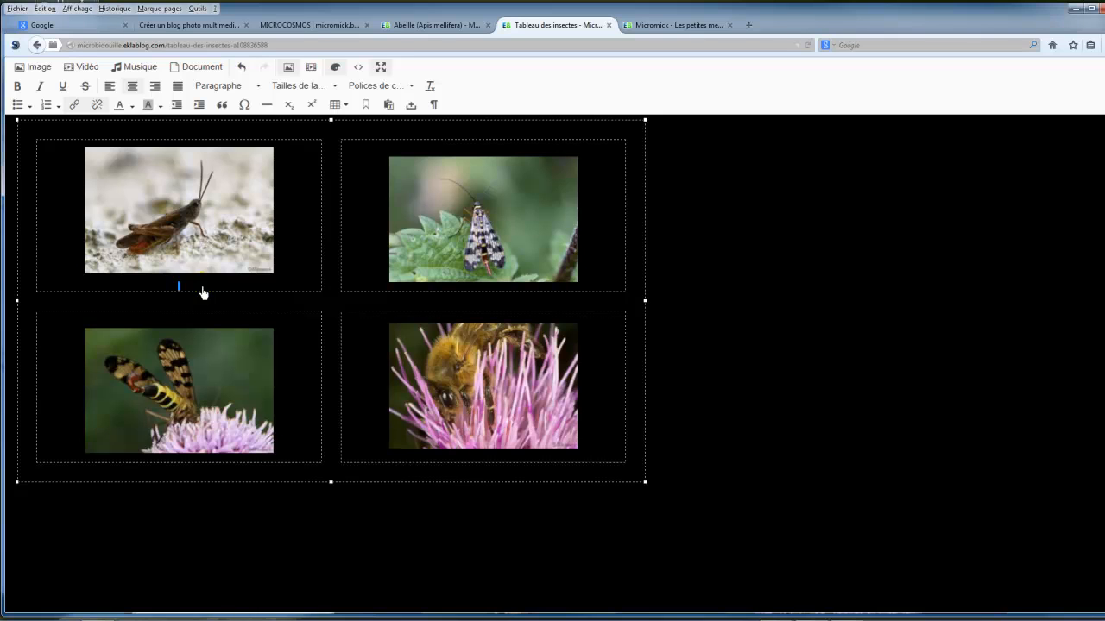
key(Delete)
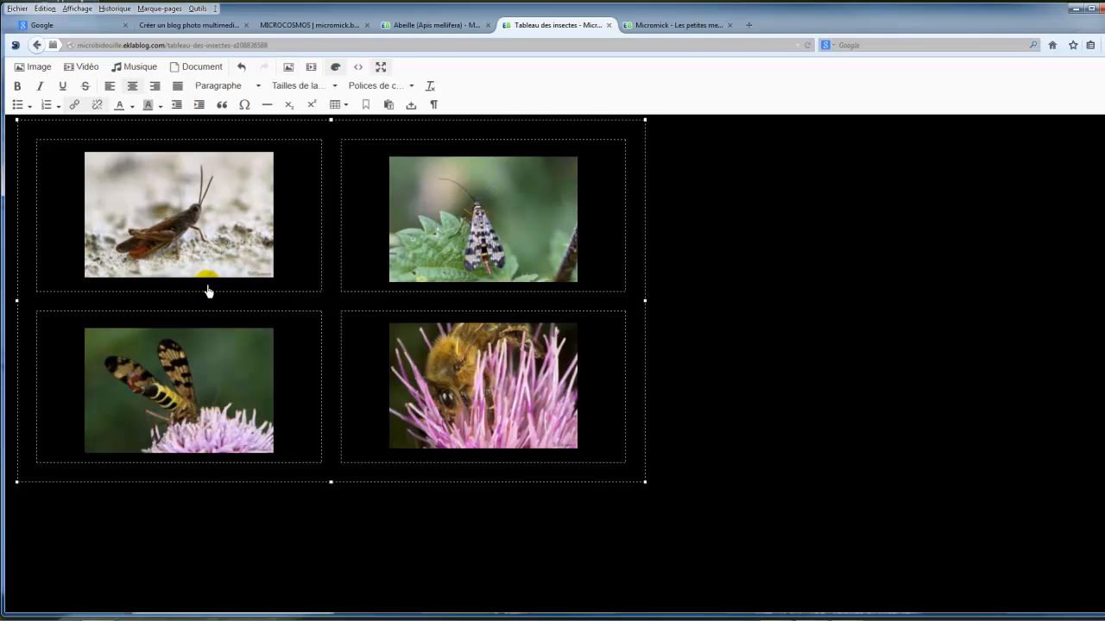
click(486, 148)
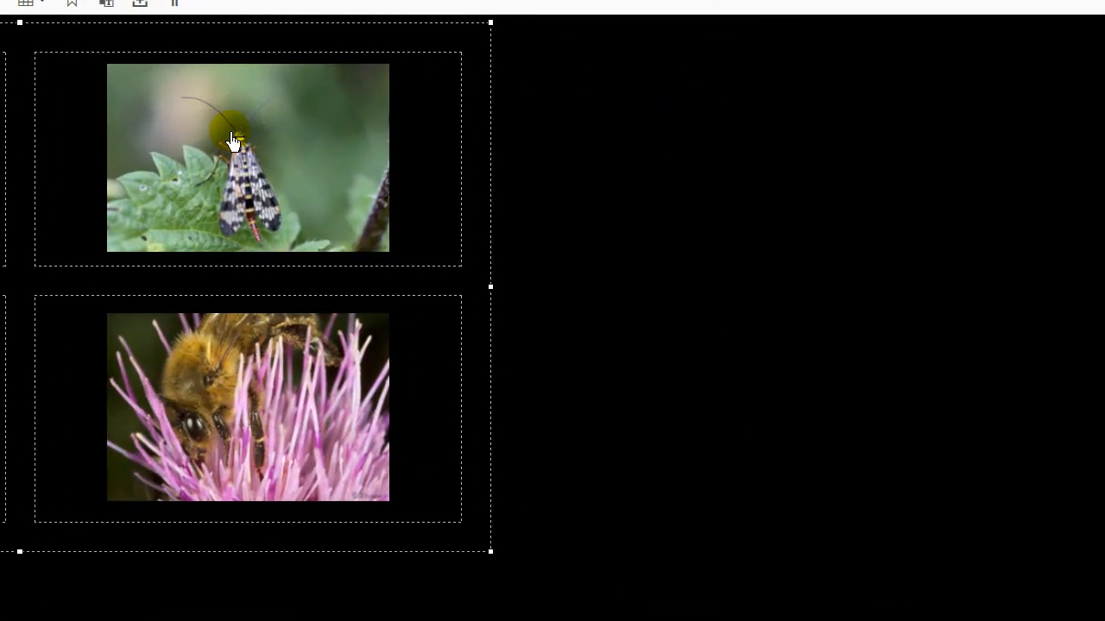
click(265, 516)
click(220, 492)
click(248, 303)
click(201, 494)
click(256, 521)
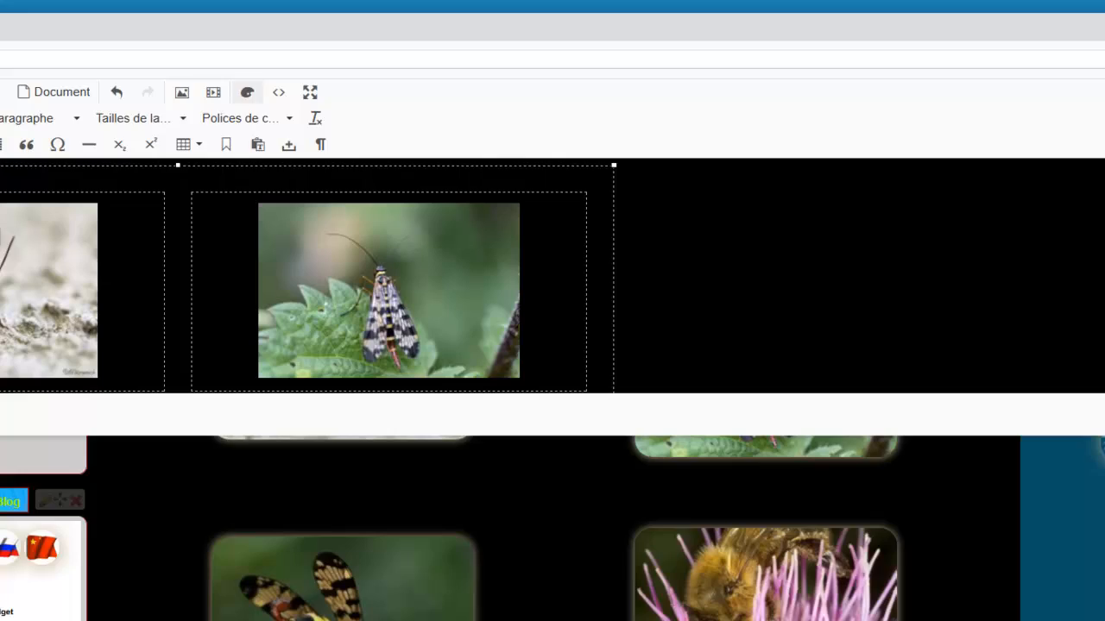
Step: Save the article without publishing and check the photos' alignment on the blog page
click(99, 389)
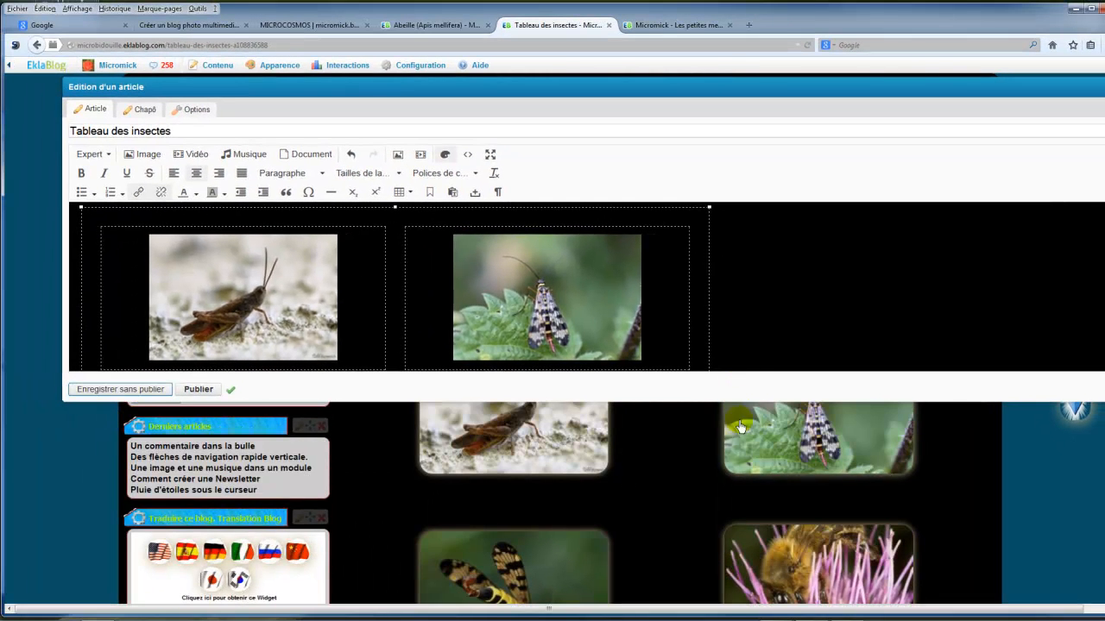
scroll(730, 492, down, 1)
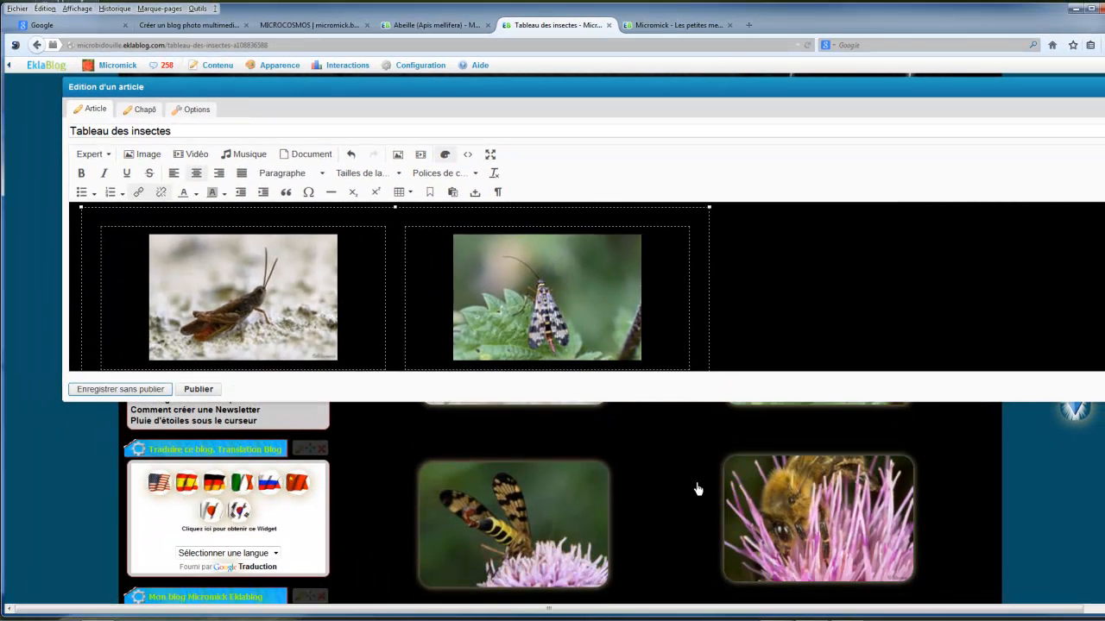
scroll(693, 496, up, 1)
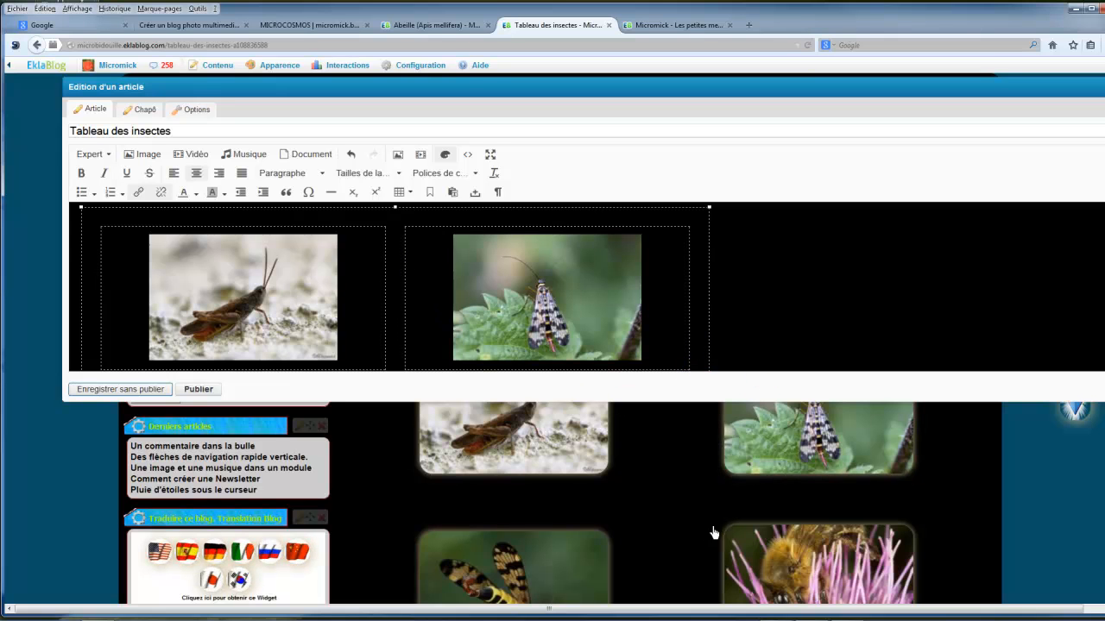
Step: Set the table's inter-cell spacing to 0 and save the article without publishing
click(409, 195)
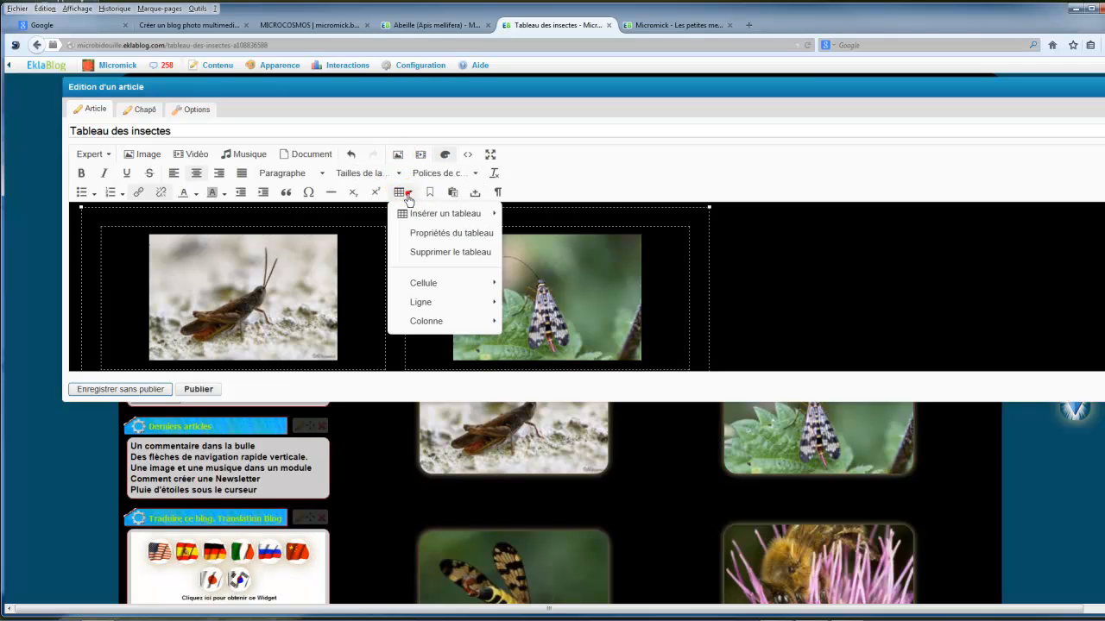
click(447, 241)
double_click(543, 335)
text(0)
click(667, 416)
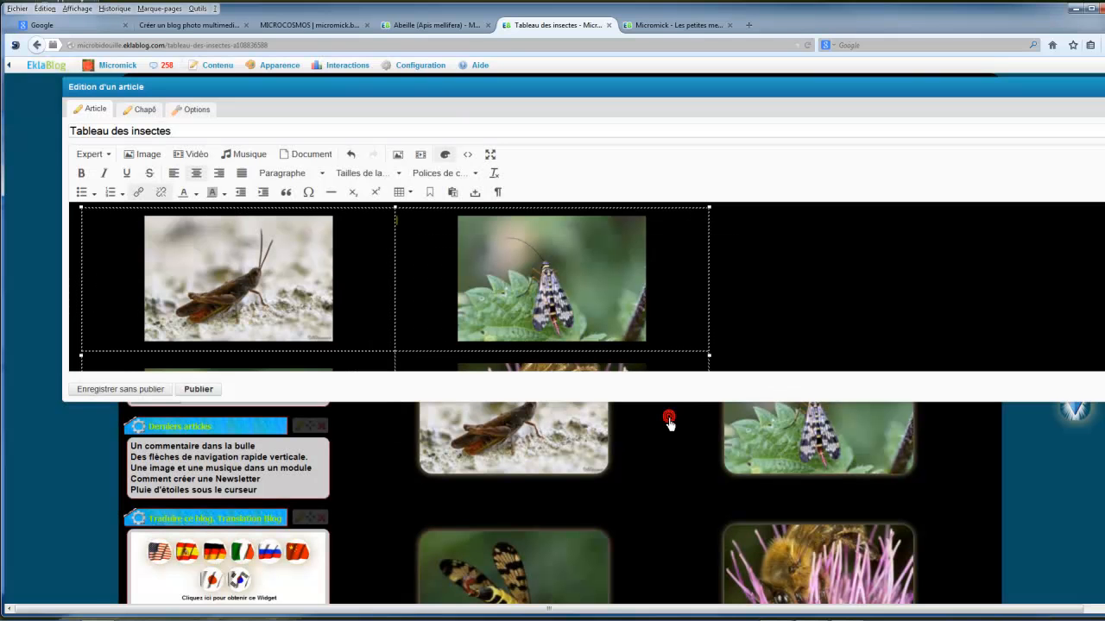
click(135, 393)
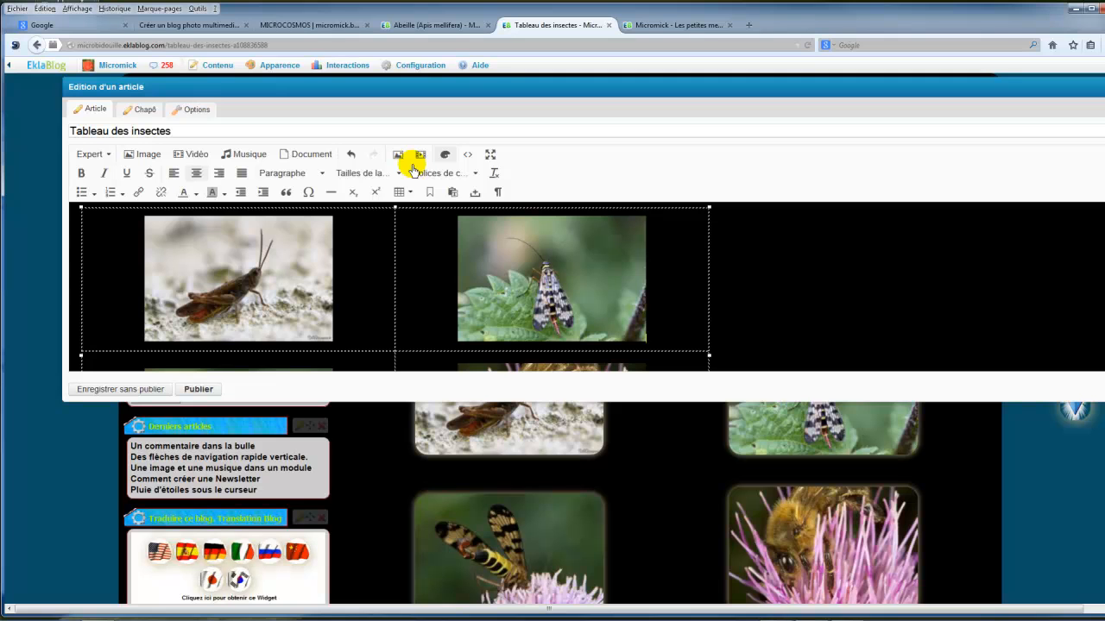
click(401, 192)
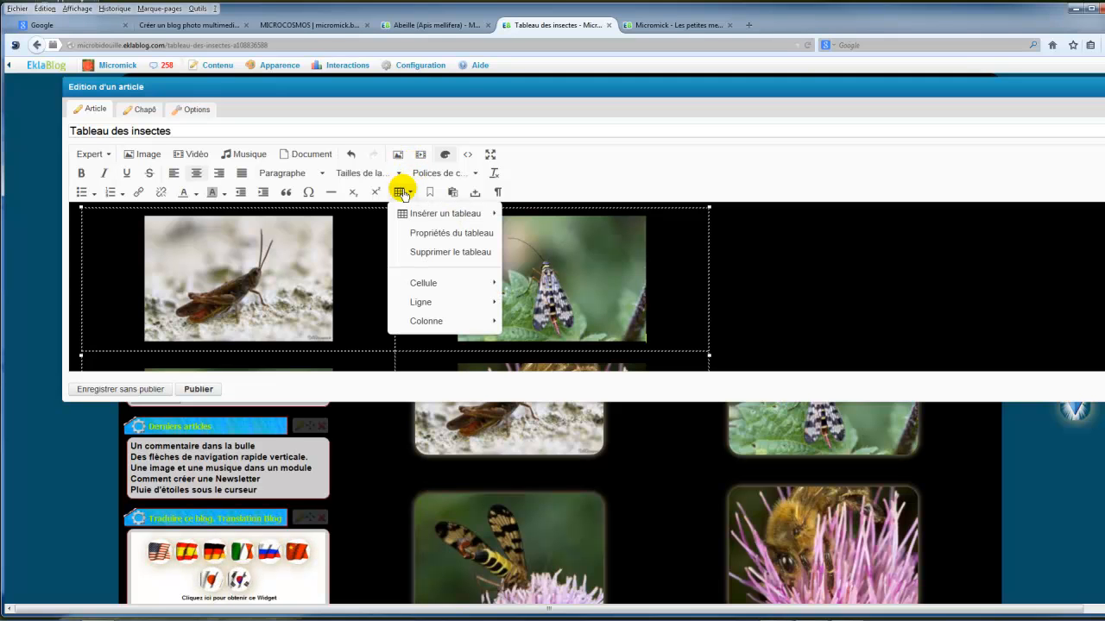
click(429, 235)
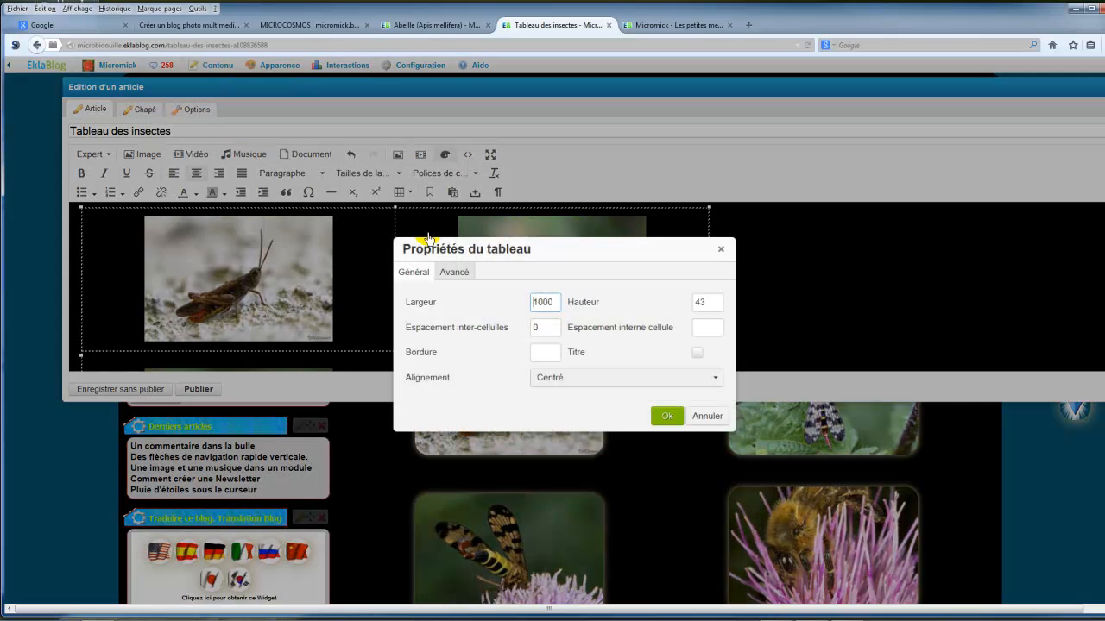
click(712, 417)
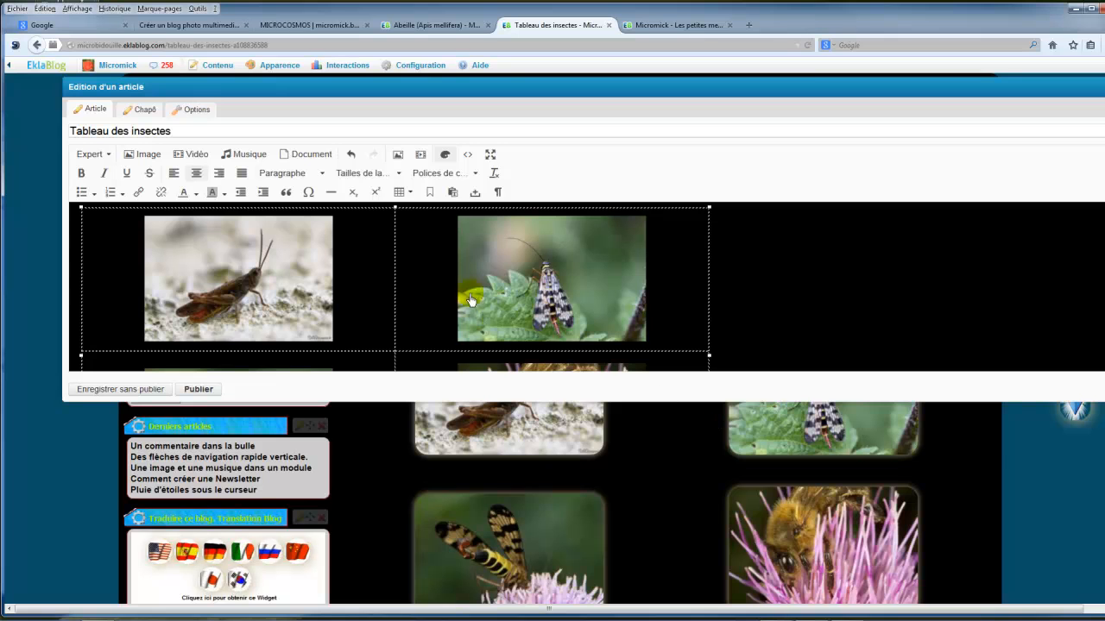
Step: Insert a column after the table's second column
click(407, 193)
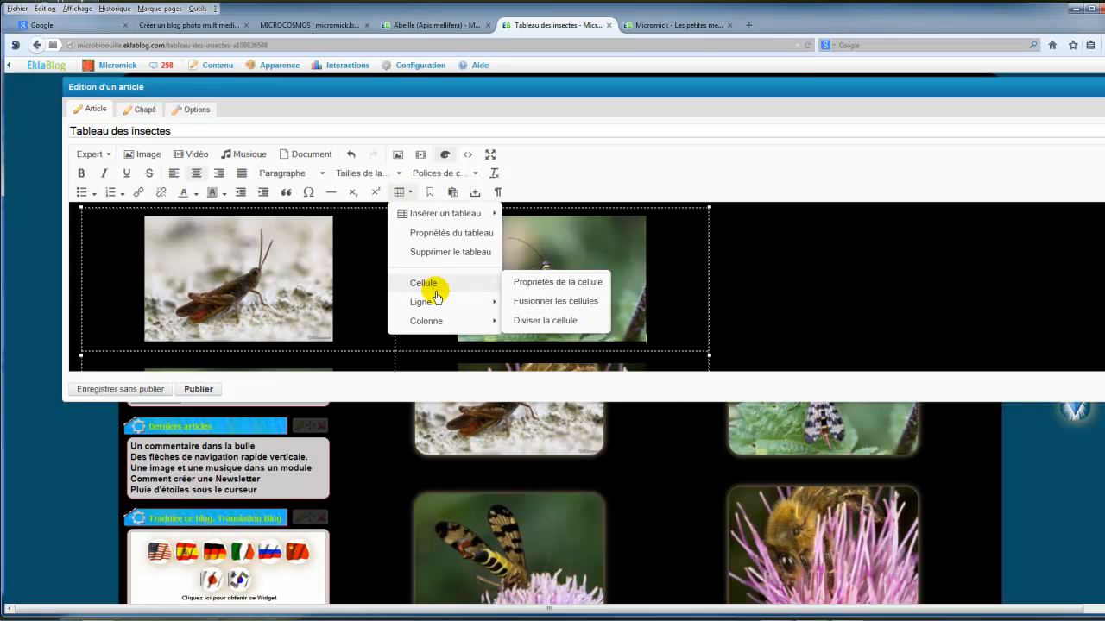
mouse_move(437, 304)
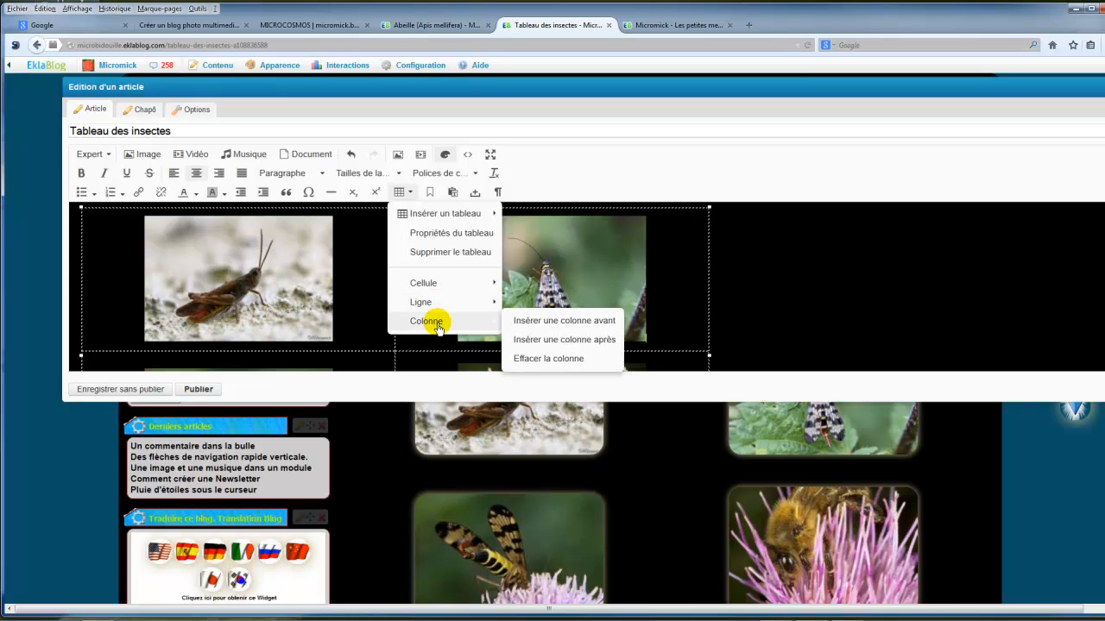
click(533, 347)
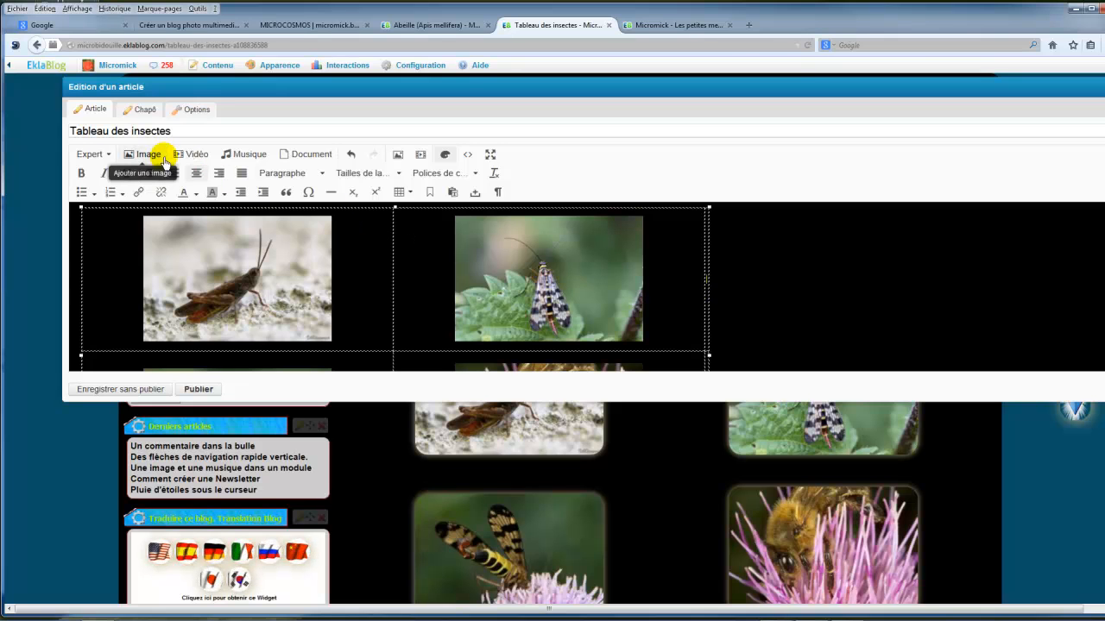
Step: Insert Thomise-Canon 7D 015.jpg into the new column's upper cell, centred, at 300 x 200 pixels
click(148, 156)
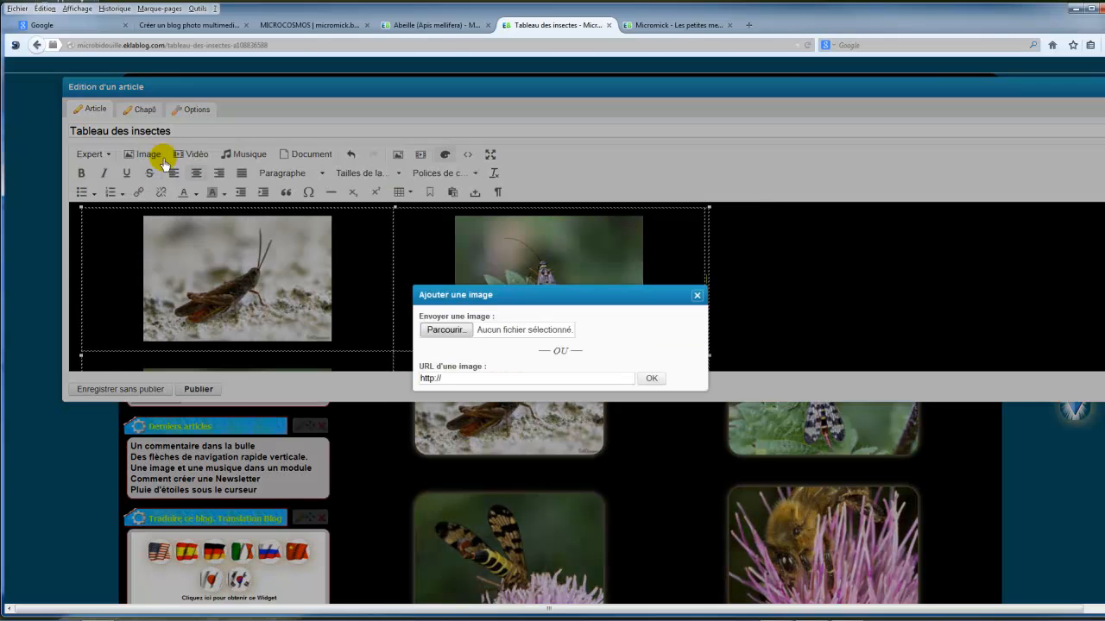
click(446, 332)
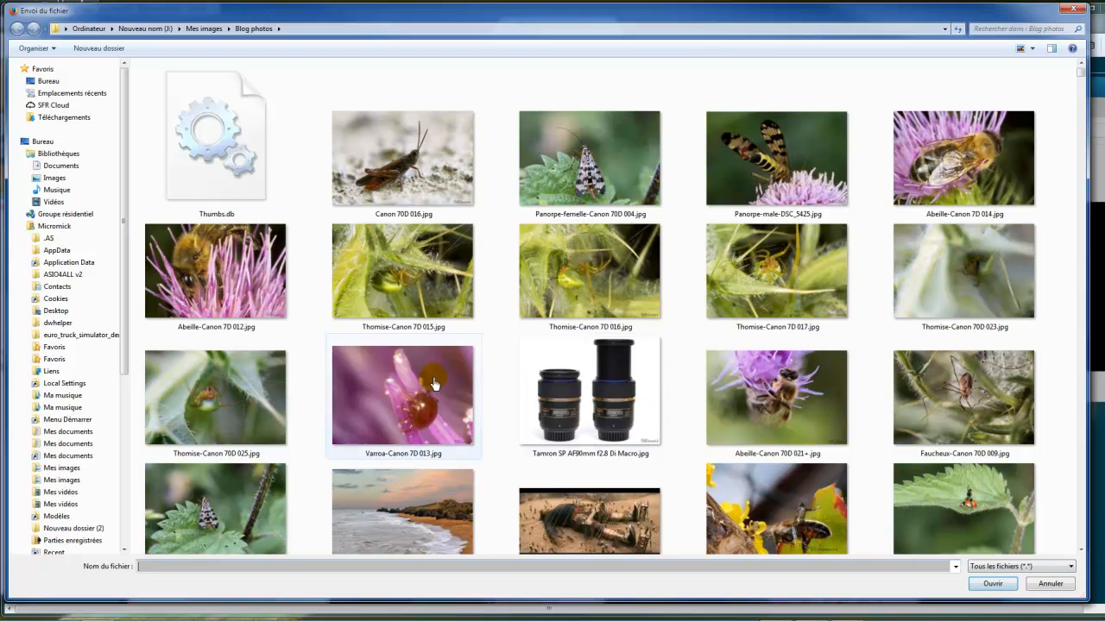
double_click(409, 295)
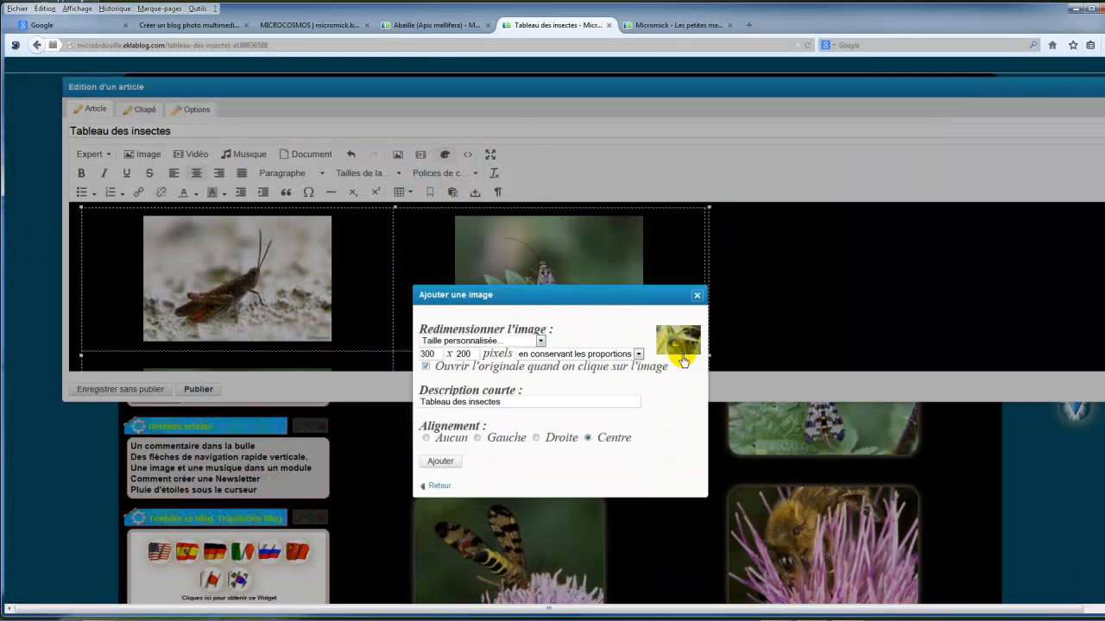
click(440, 461)
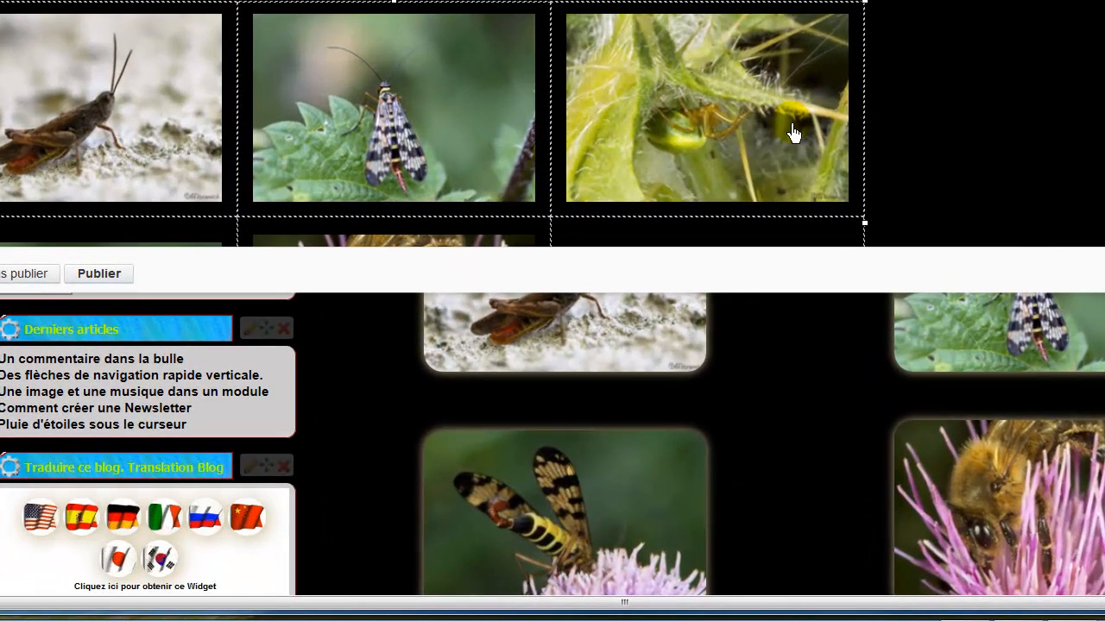
Step: Insert Panorpe-femelle-Canon 70D 001.jpg into the third column's lower cell, centred, at 300 x 200 pixels
scroll(794, 134, down, 3)
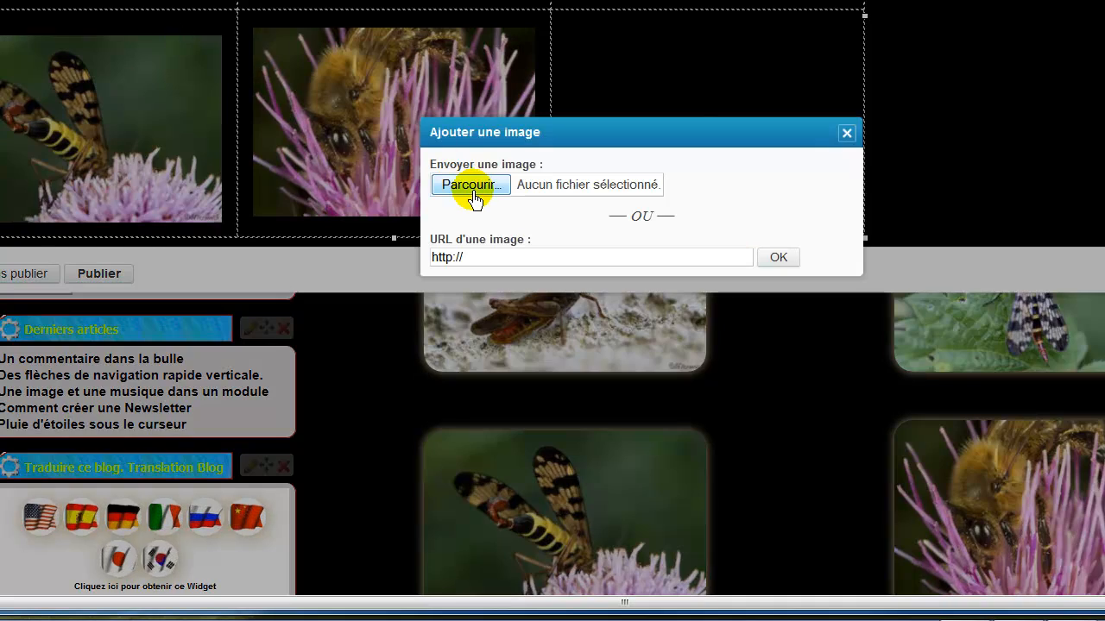
click(472, 191)
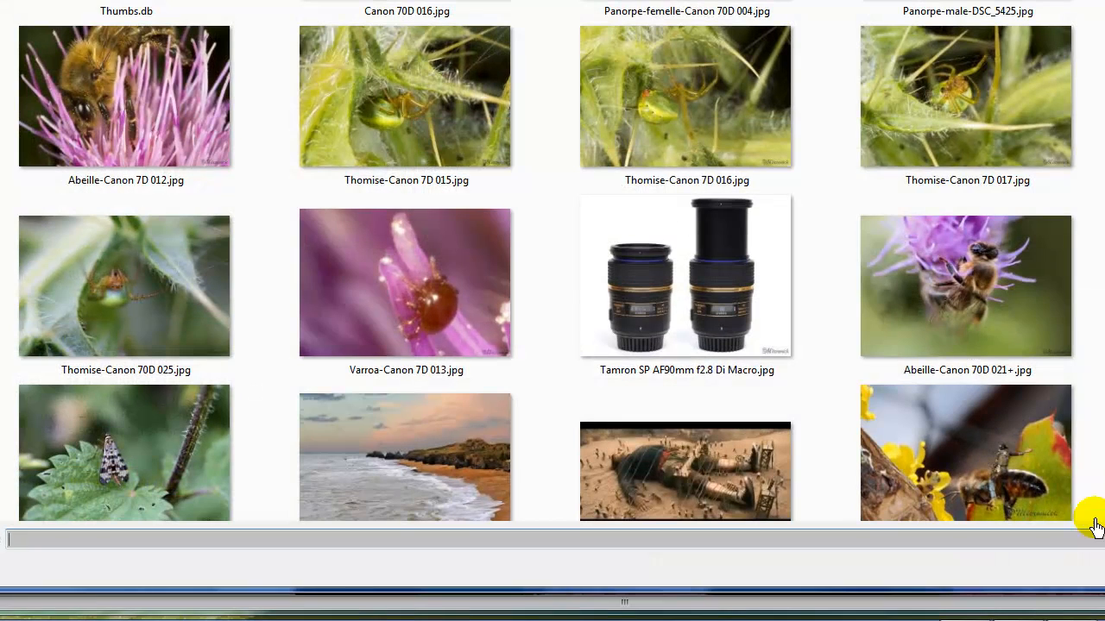
click(132, 442)
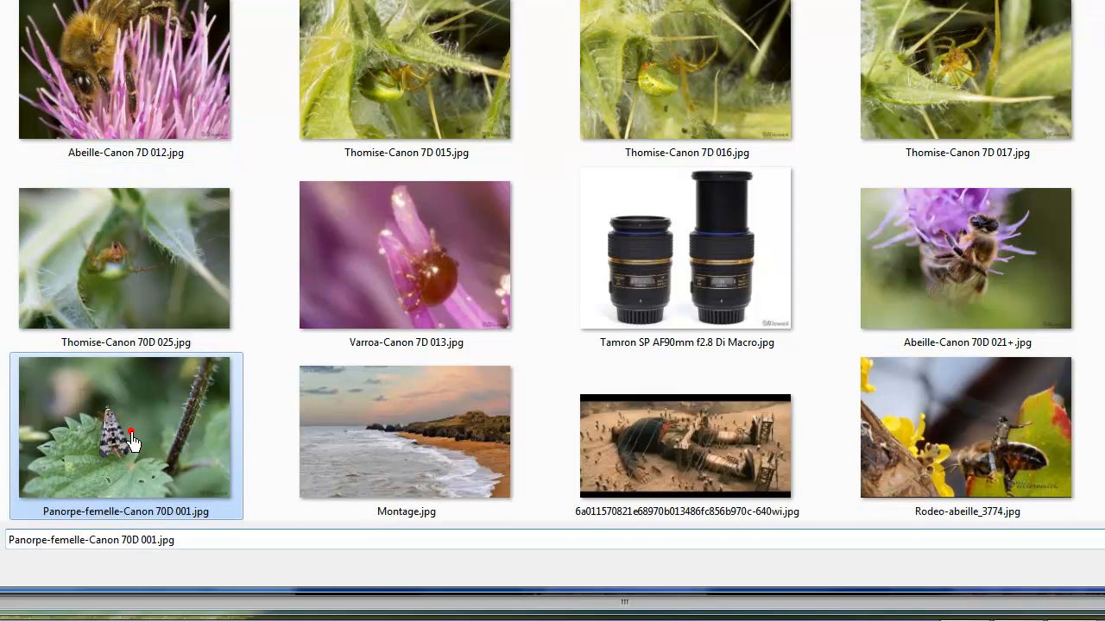
double_click(132, 442)
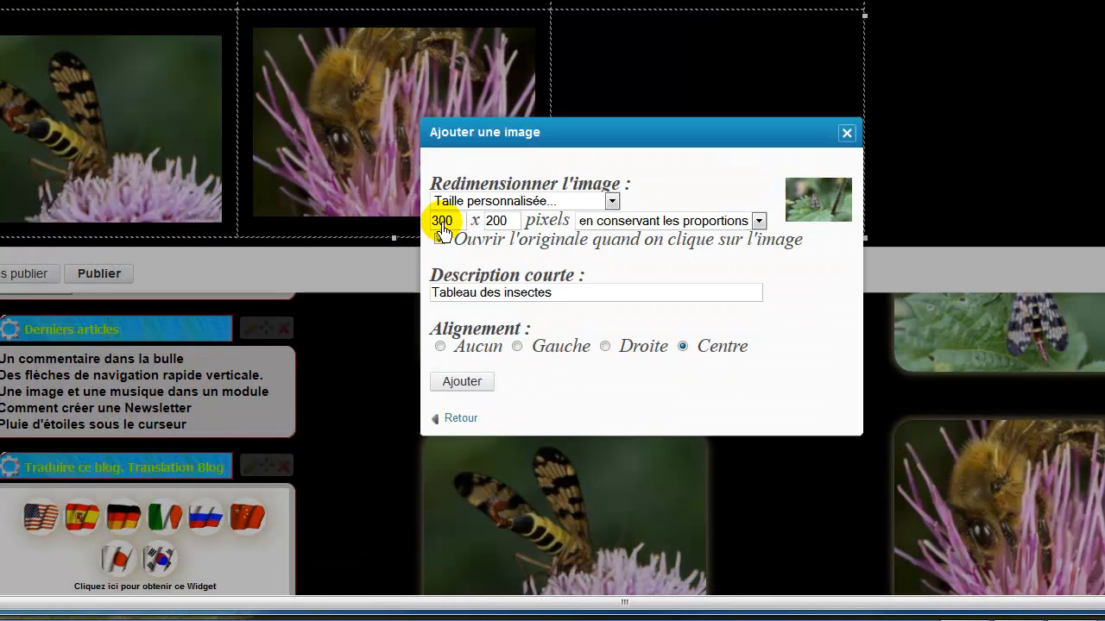
click(462, 381)
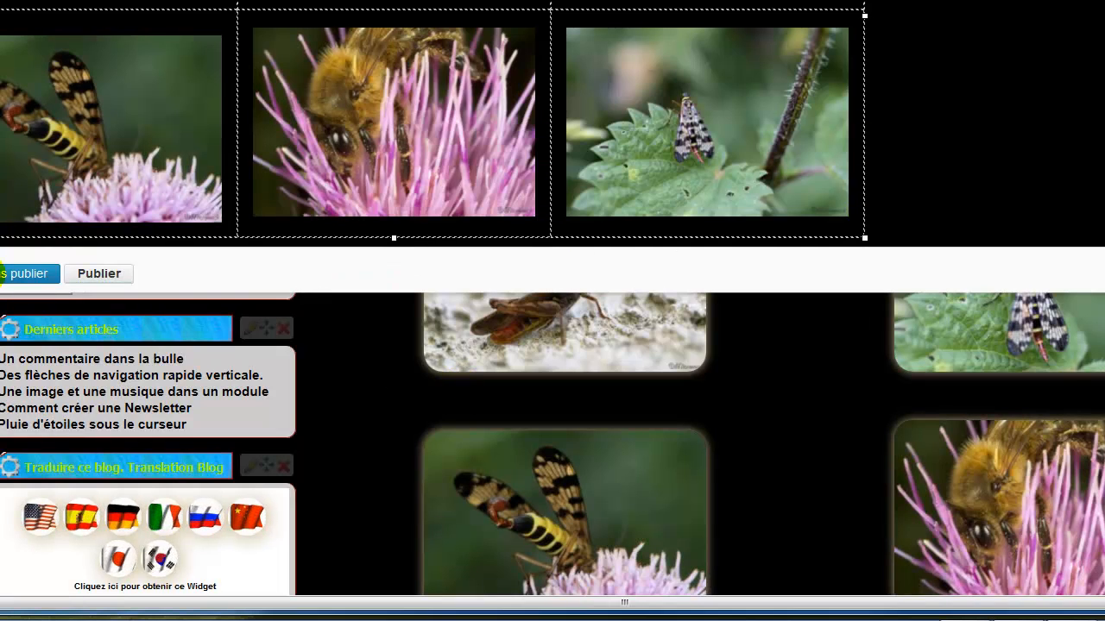
Step: Save the article without publishing and check the three-column table on the blog page
click(2, 274)
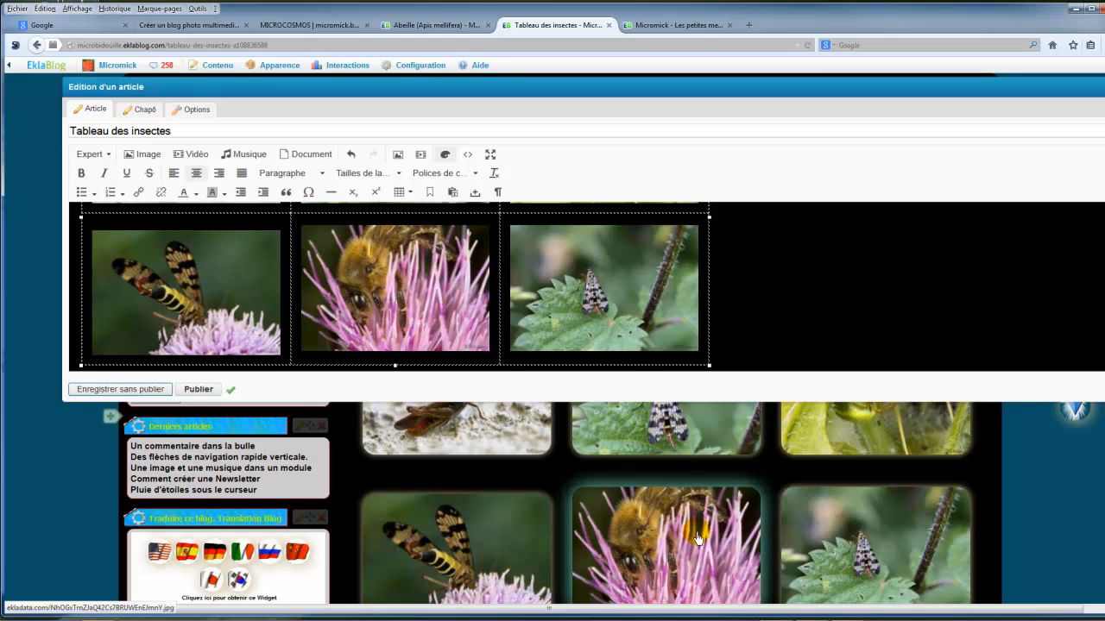
scroll(852, 518, down, 3)
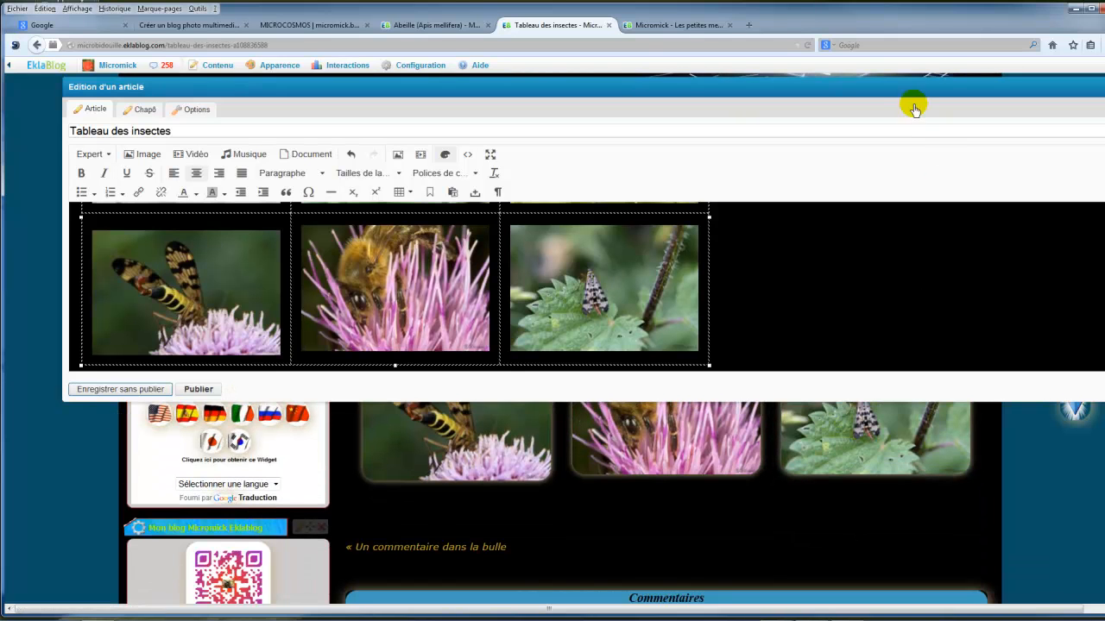
drag(866, 86, 1019, 165)
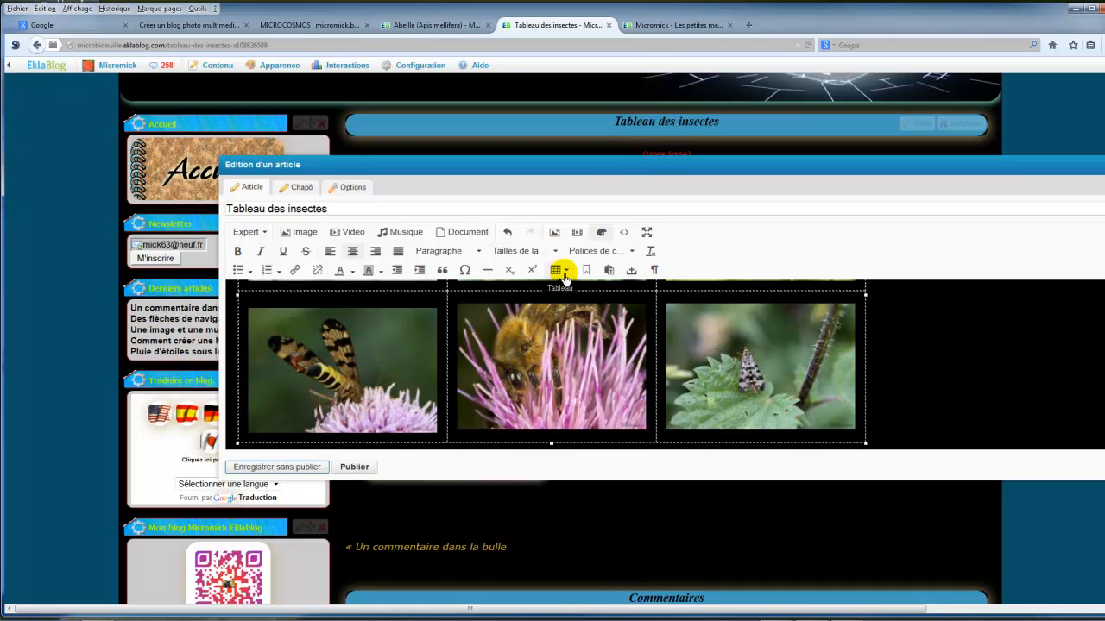
Step: Set the table's border to 5 and save the article without publishing
click(565, 273)
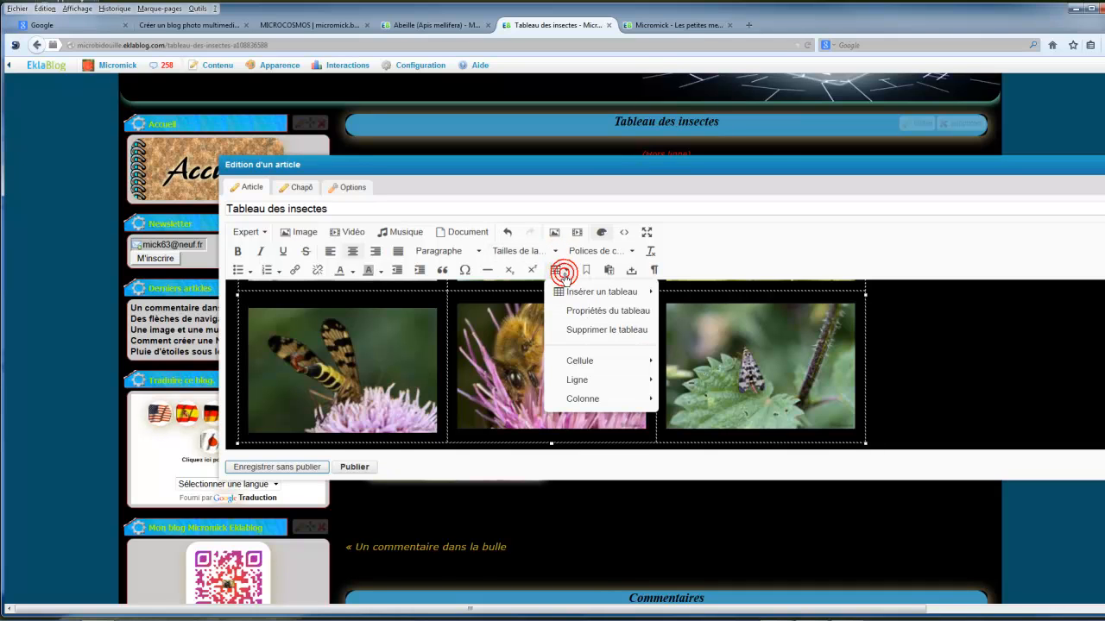
click(587, 313)
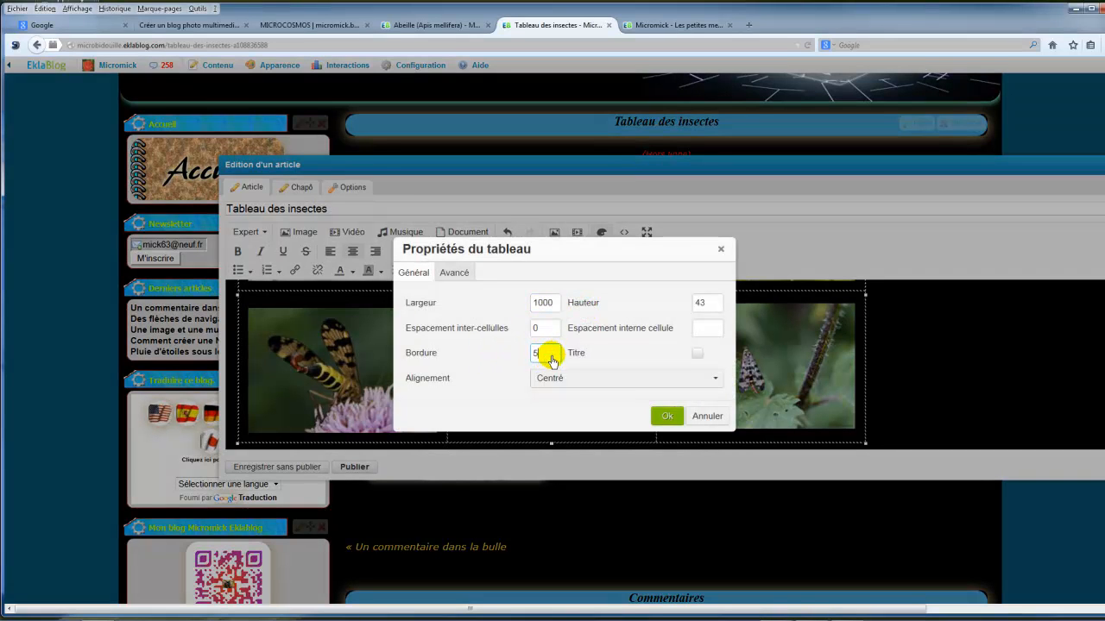
click(667, 418)
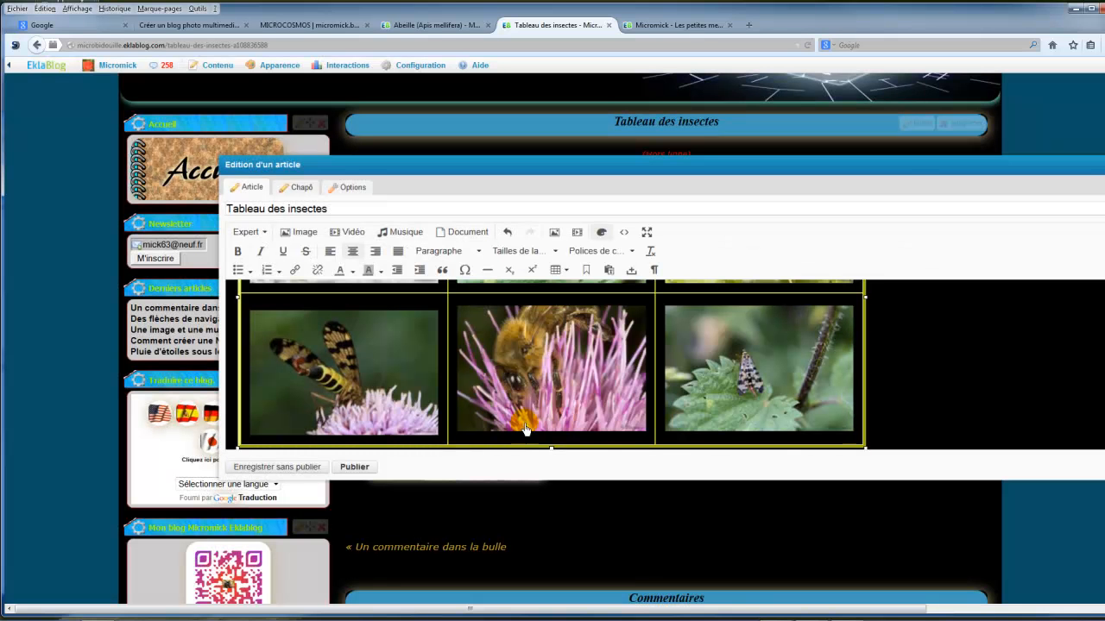
click(300, 470)
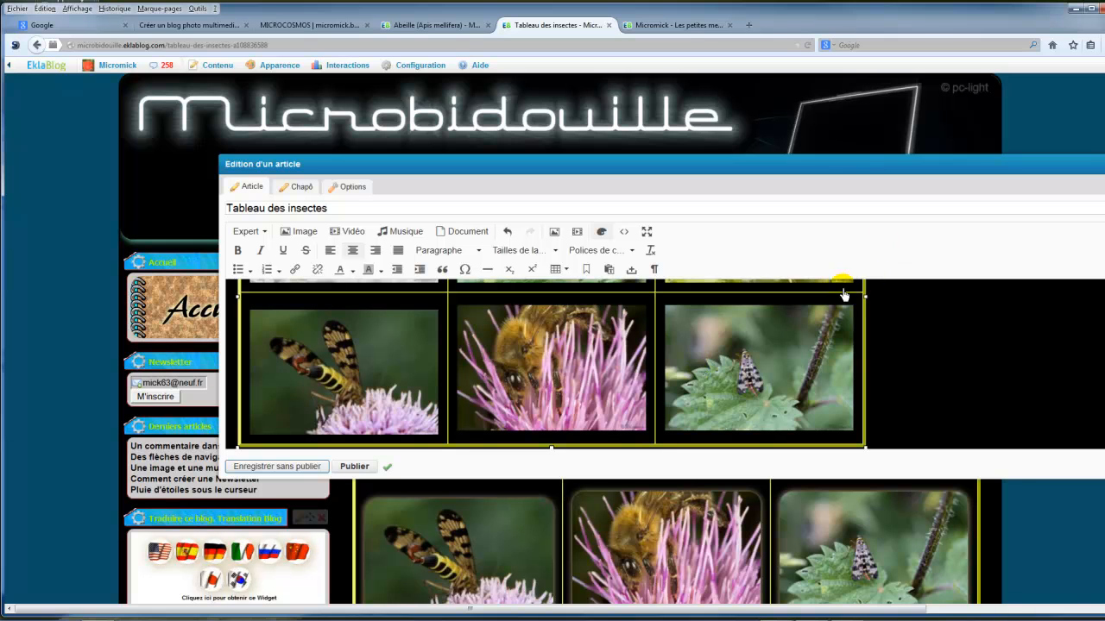
Step: Close the article editor and check the bordered table on the blog page
drag(836, 181, 541, 125)
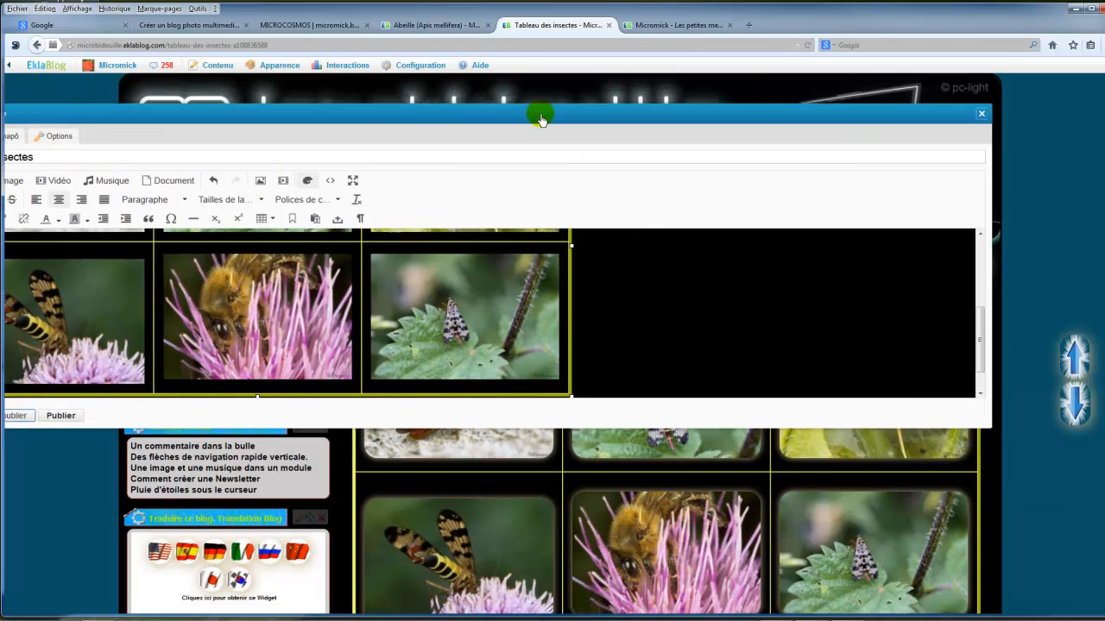
click(980, 115)
scroll(870, 449, down, 1)
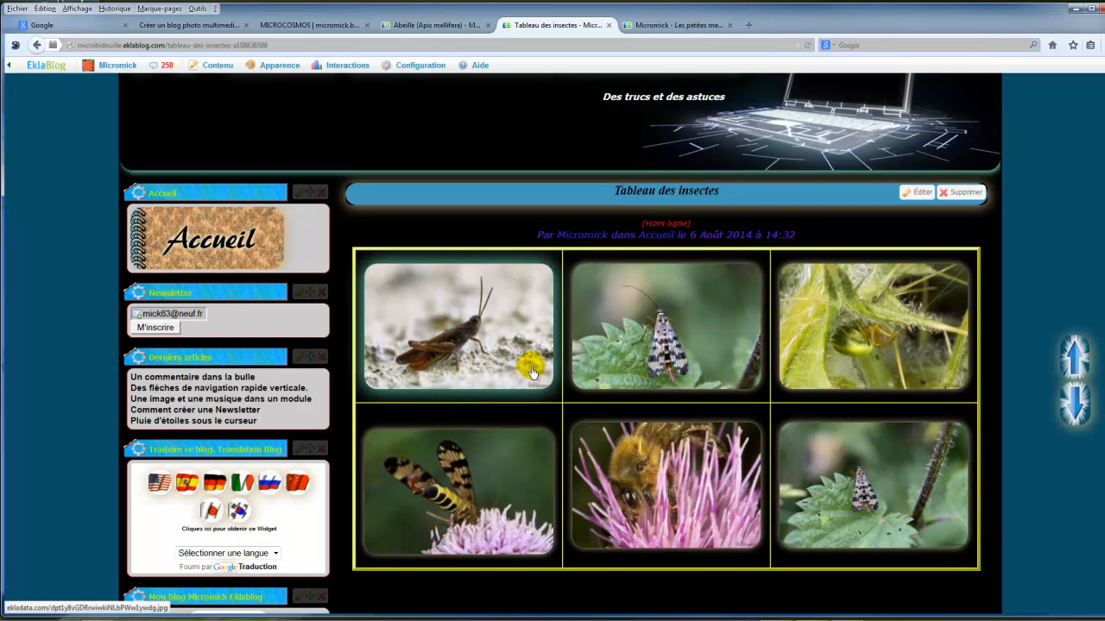
Step: Reopen the article for editing and add the captions "Criquet" and "Panorpe" under the first two photos of the upper row
click(922, 193)
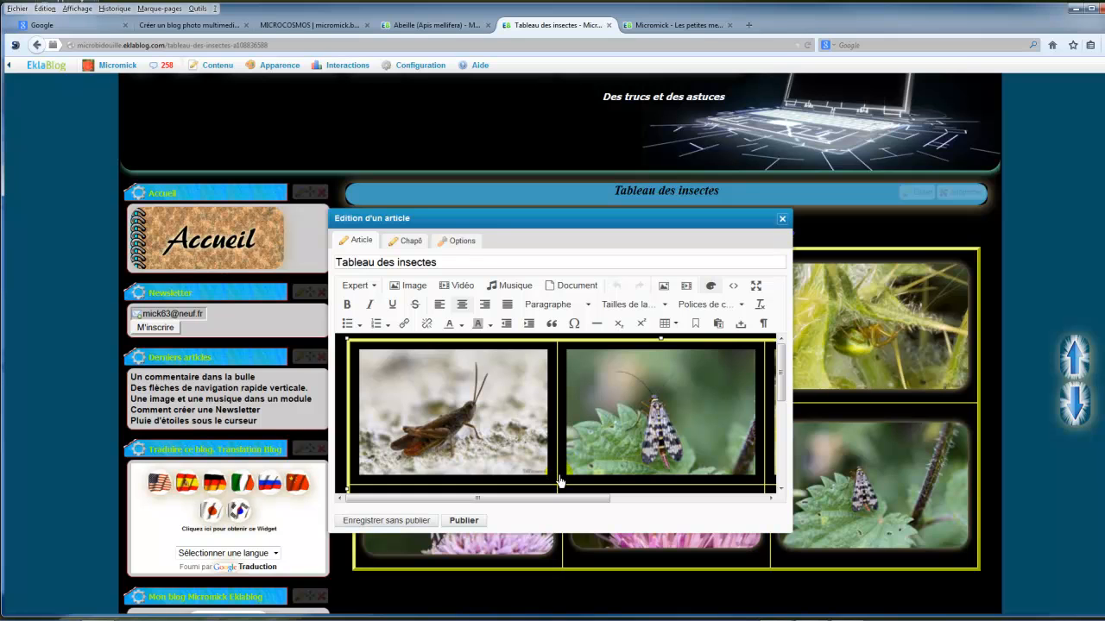
key(Return)
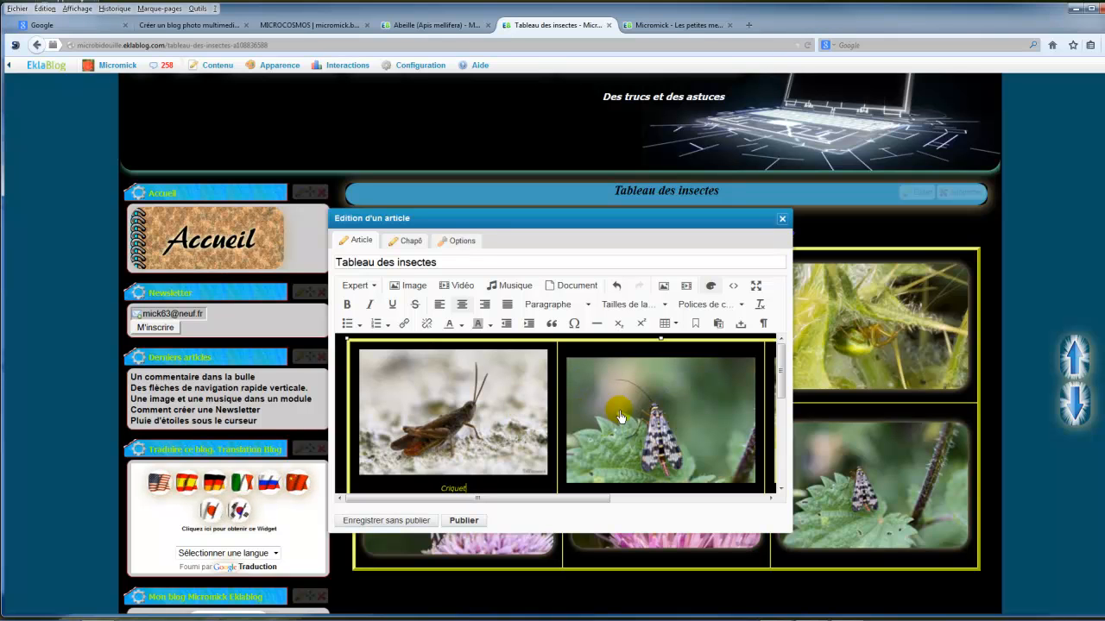
scroll(618, 416, down, 2)
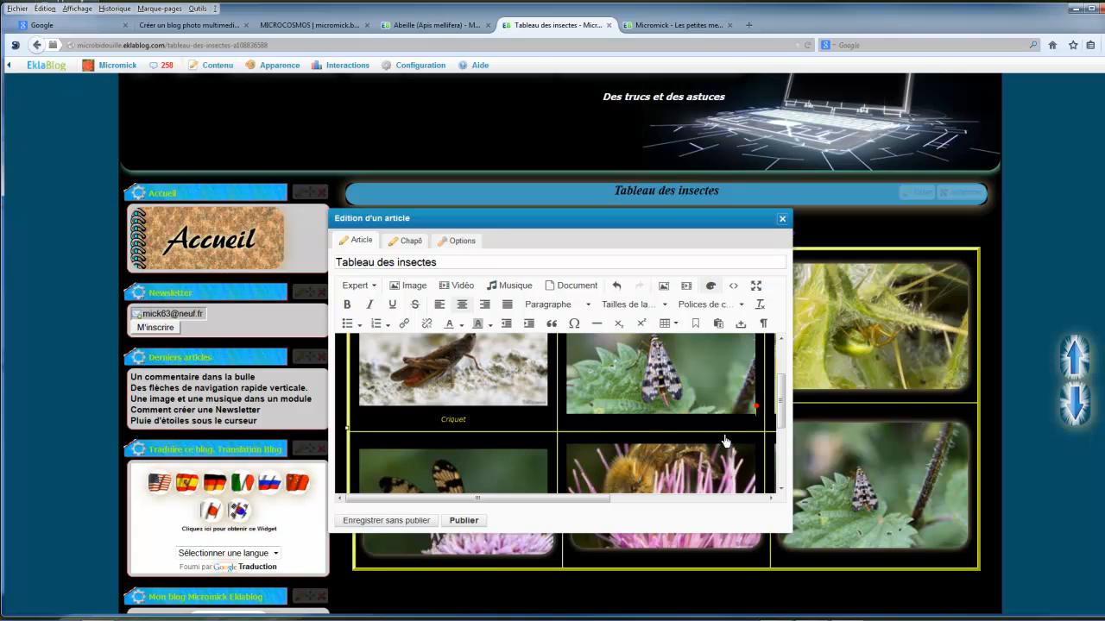
key(Return)
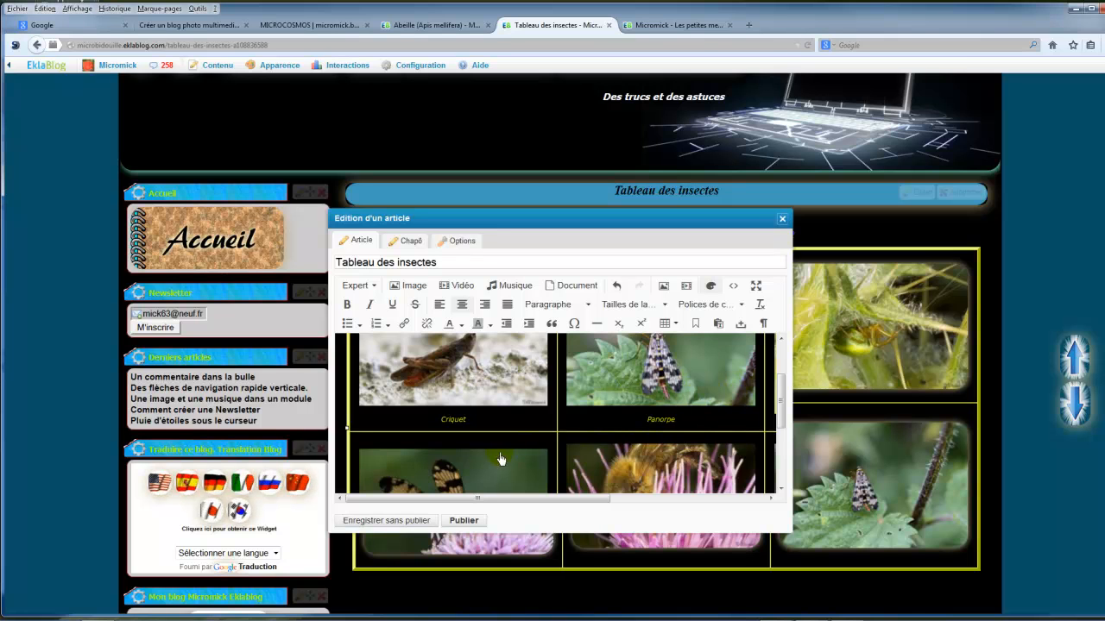
Step: Save the article without publishing and check the two captions on the blog page
click(420, 522)
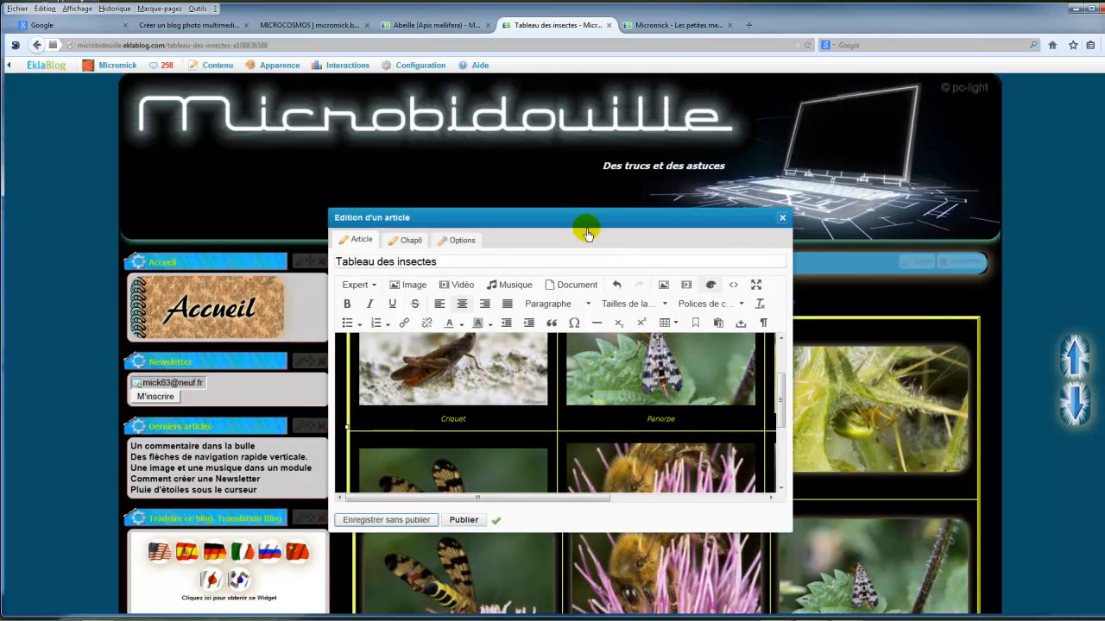
drag(584, 222, 585, 90)
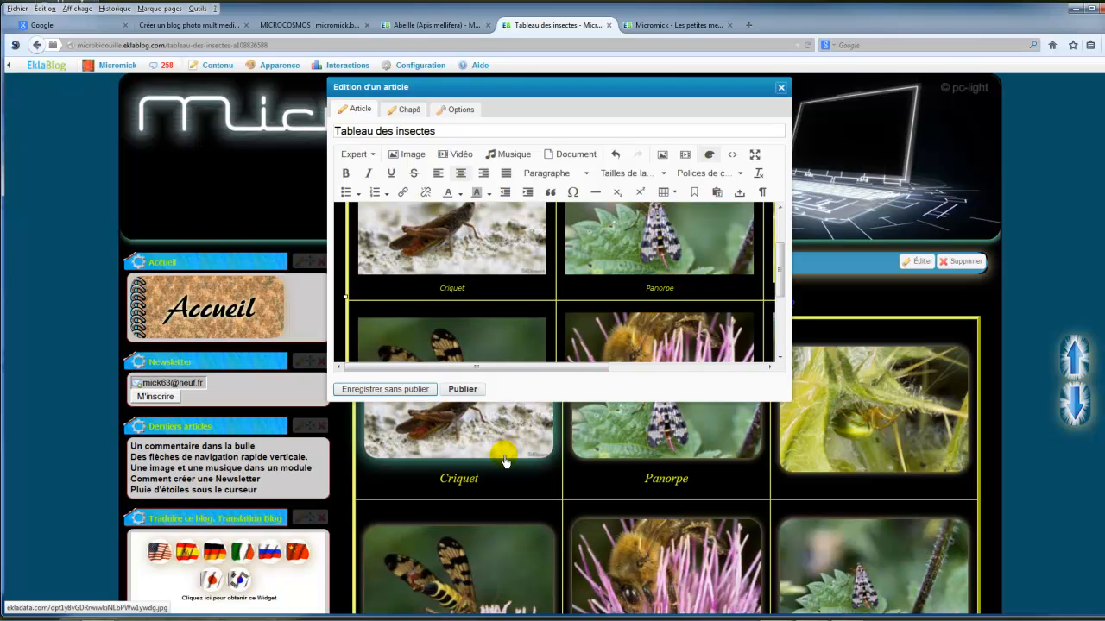
scroll(636, 451, down, 2)
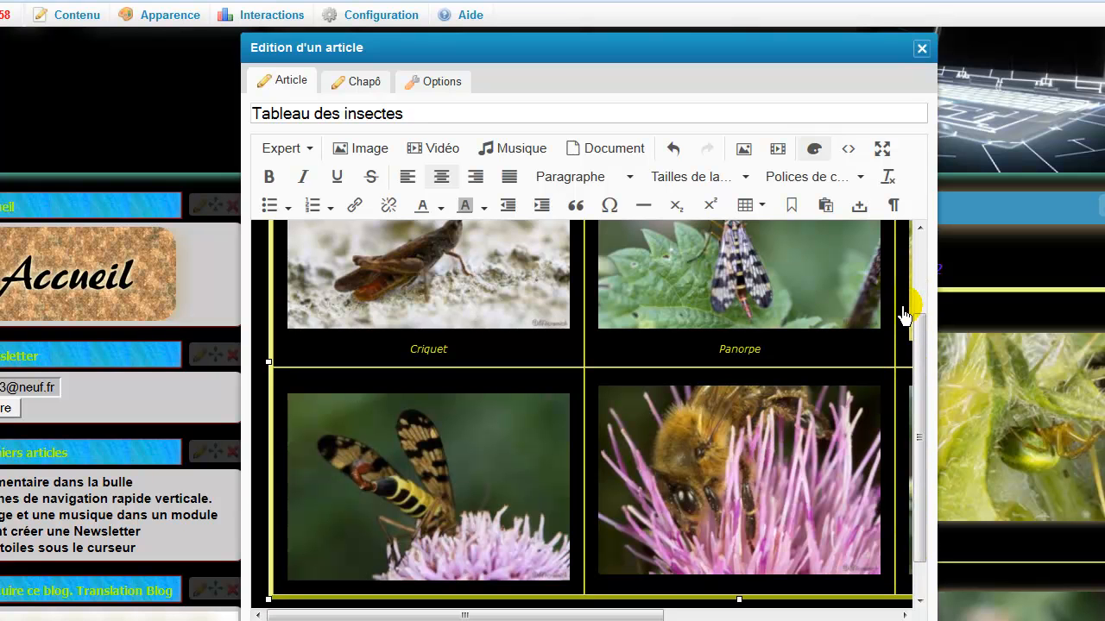
Step: Remove the existing link from the bee photo in the table's lower row
click(756, 500)
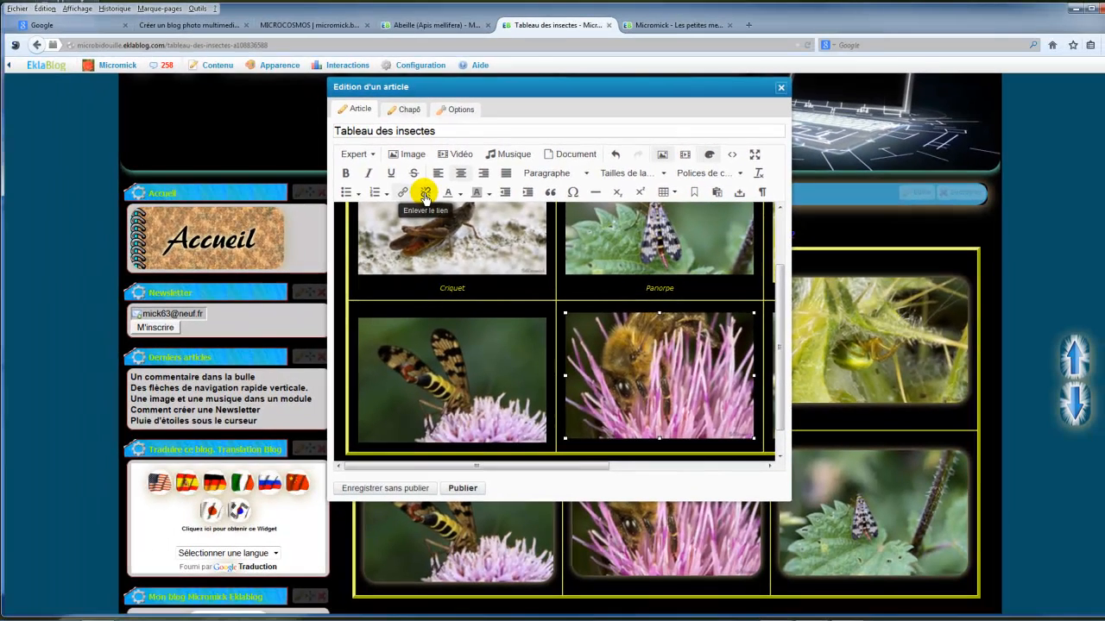
click(425, 198)
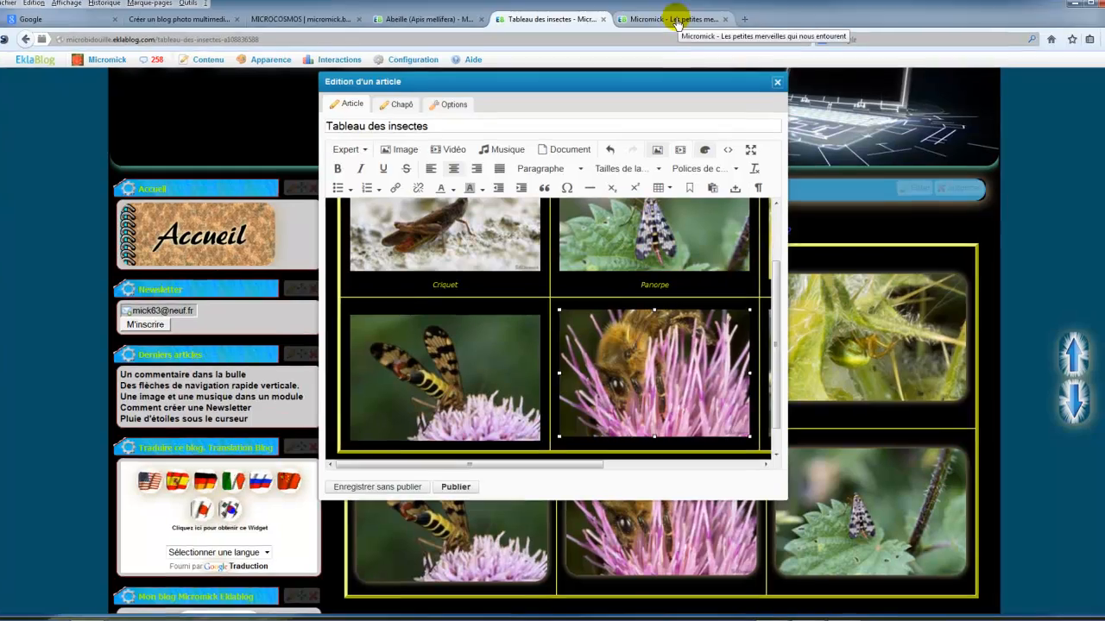
Step: Open the full "Abeille (Apis mellifera)" article on the "Les petites merveilles qui nous entourent" blog and copy its web address
click(681, 26)
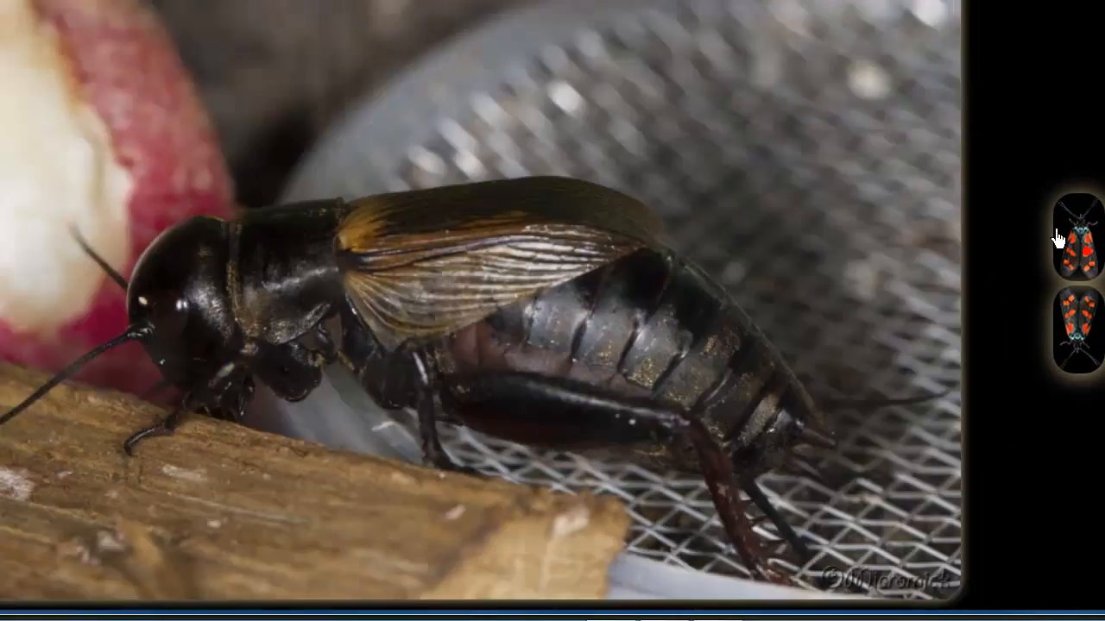
click(1070, 239)
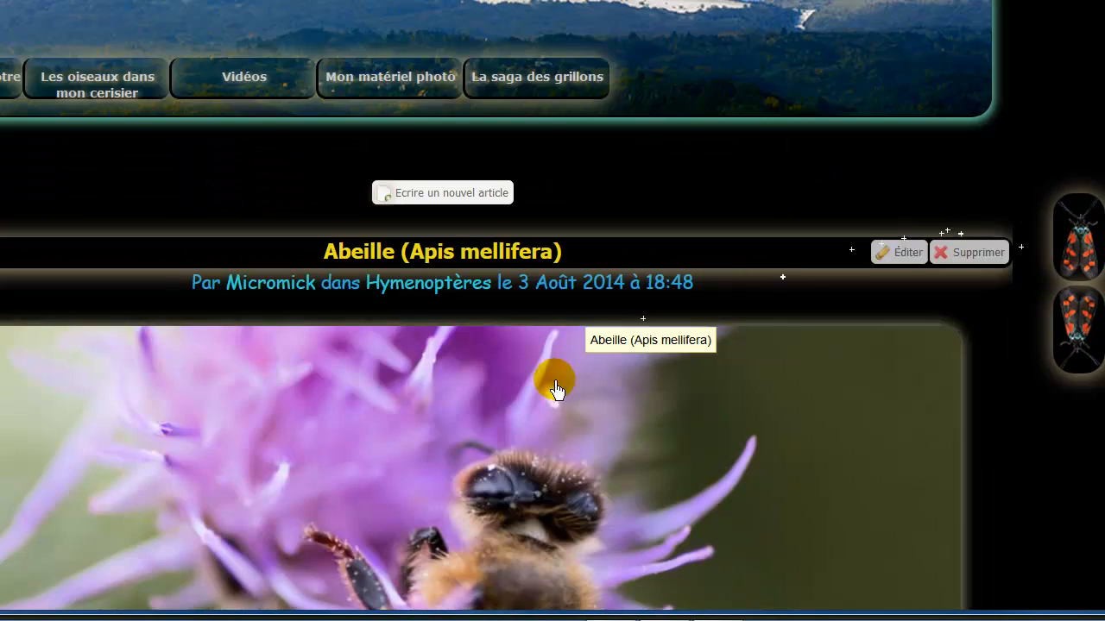
scroll(434, 457, down, 5)
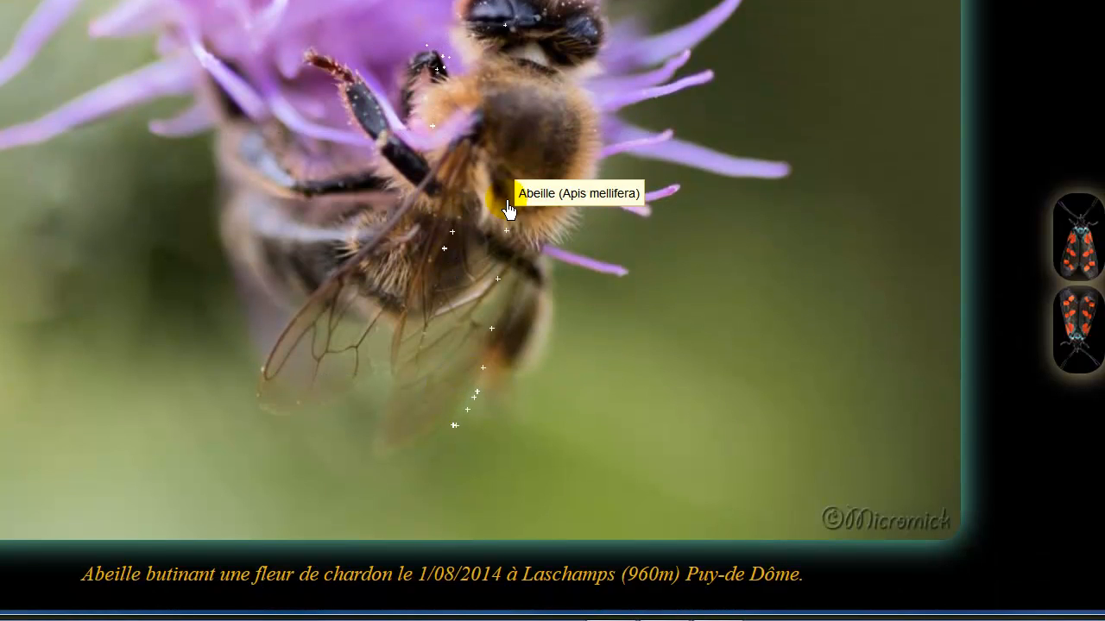
scroll(503, 267, down, 4)
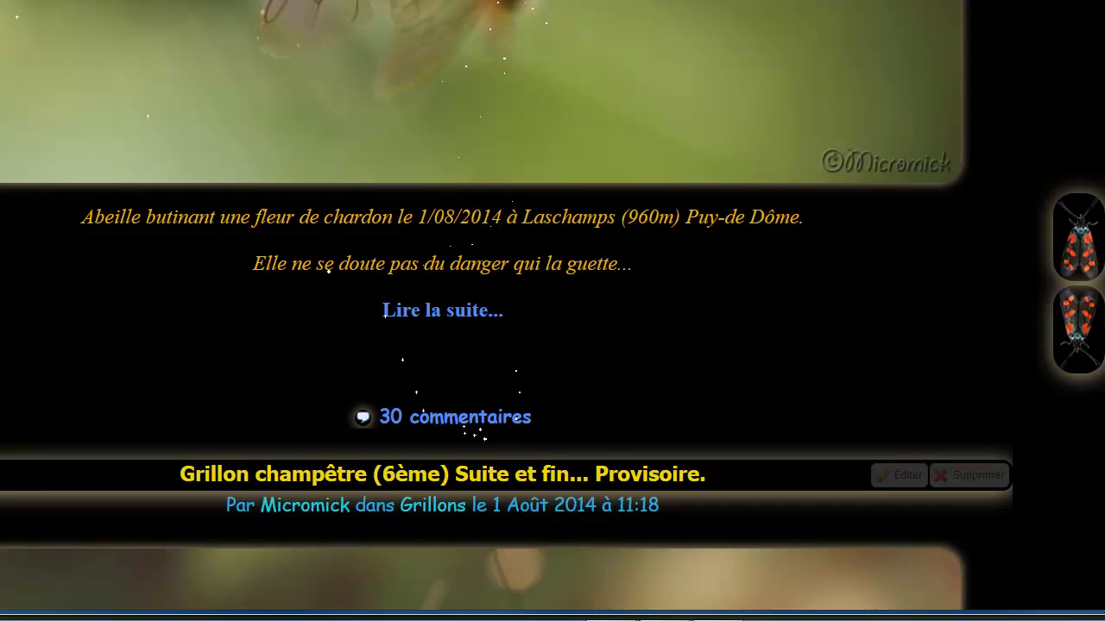
scroll(177, 30, up, 1)
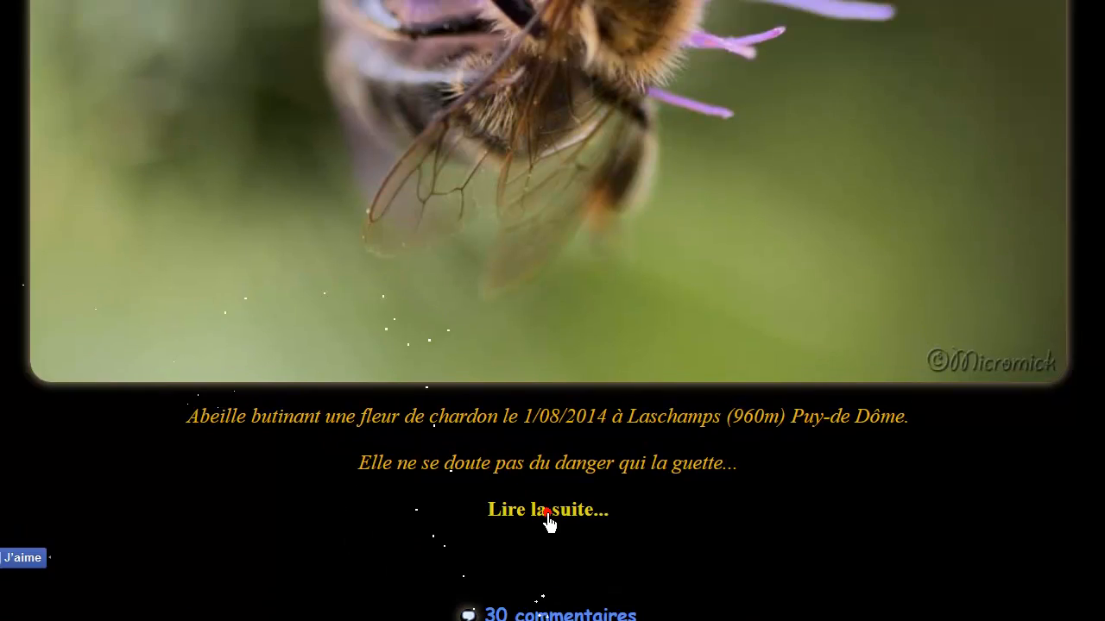
click(442, 430)
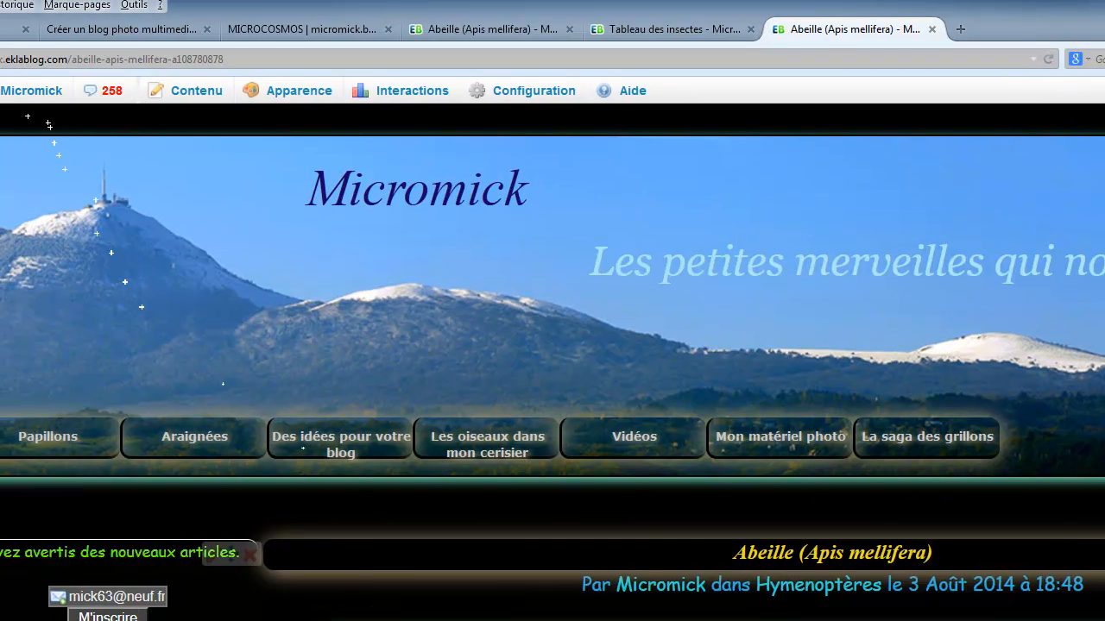
drag(231, 60, 0, 59)
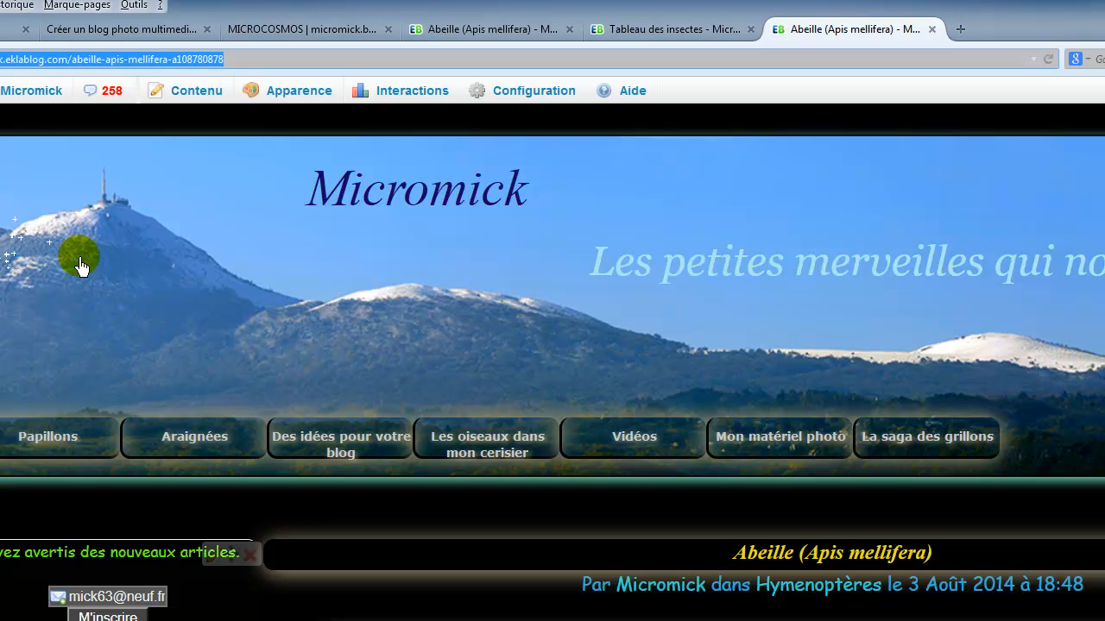
Step: Link the lower-row bee photo to the copied "Abeille (Apis mellifera)" article address with target "Nouvelle fenêtre", and save without publishing
click(683, 33)
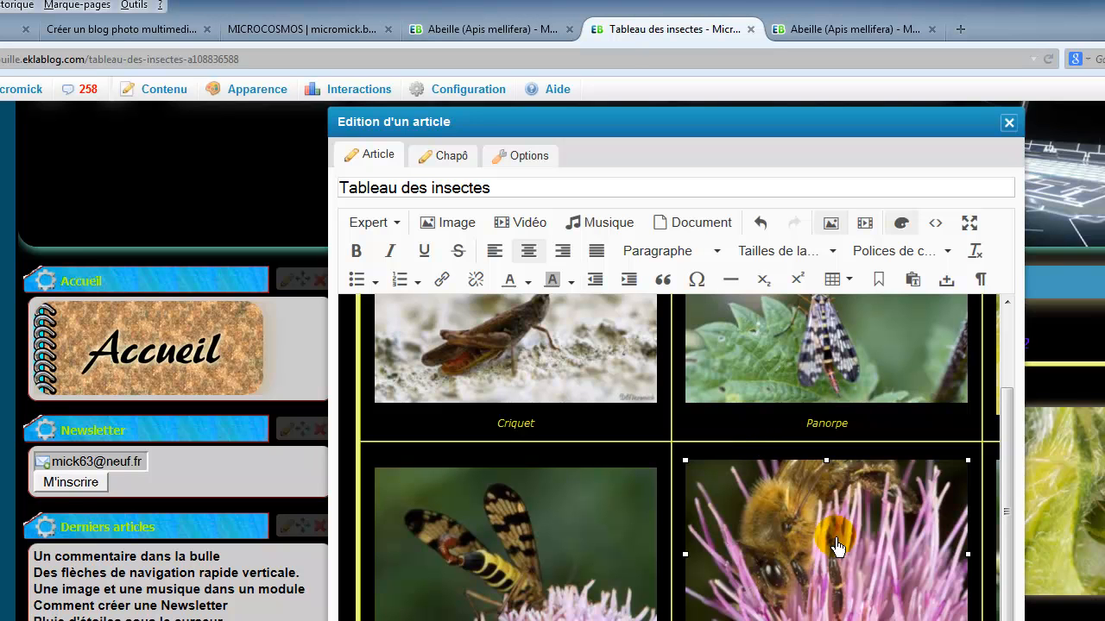
click(442, 280)
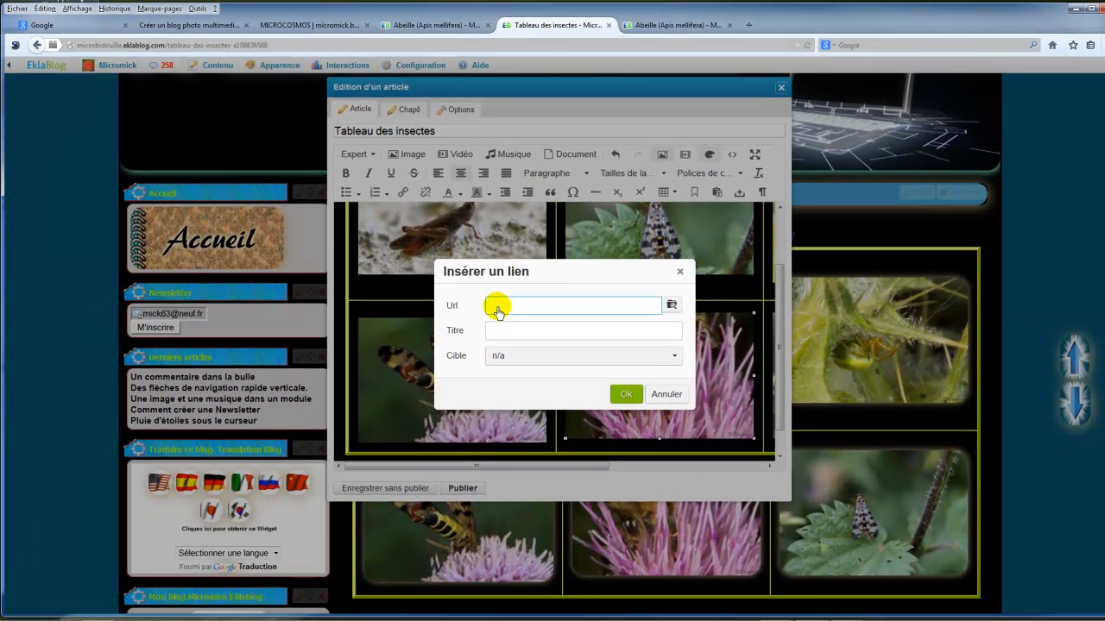
key(ctrl+v)
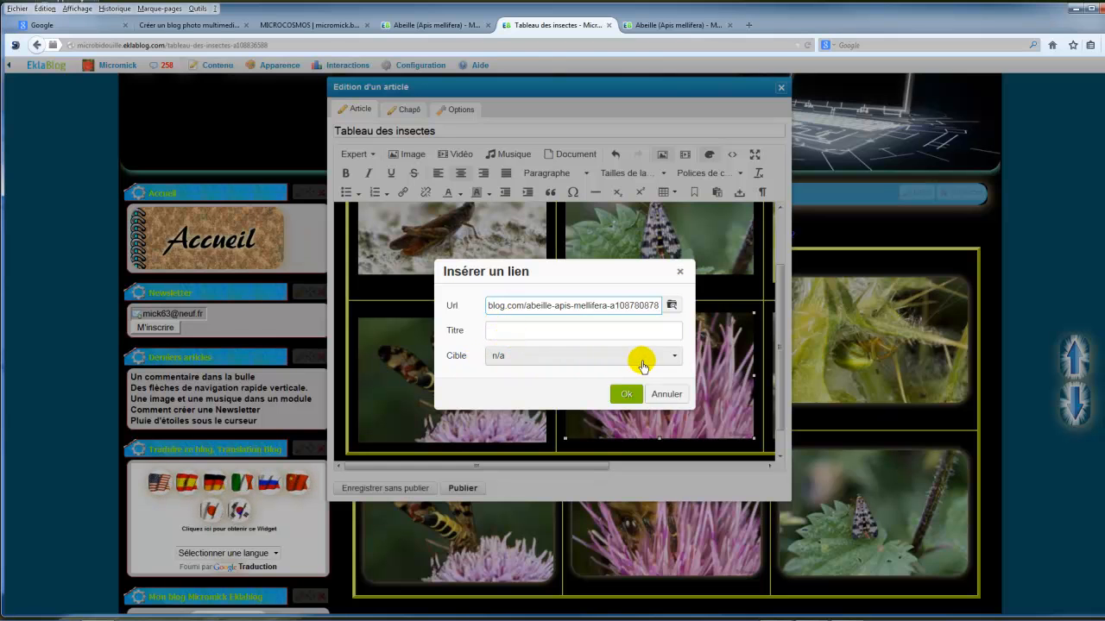
click(676, 356)
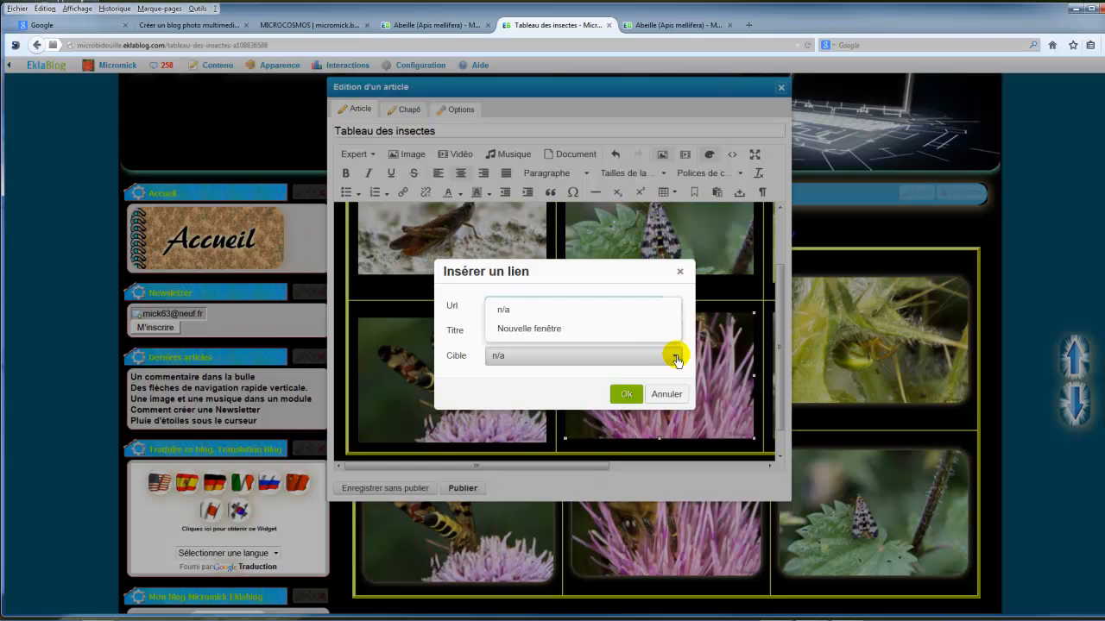
click(555, 329)
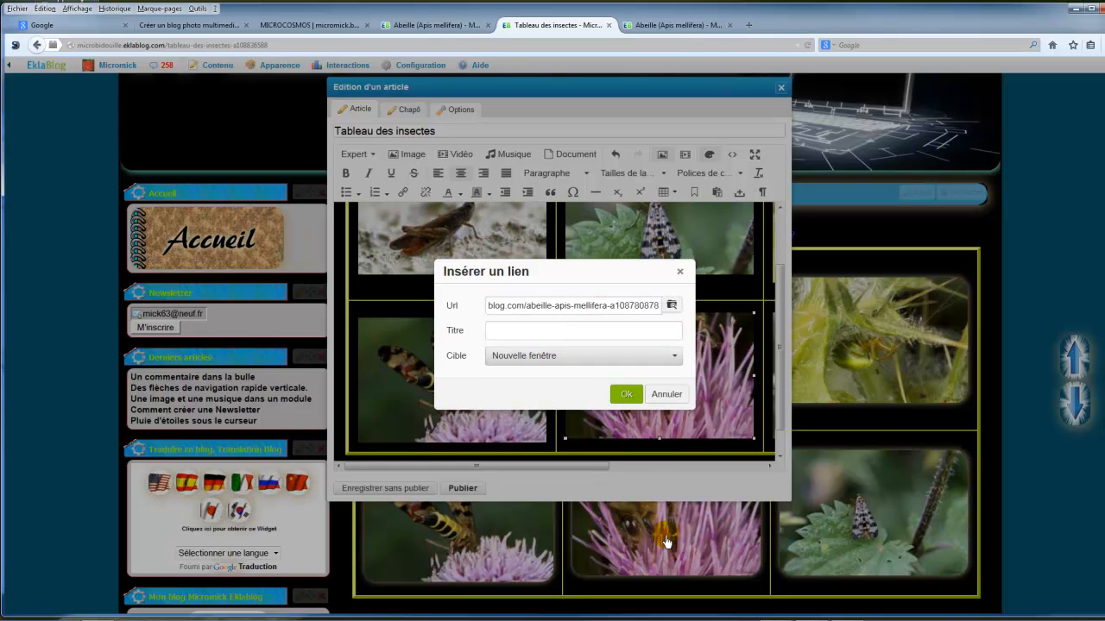
click(628, 397)
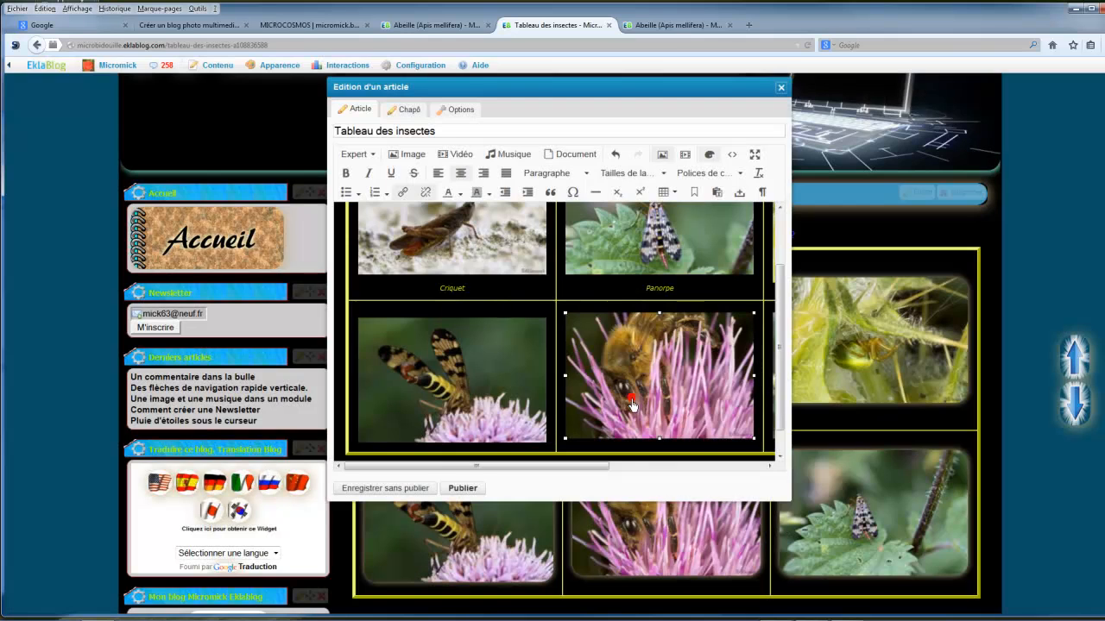
click(415, 490)
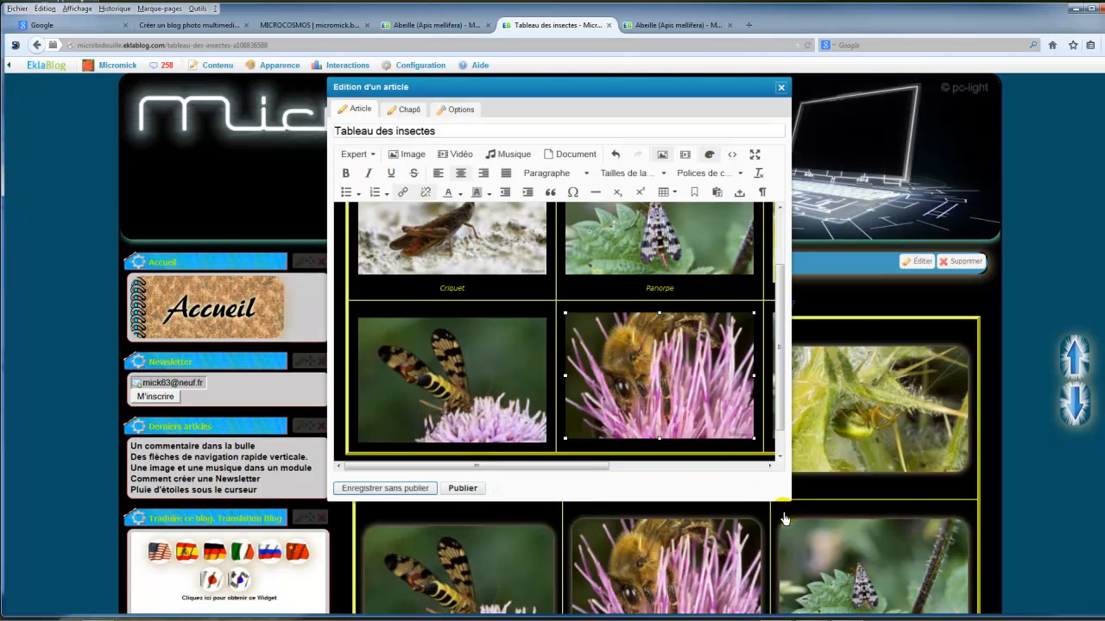
Step: Check the enlarged view of the unlinked panorpe photo in the third column of the blog page's lower row
scroll(788, 518, down, 2)
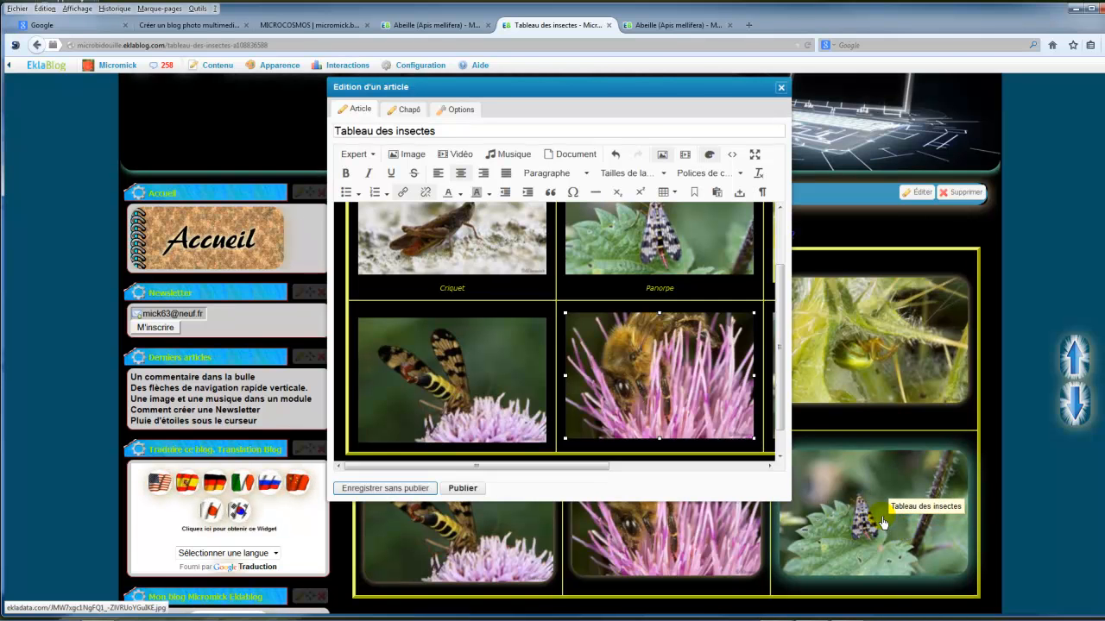
click(882, 523)
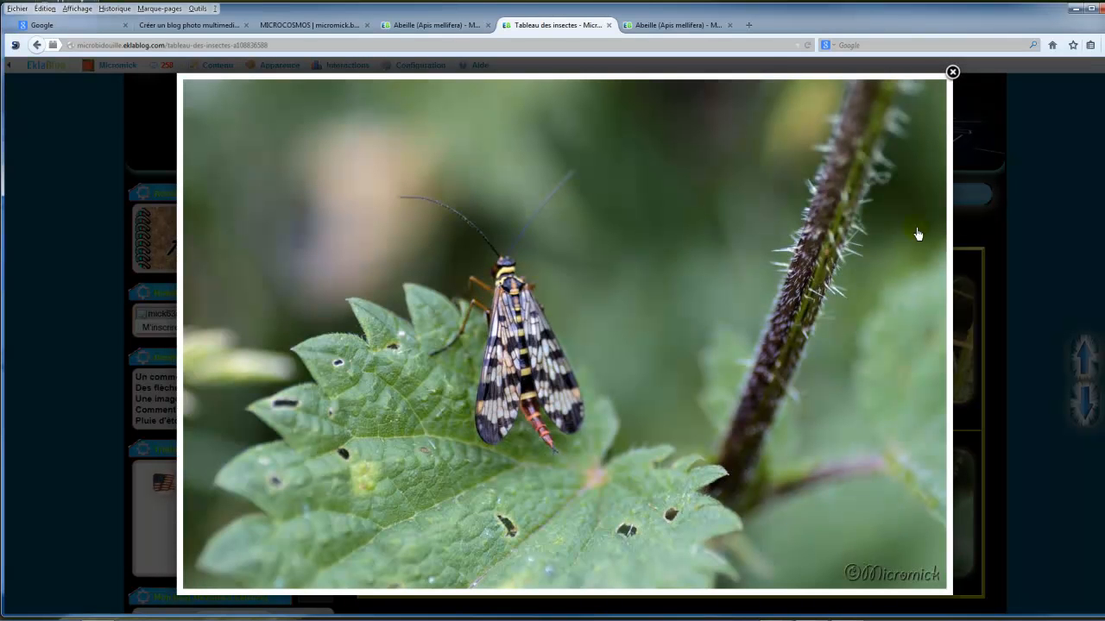
click(951, 71)
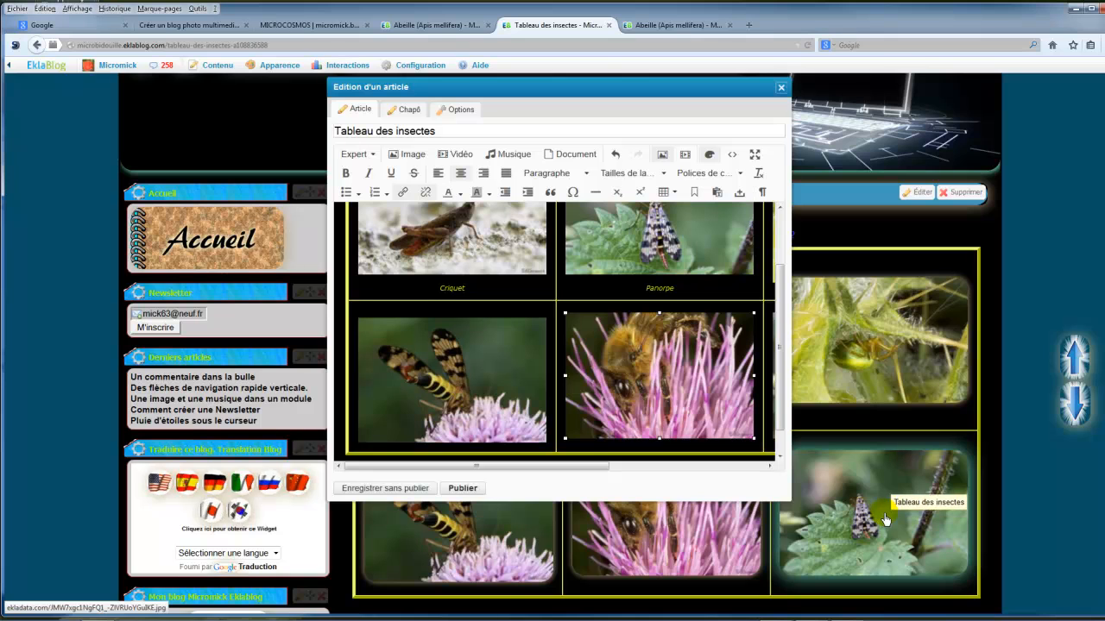
Step: Test the bee photo's link on the blog page, look through the linked article and return to "Tableau des insectes"
click(688, 544)
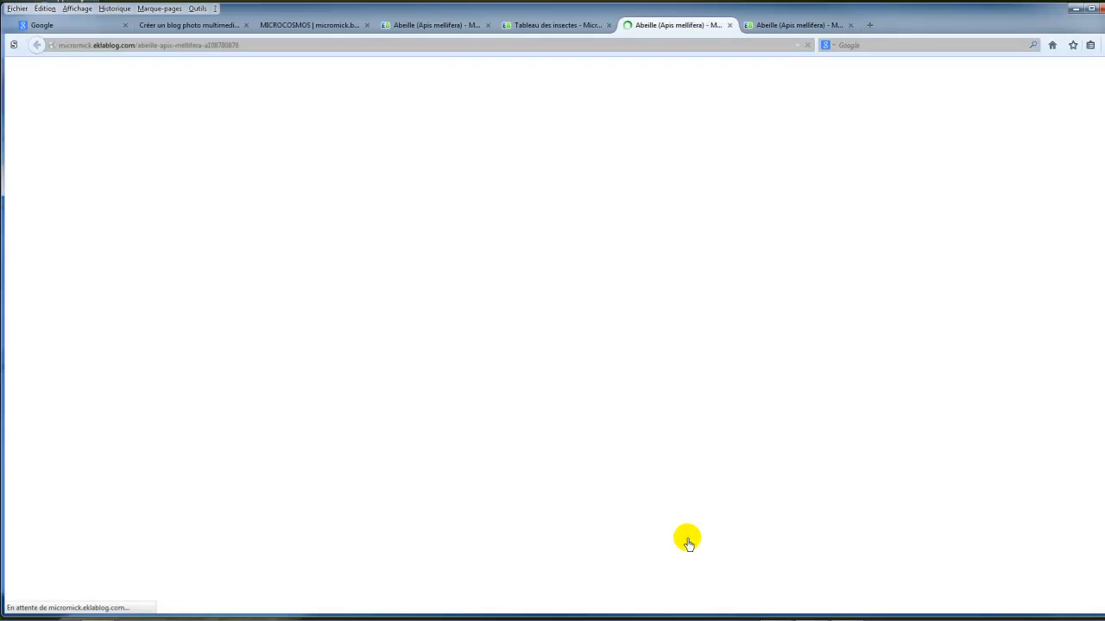
scroll(673, 498, down, 10)
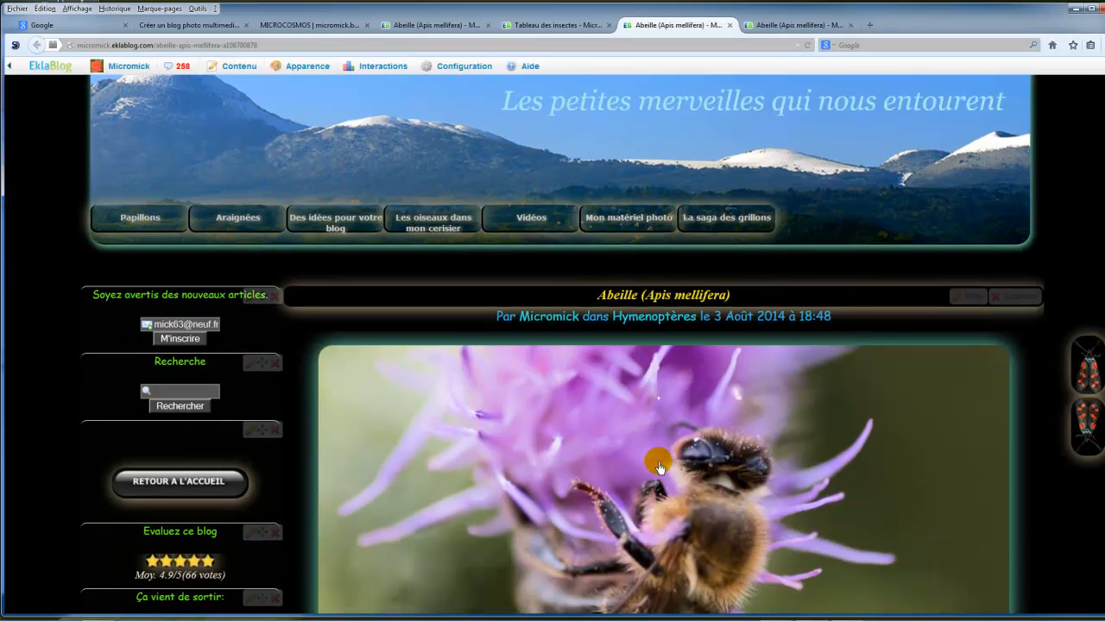
scroll(660, 468, down, 10)
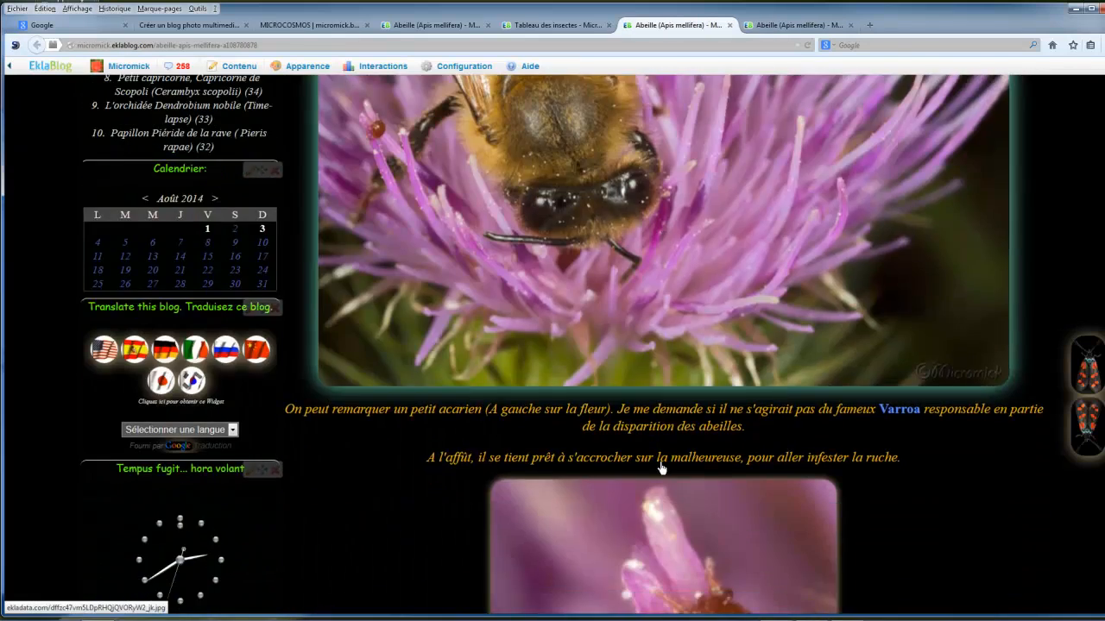
scroll(663, 470, down, 4)
scroll(664, 464, up, 10)
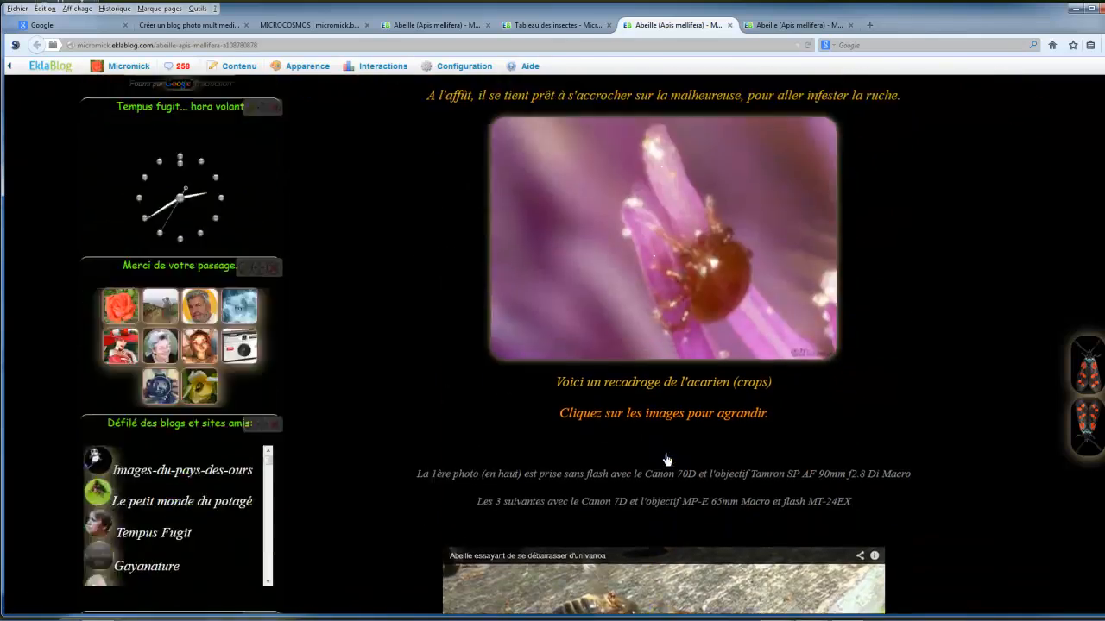
scroll(667, 457, up, 10)
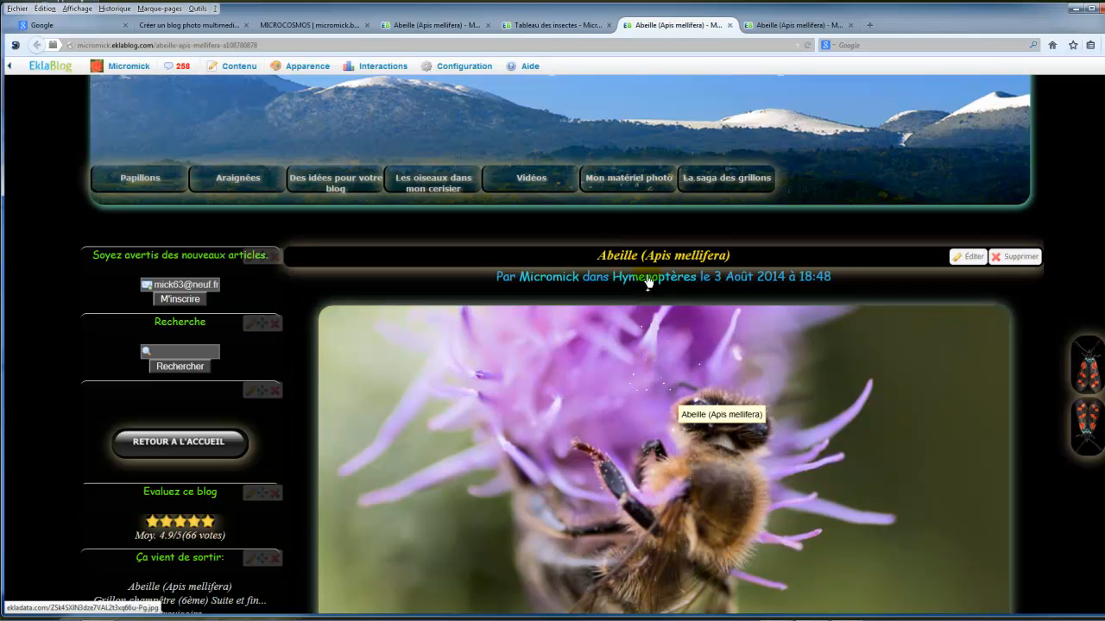
click(567, 25)
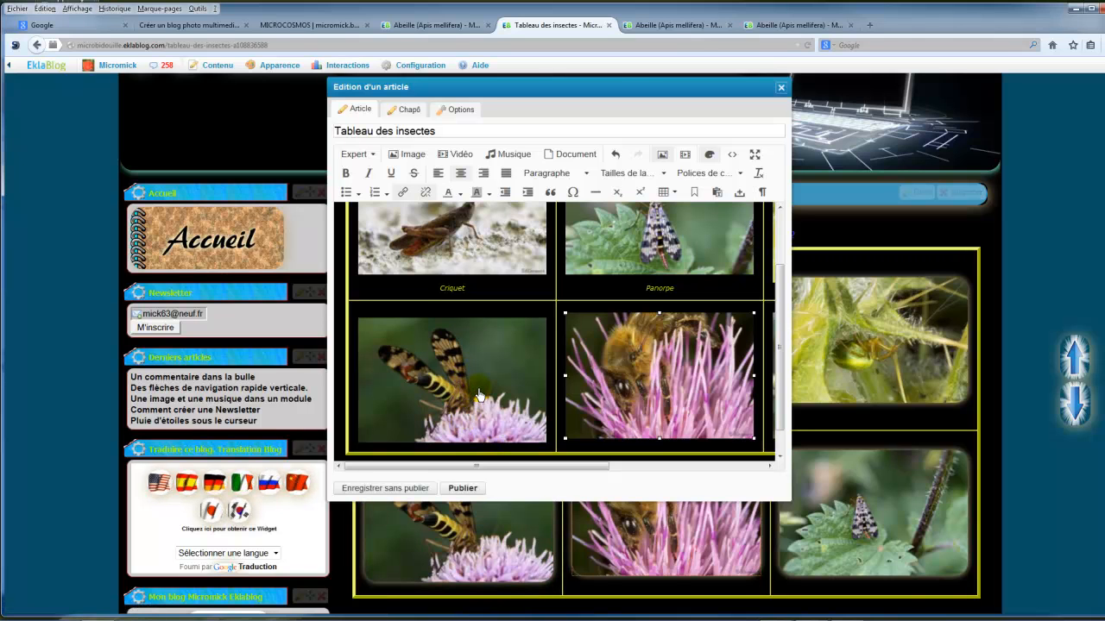
Step: Review the image overlay and hover description options in the blog's advanced configuration, and check them on the lower-row panorpe photo
click(422, 69)
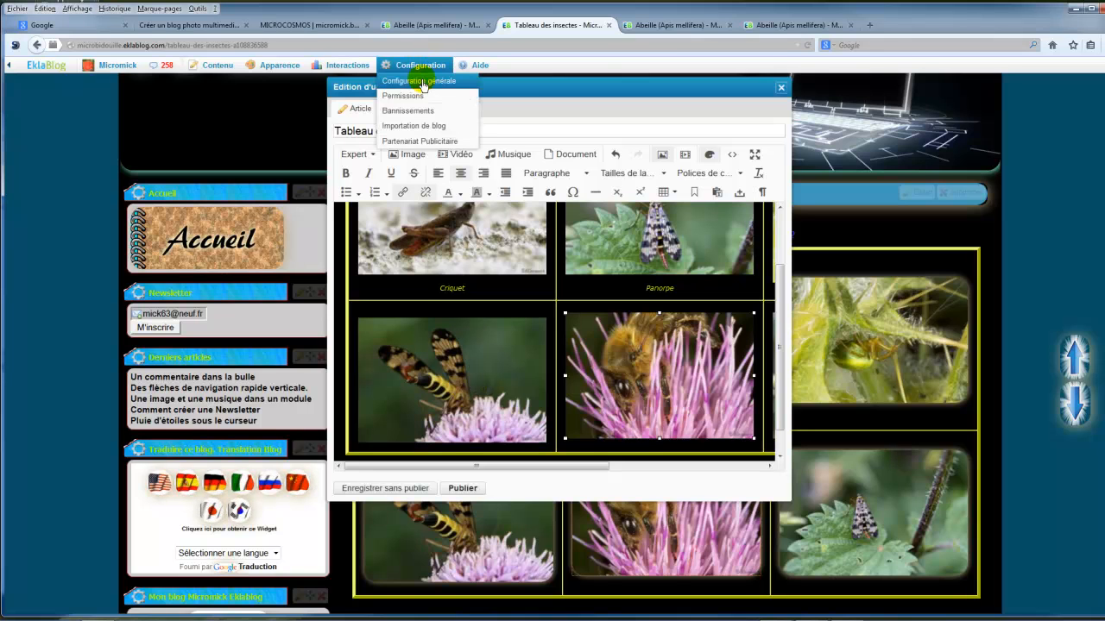
click(423, 83)
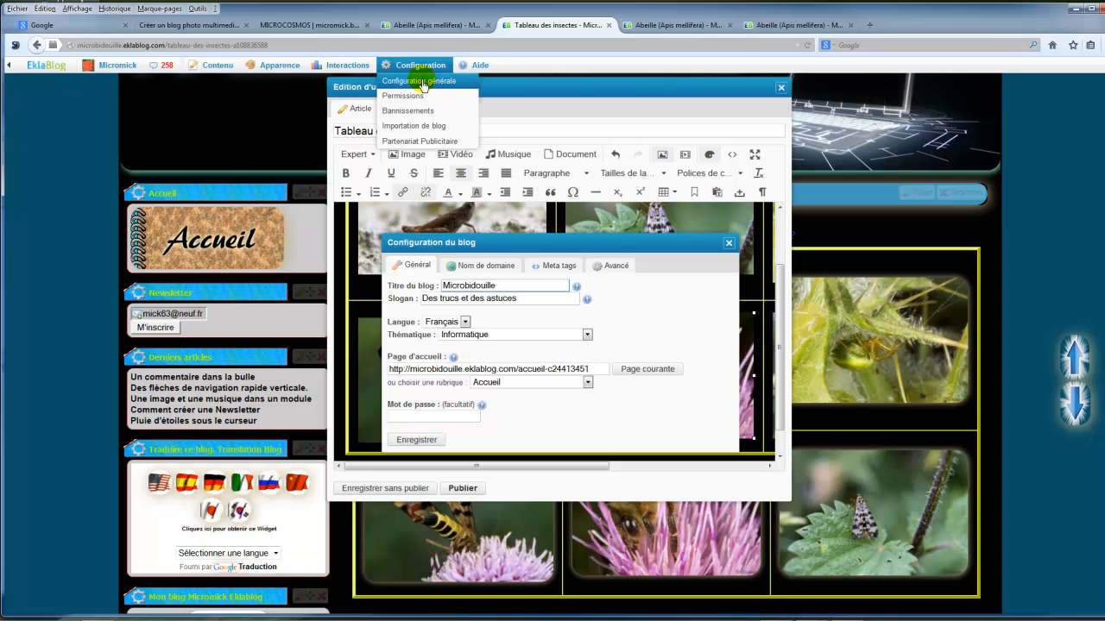
click(615, 269)
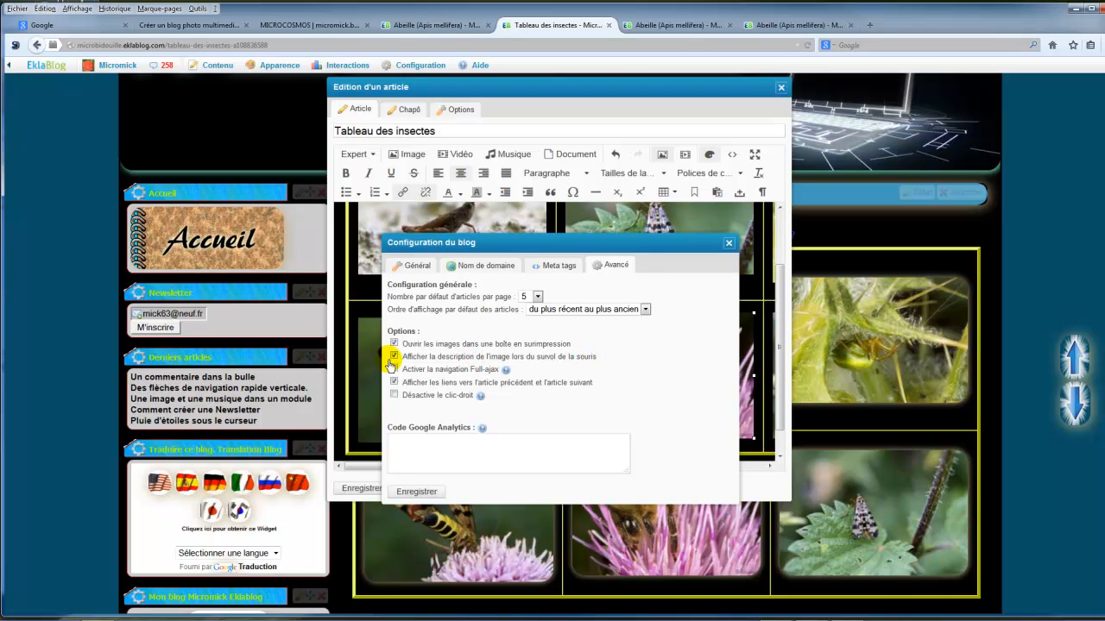
click(728, 243)
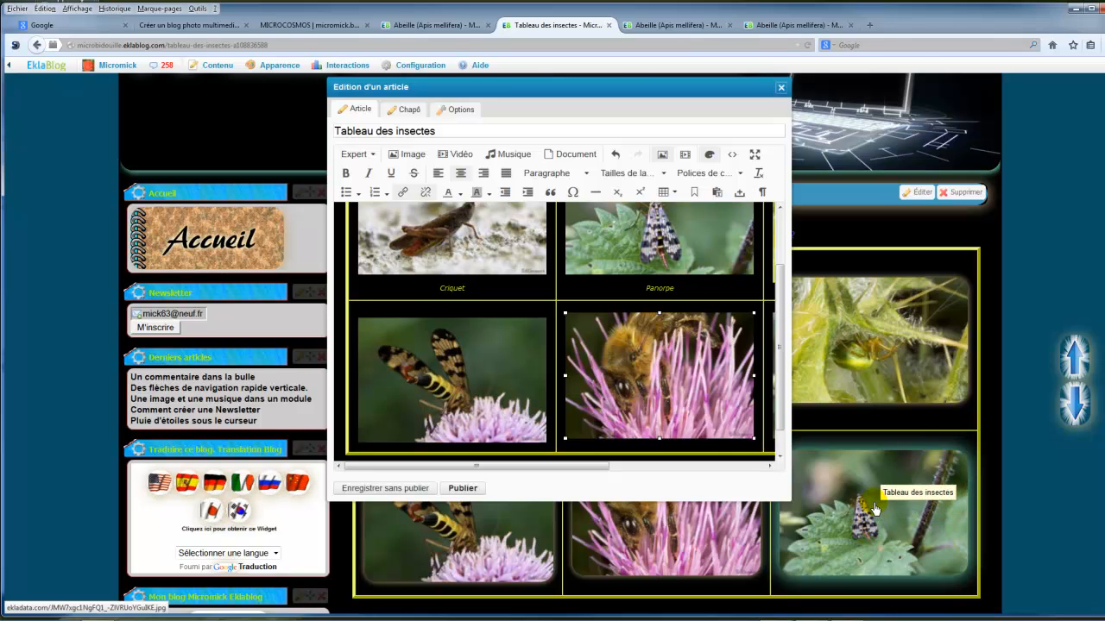
click(875, 510)
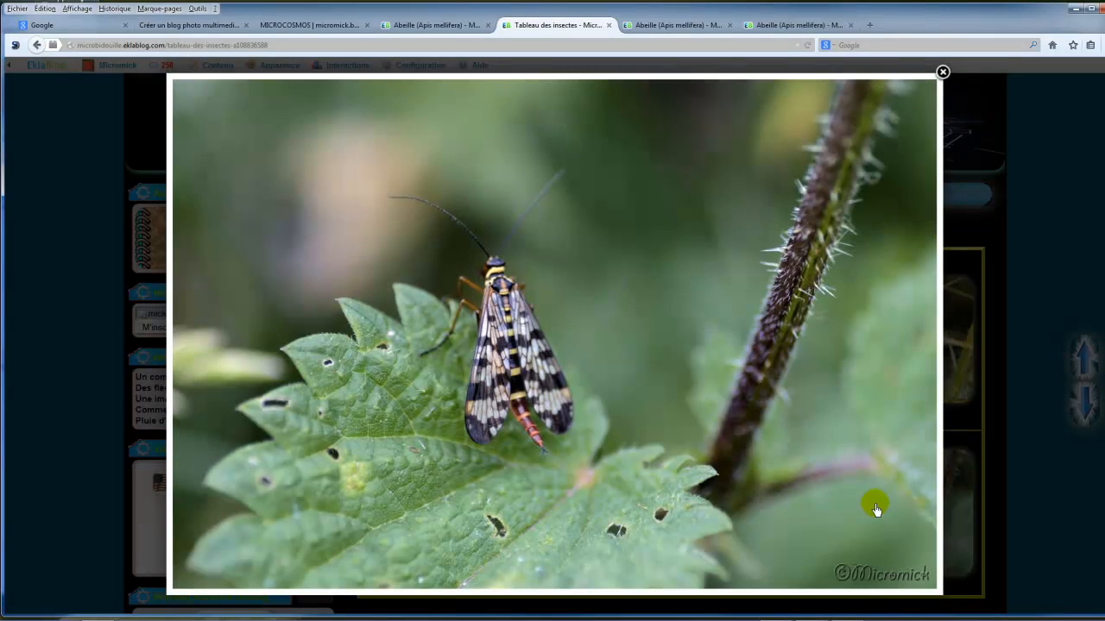
click(941, 73)
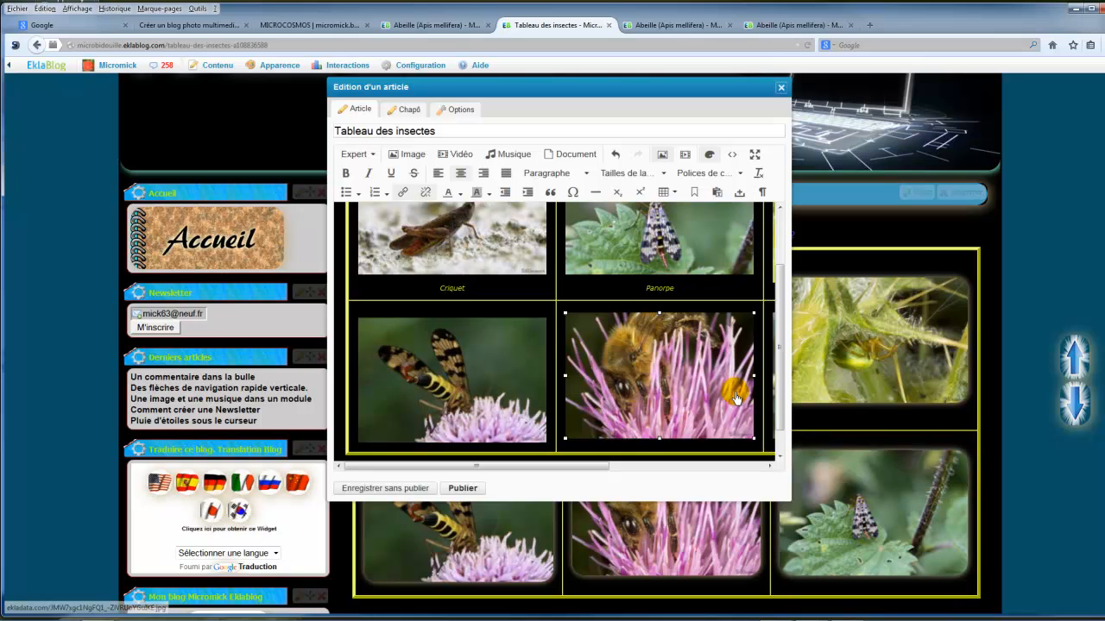
Step: Set the image description of the third photo in the lower row to "Panorpe" and save the article without publishing
drag(793, 399, 981, 402)
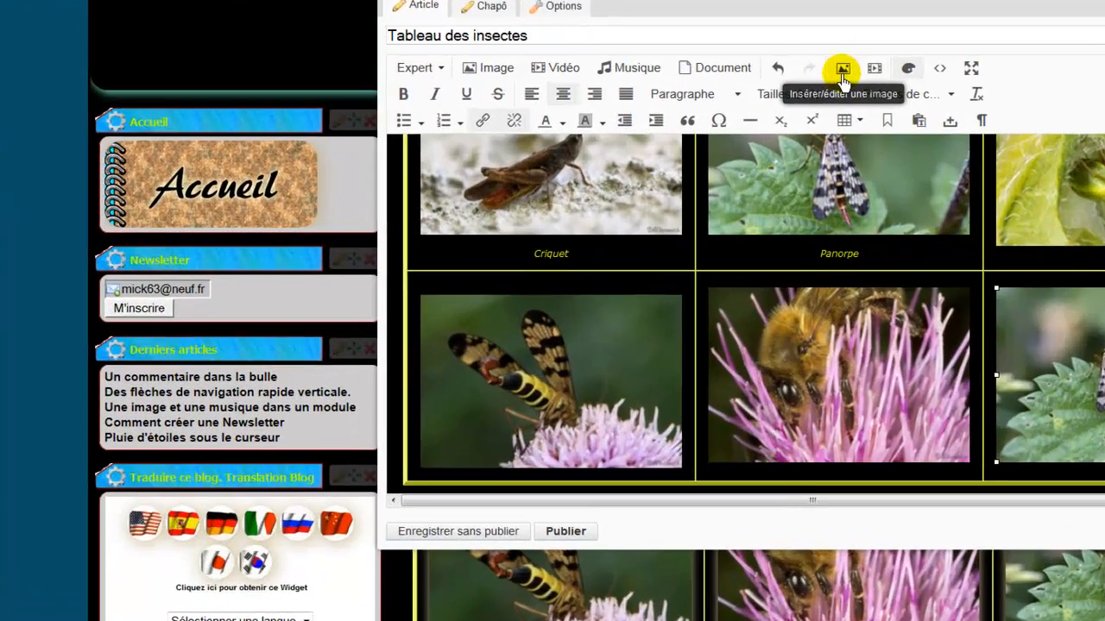
click(662, 156)
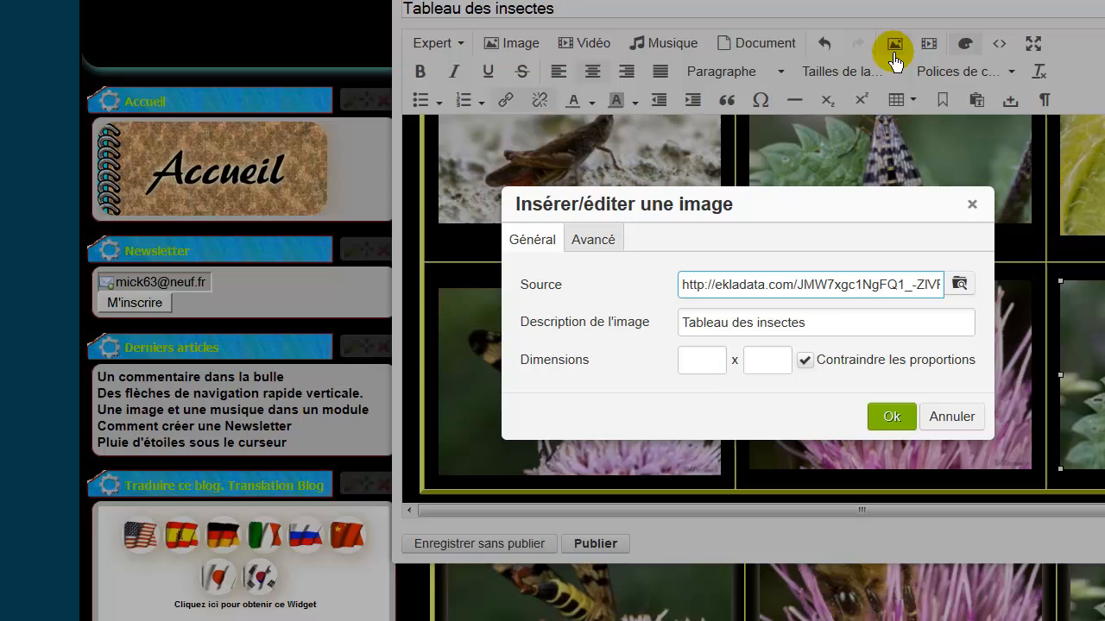
click(804, 321)
drag(804, 323, 667, 327)
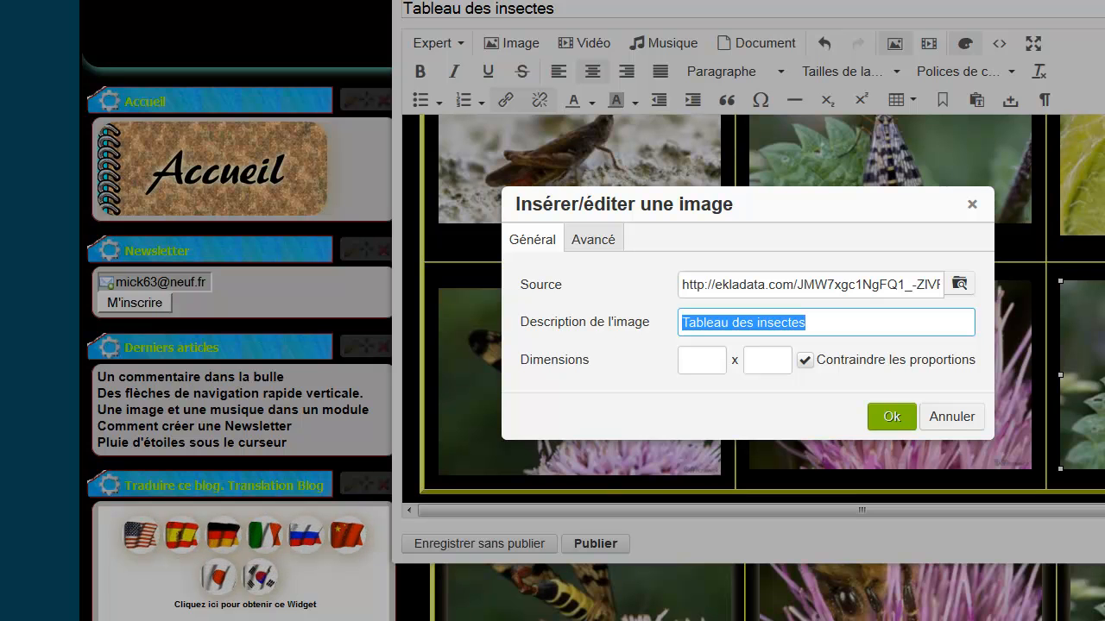
text(Panorpe)
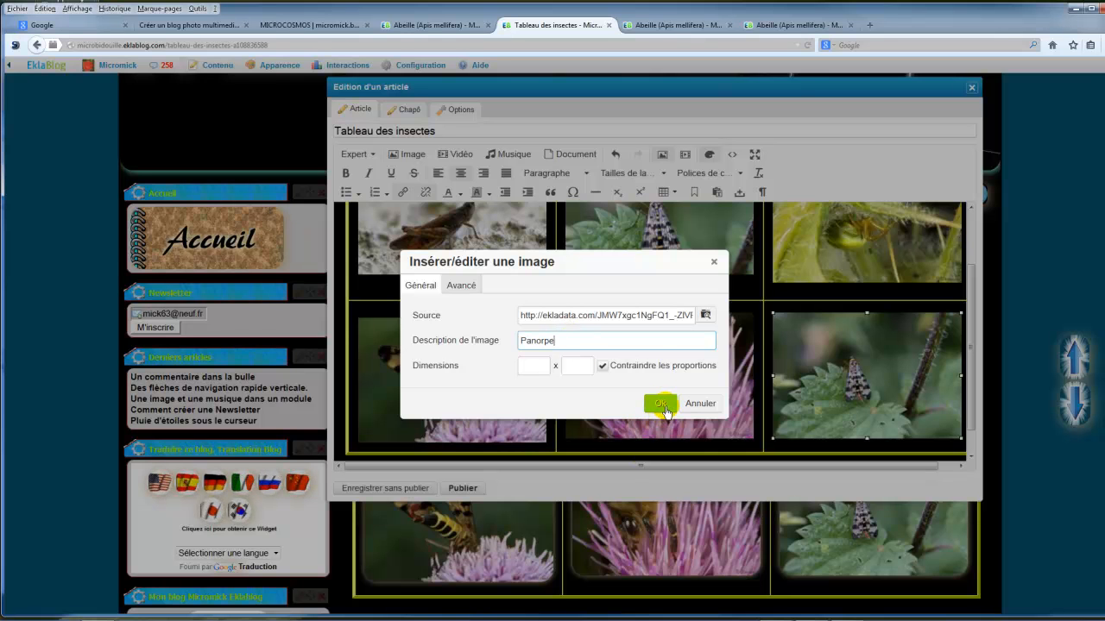
click(660, 409)
click(377, 489)
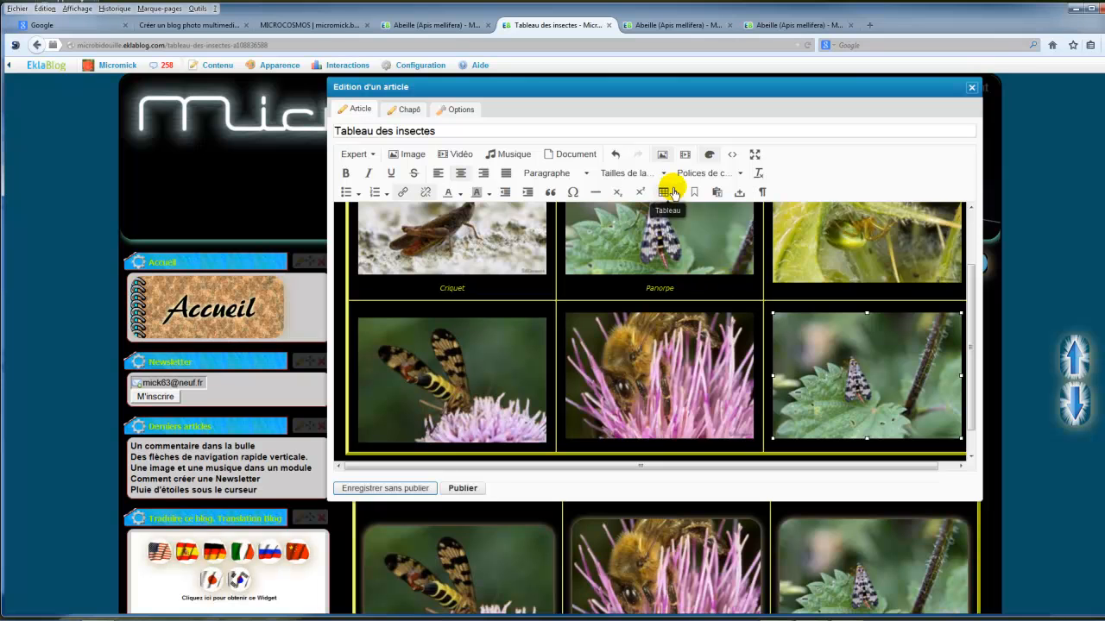
Step: Clear the border value in the table's properties and save the article without publishing
click(649, 195)
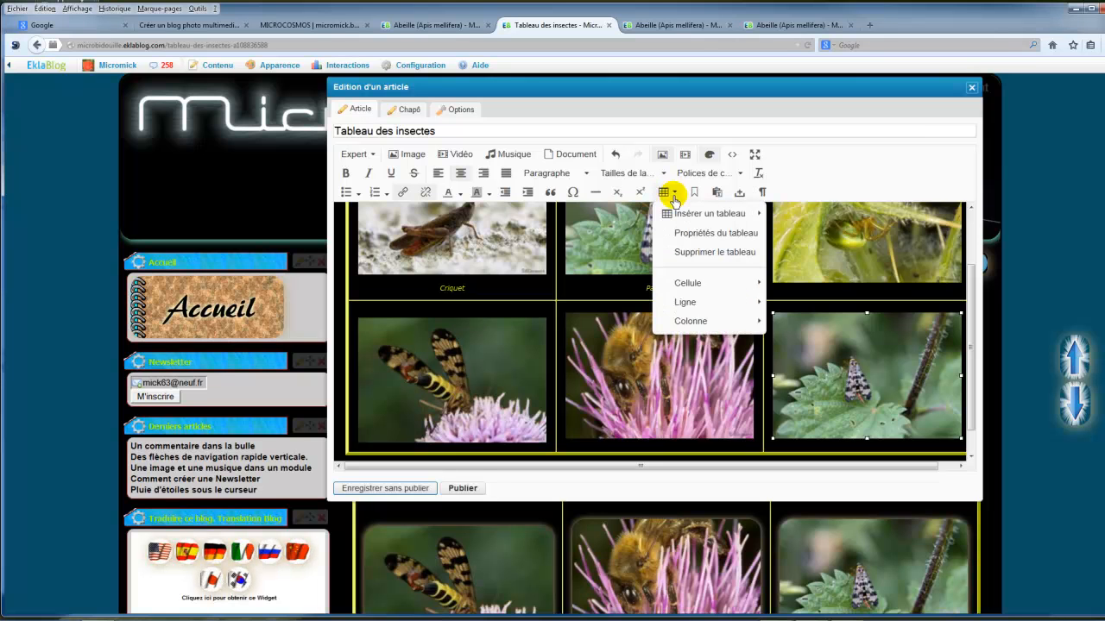
mouse_move(685, 283)
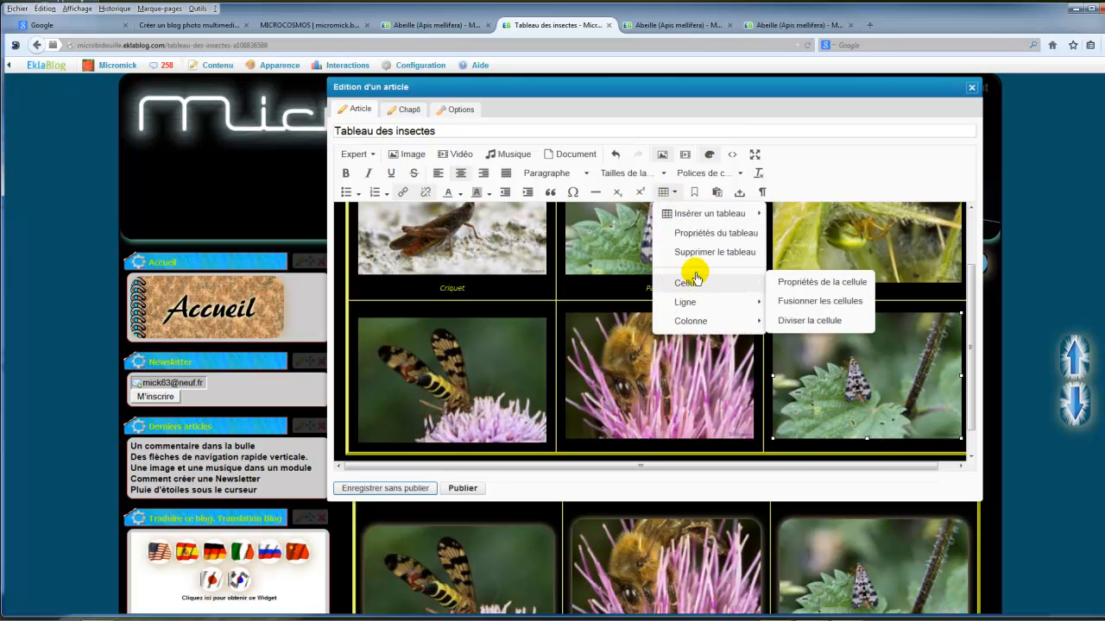
click(715, 235)
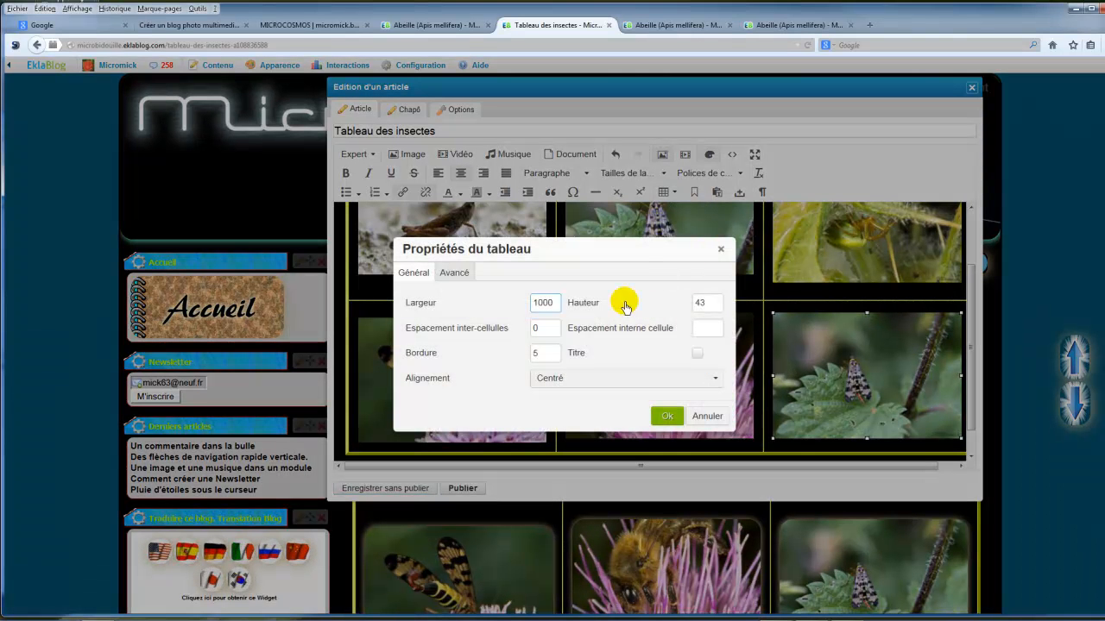
double_click(538, 354)
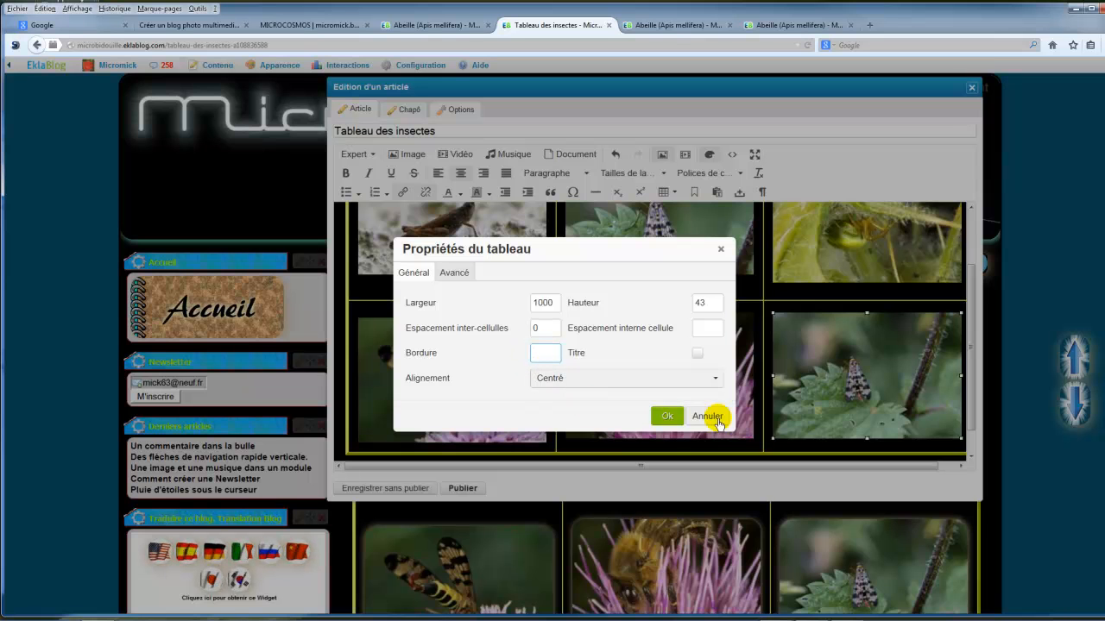
click(667, 417)
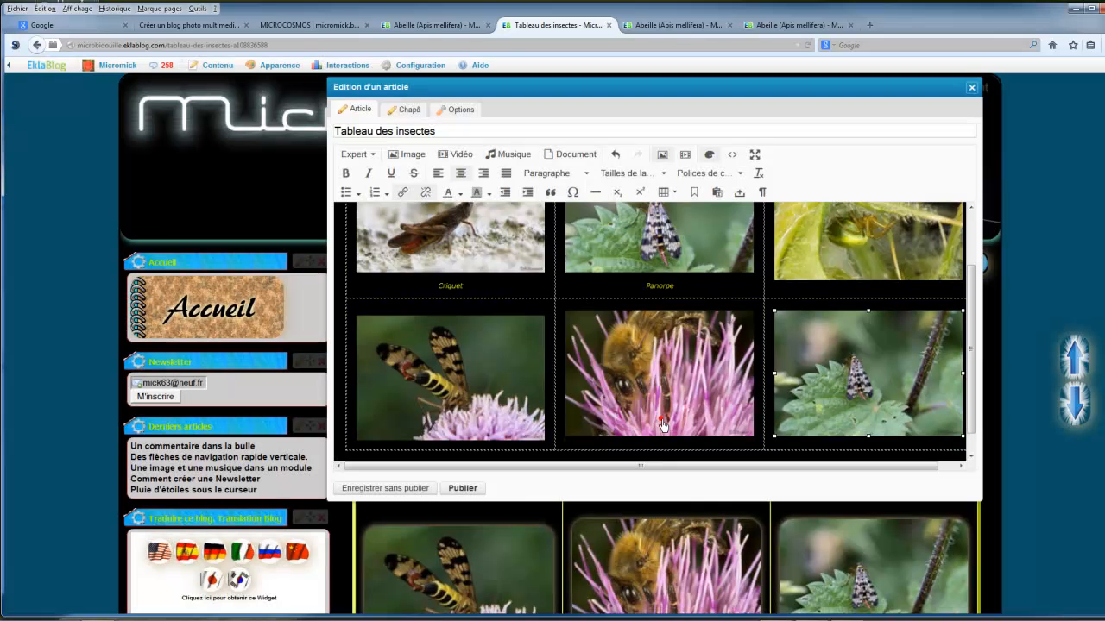
click(395, 489)
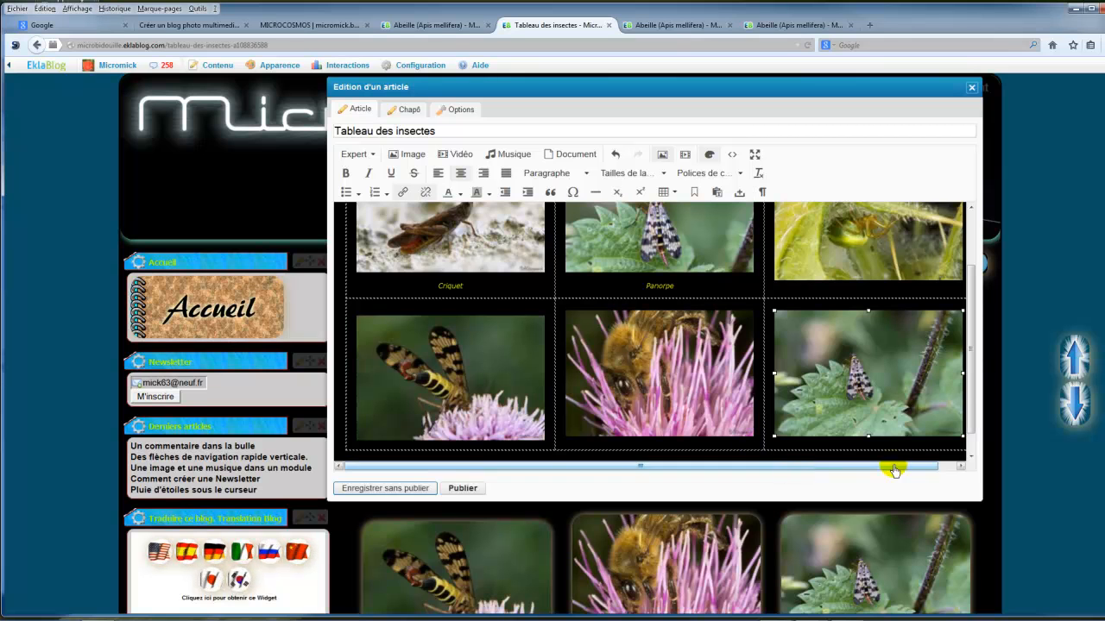
drag(868, 91, 506, 91)
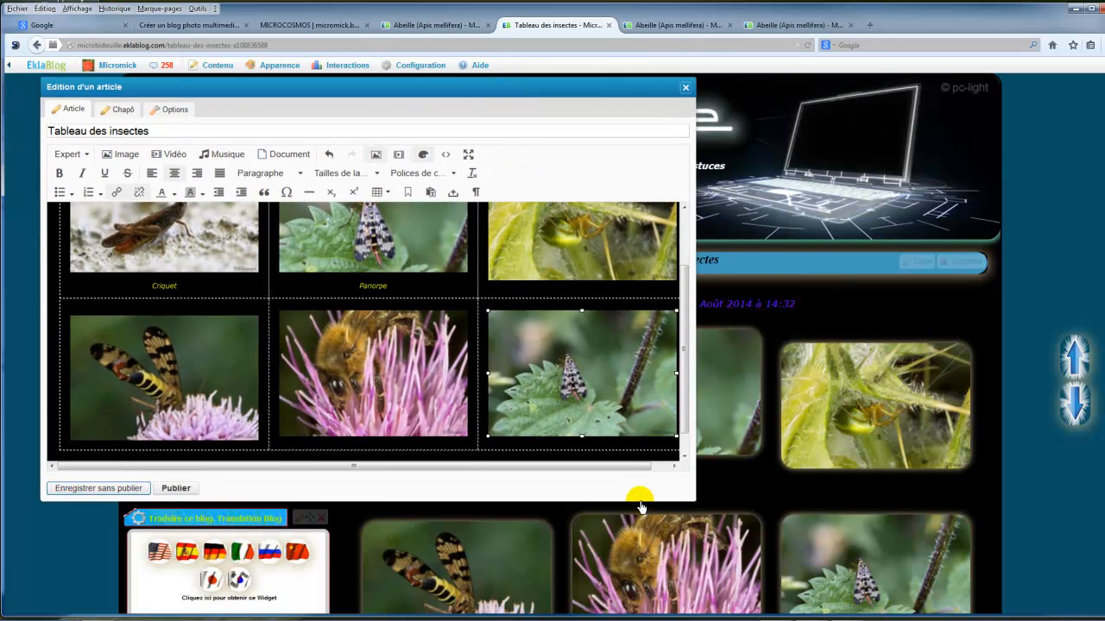
drag(641, 502, 678, 587)
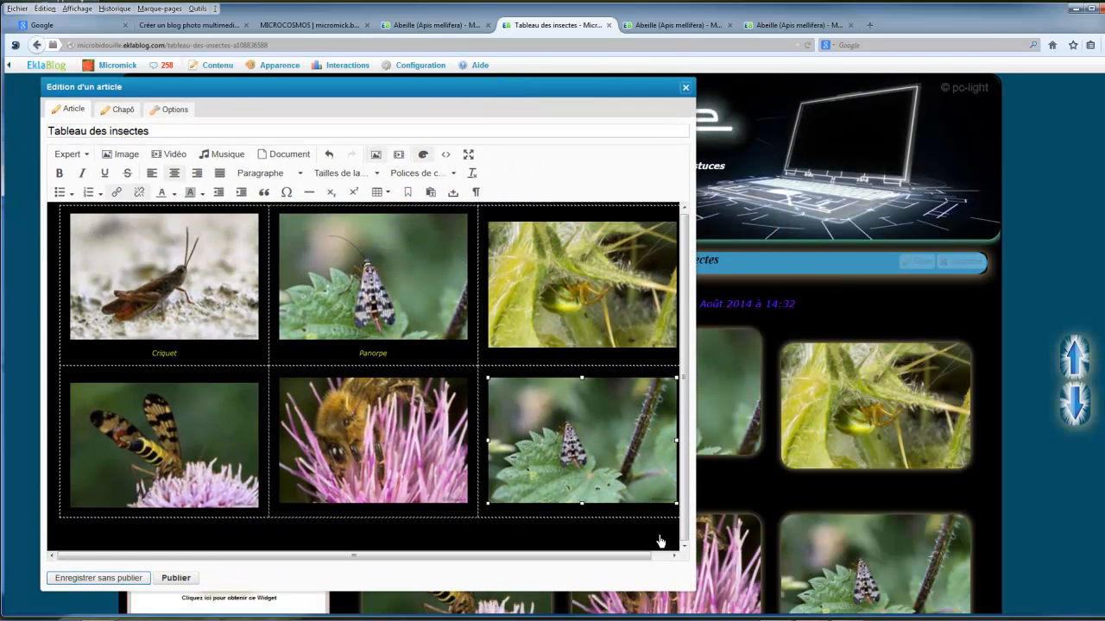
Step: Expand the article editor to full screen and insert a new table row after the second photo row
click(468, 156)
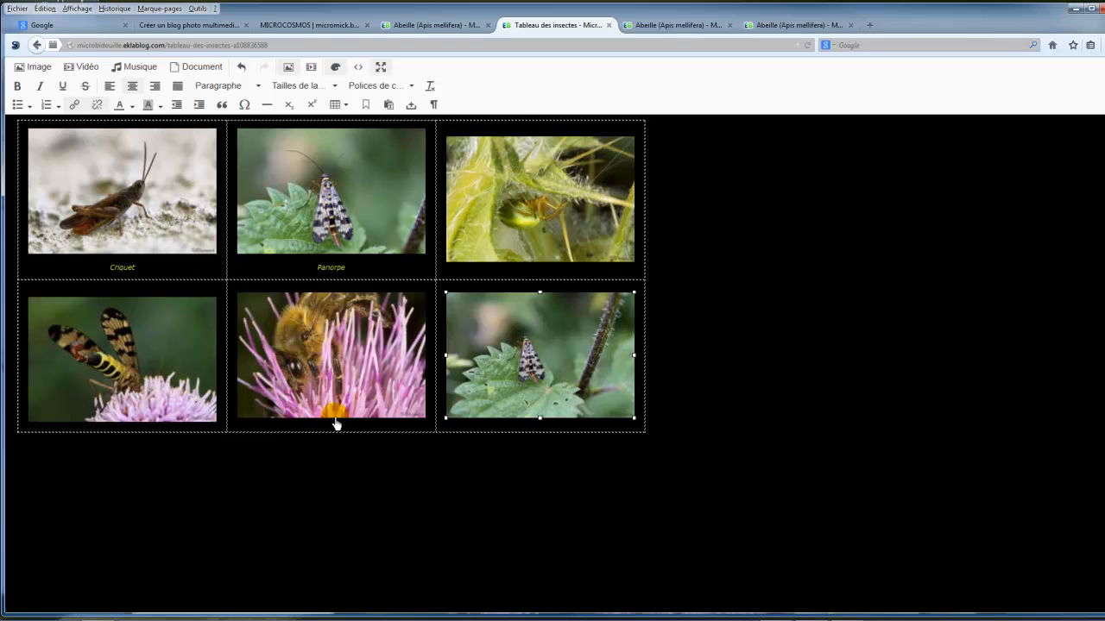
click(336, 104)
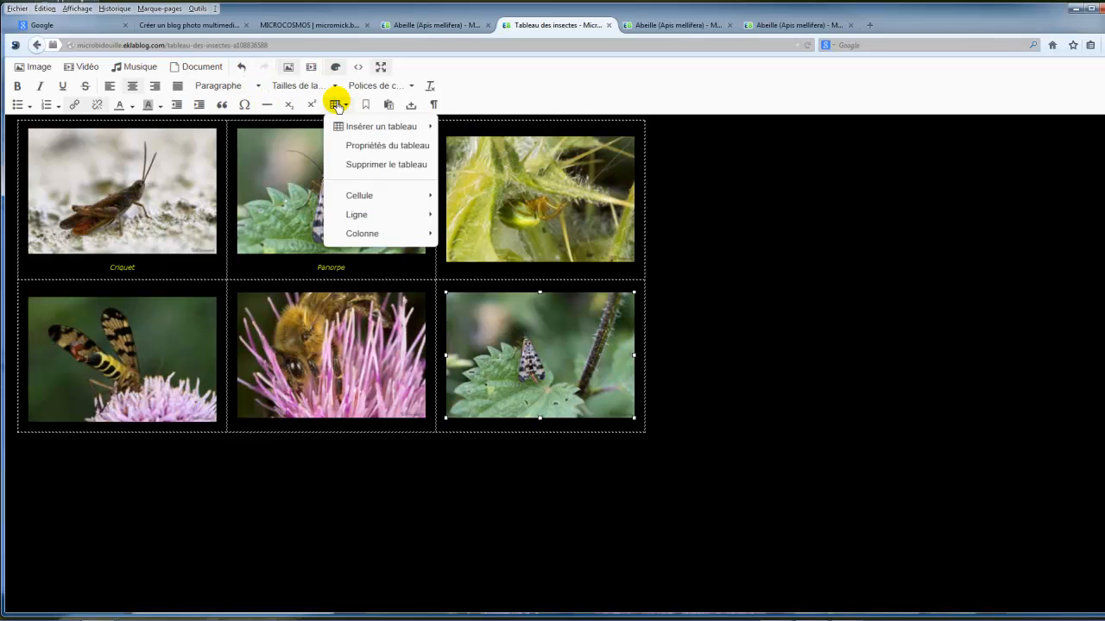
mouse_move(359, 218)
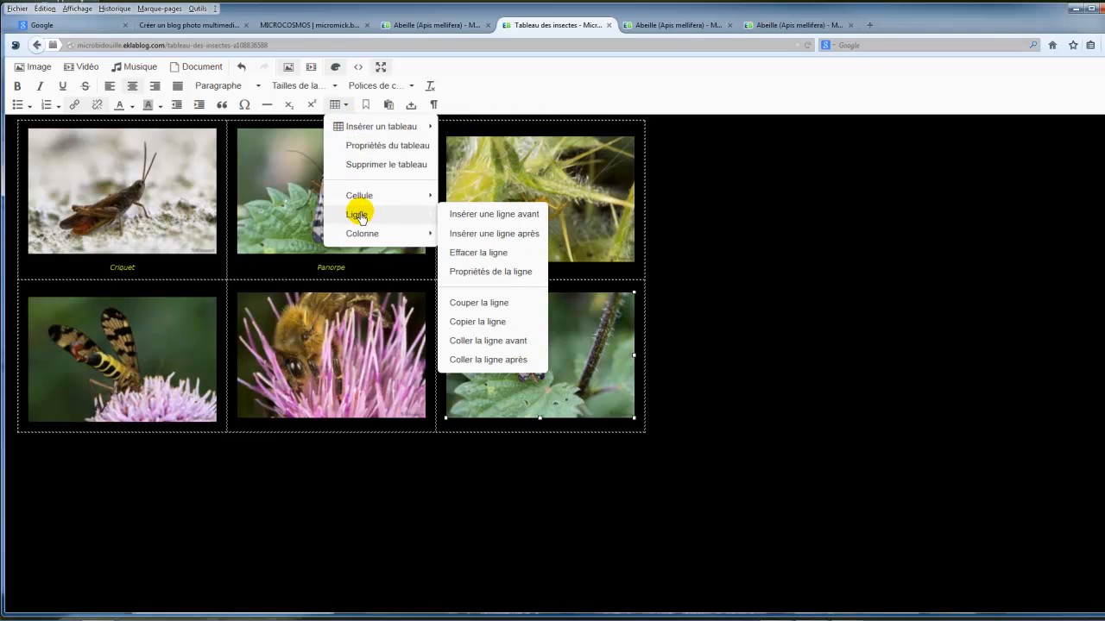
click(477, 237)
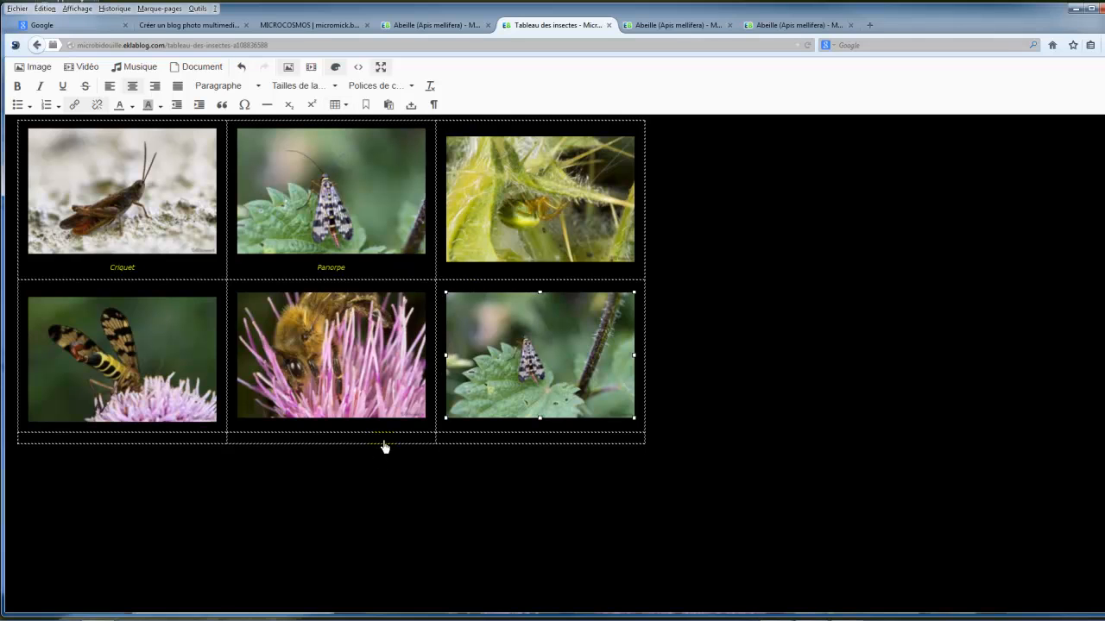
Step: Add the photo Thomise-Canon 70D 025.jpg, centred and sized 300 x 200 pixels, to the first cell of the new row
click(132, 439)
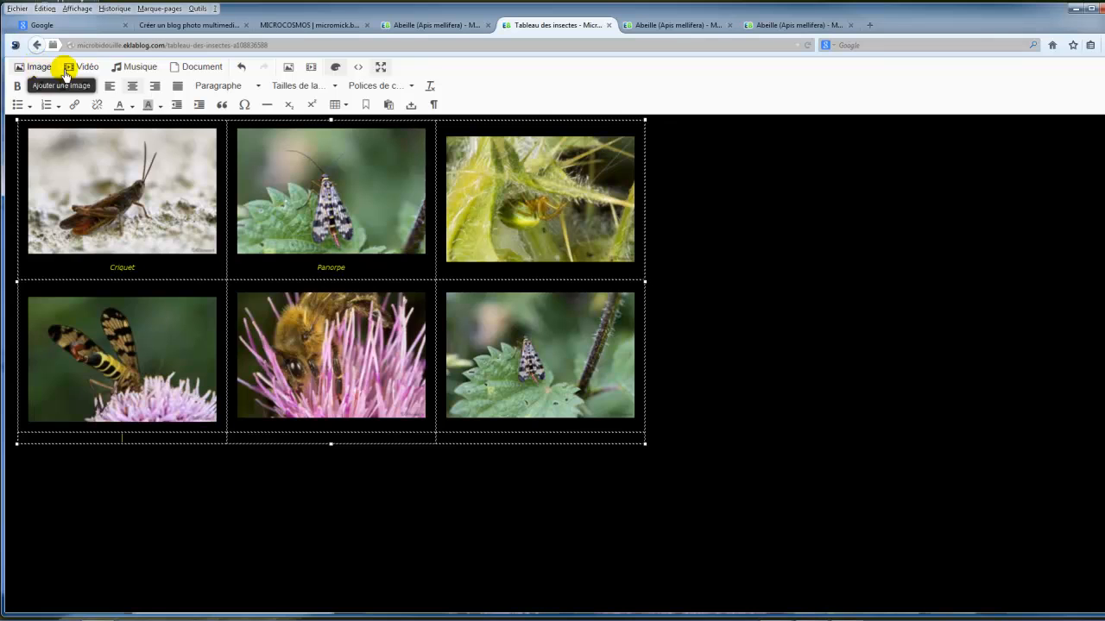
click(37, 69)
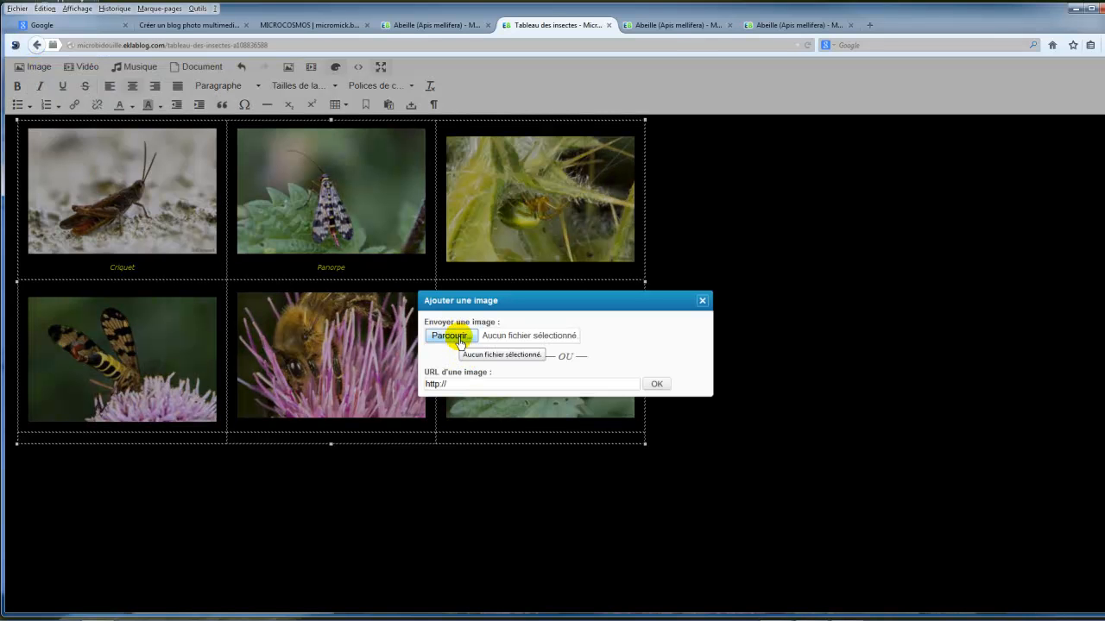
click(450, 335)
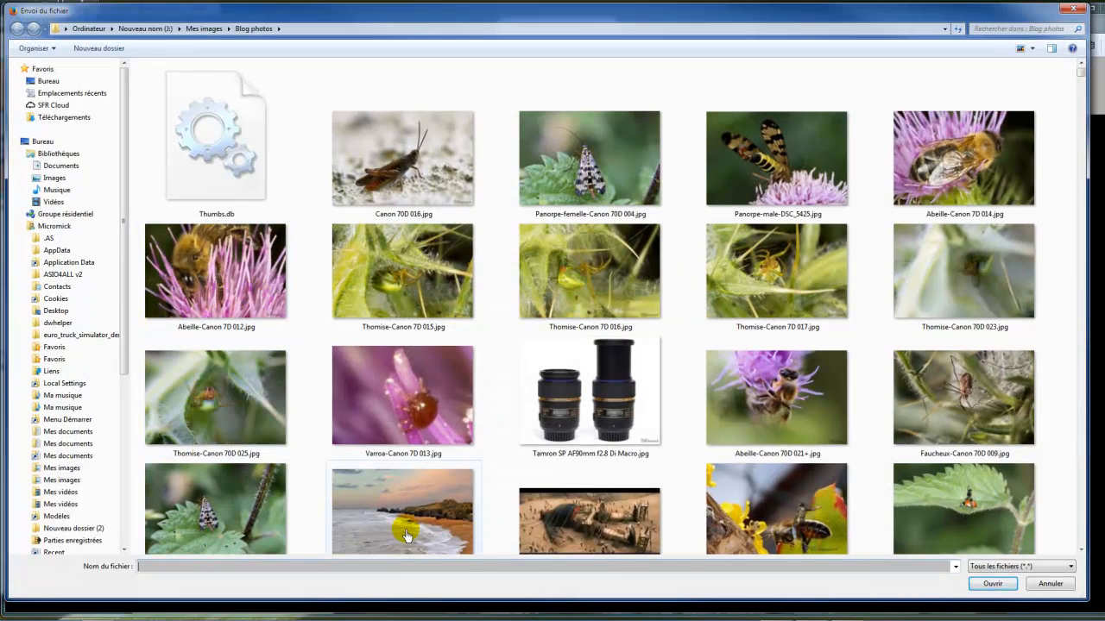
double_click(216, 417)
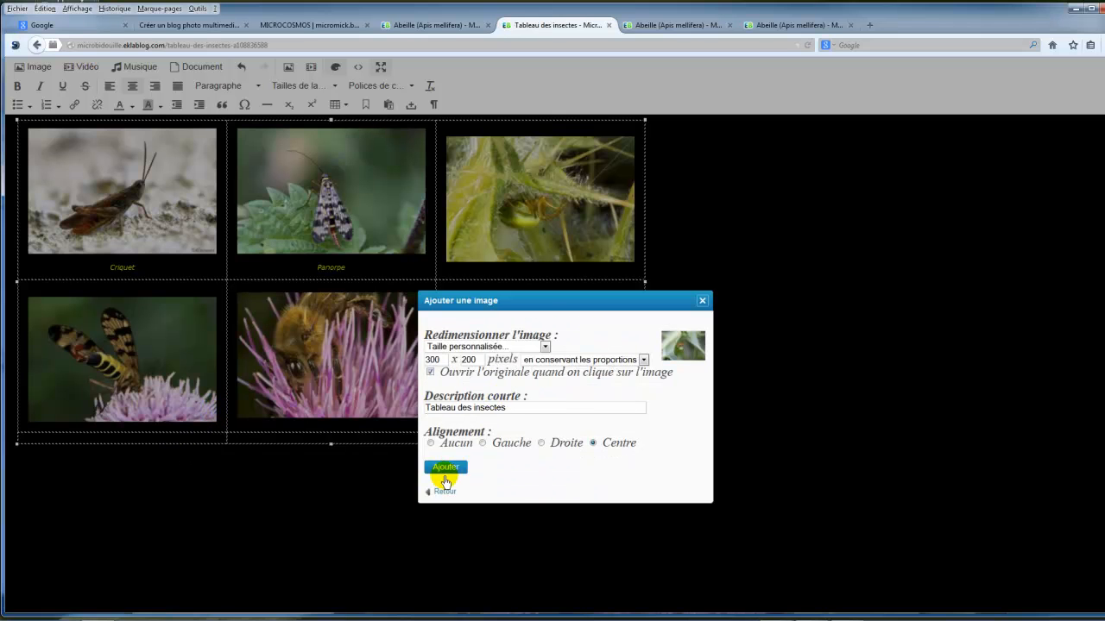
click(446, 467)
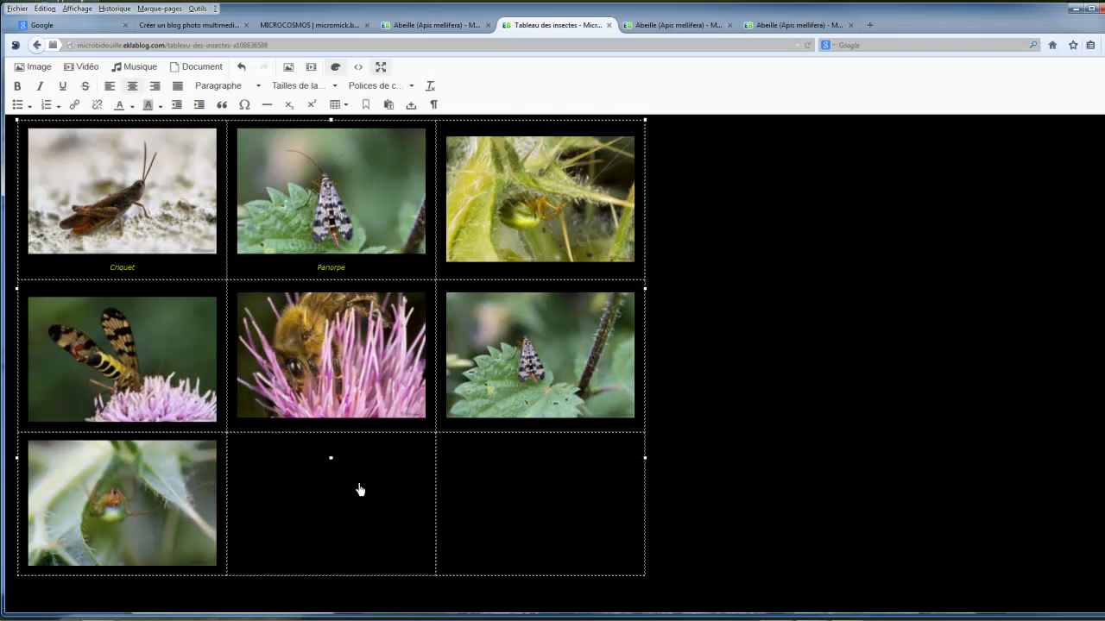